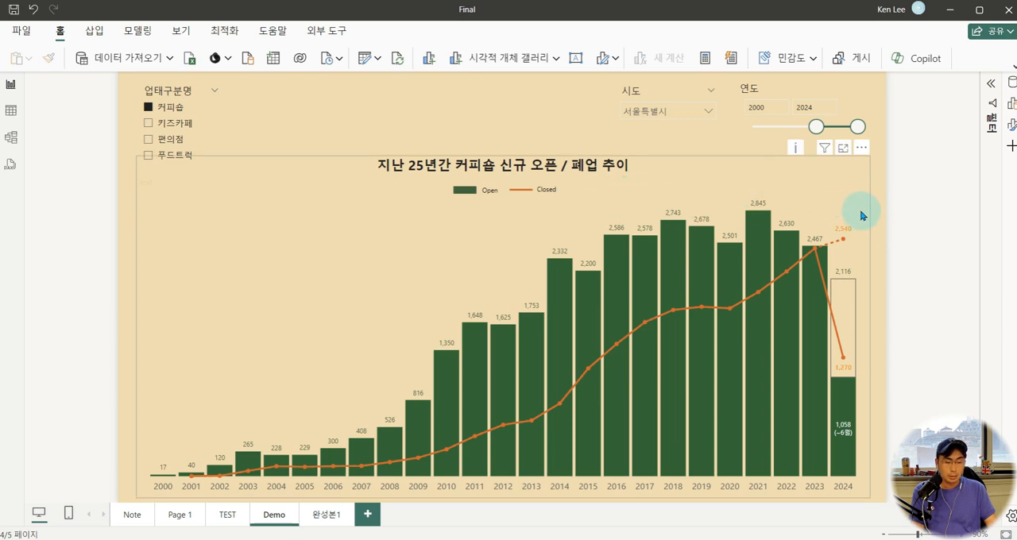
Examine the business type, region and year slicers and the partial-year 2024 bar on the Demo page
left_click(881, 252)
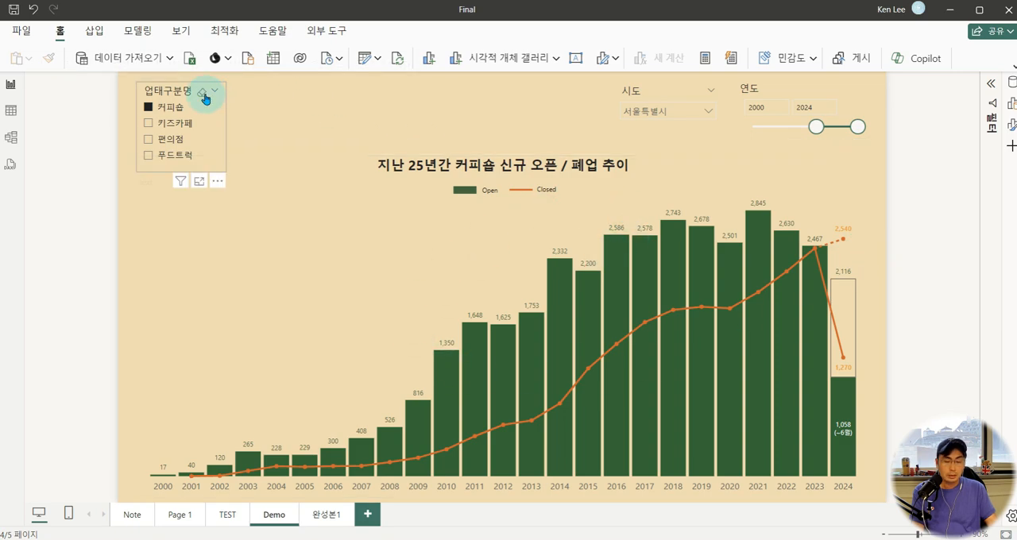
left_click(205, 92)
mouse_move(74, 100)
left_mouse_down()
mouse_move(165, 108)
mouse_move(238, 140)
left_mouse_up()
key("Escape")
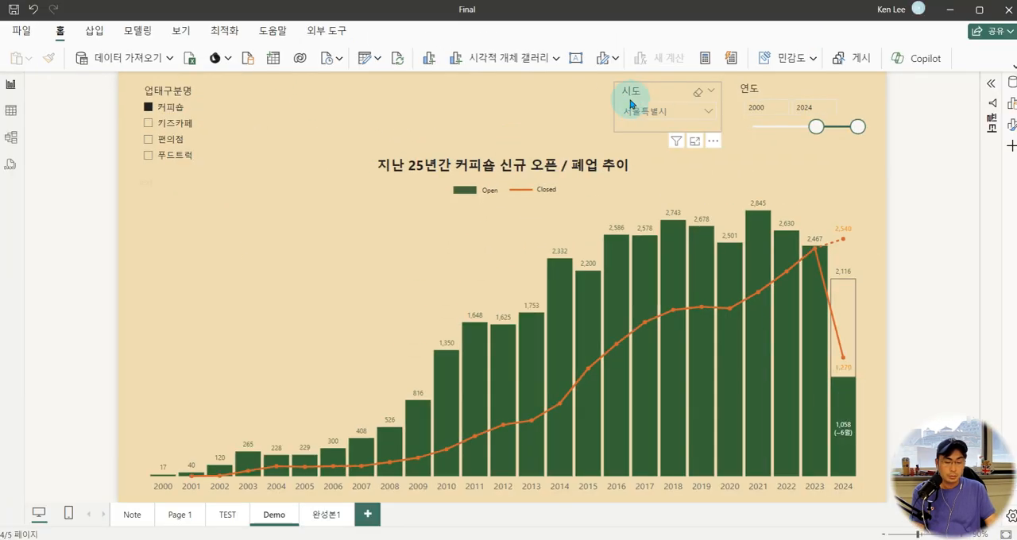
left_click_drag(603, 99, 727, 133)
mouse_move(732, 87)
left_mouse_down()
mouse_move(795, 122)
mouse_move(885, 141)
left_mouse_up()
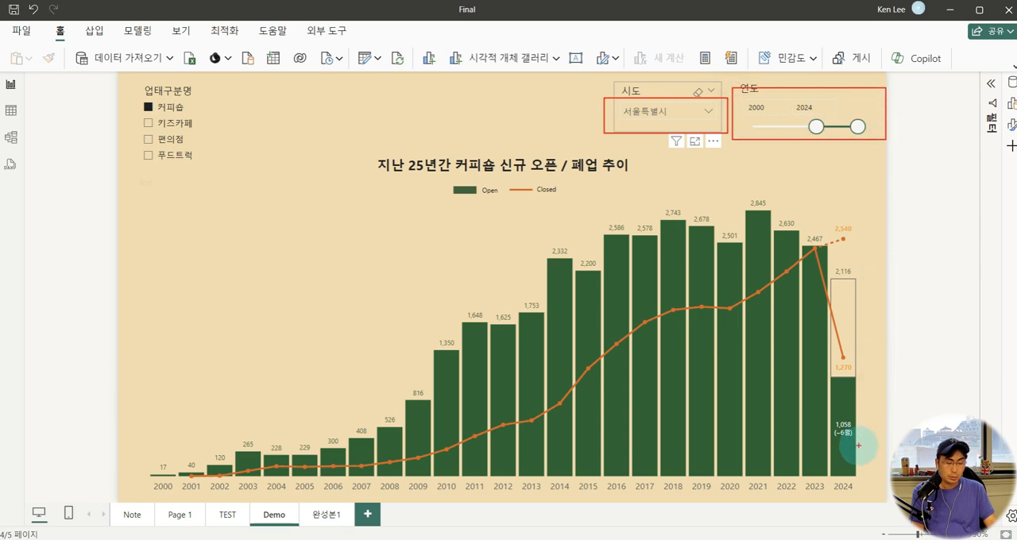
key("Escape")
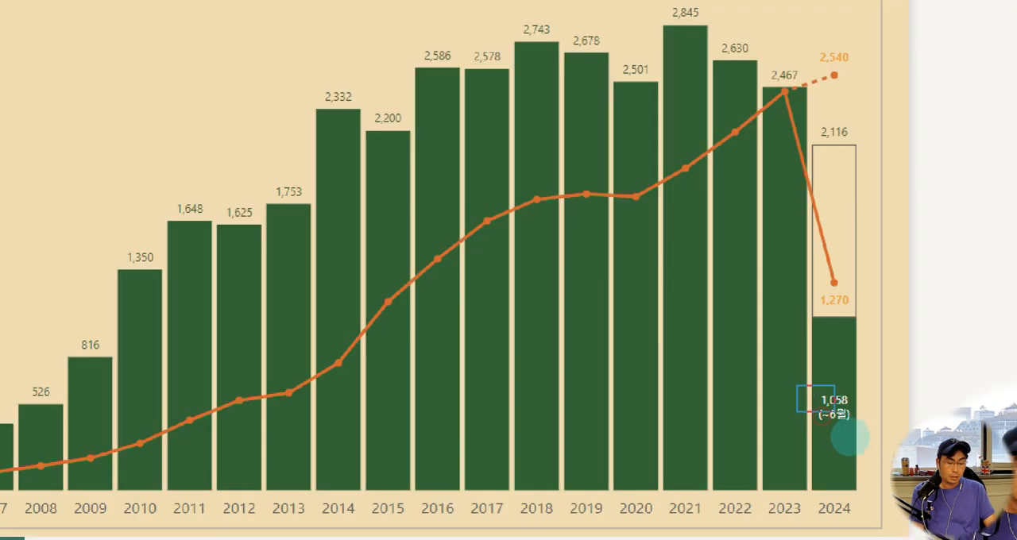
left_click_drag(820, 416, 871, 451)
left_click_drag(878, 380, 905, 382)
key("Escape")
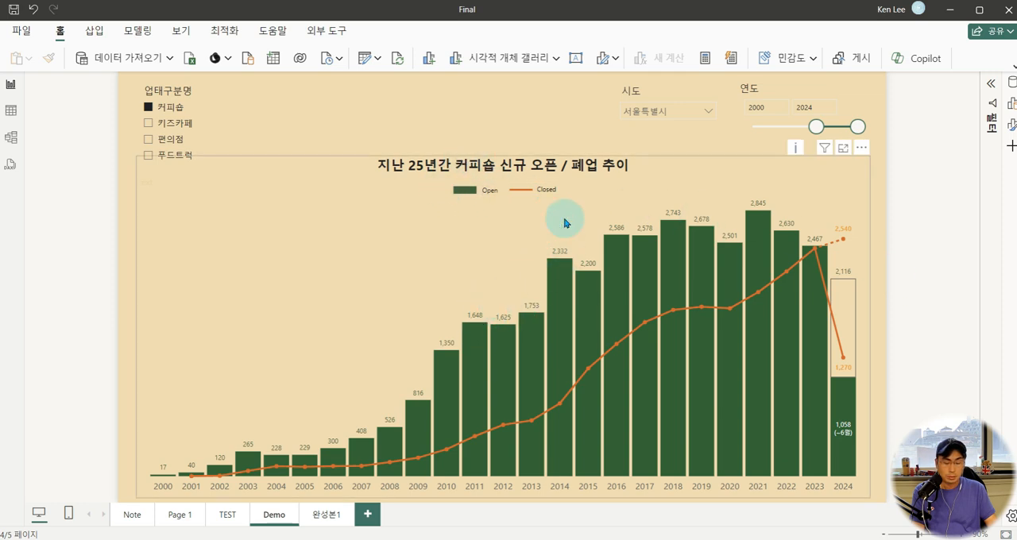
Examine the coffee shop opening bars from 2014 onward and the closure line up to its dotted 2024 projection
mouse_move(537, 202)
left_mouse_down()
mouse_move(717, 363)
mouse_move(789, 452)
mouse_move(840, 487)
left_mouse_up()
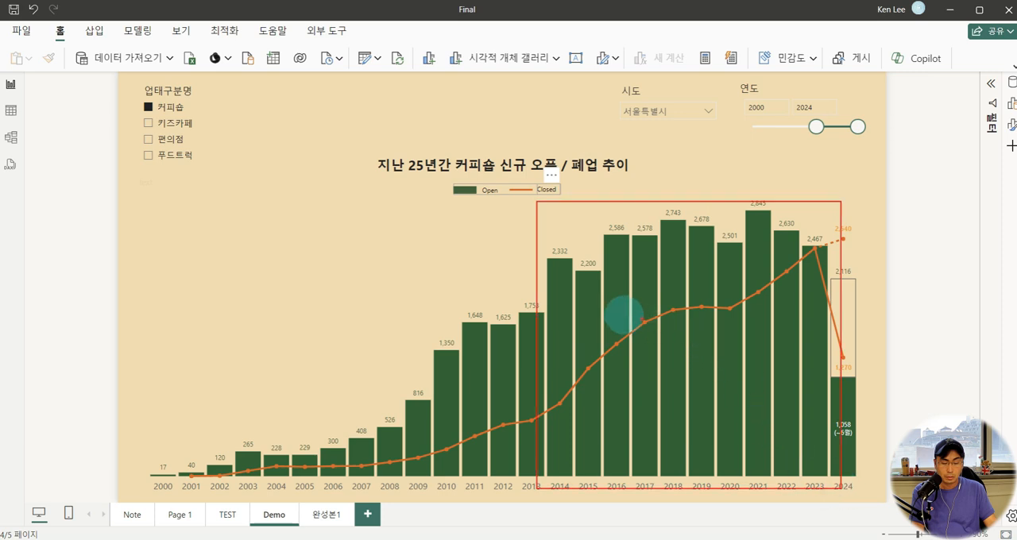
mouse_move(540, 286)
left_mouse_down()
mouse_move(585, 234)
mouse_move(726, 198)
mouse_move(806, 232)
left_mouse_up()
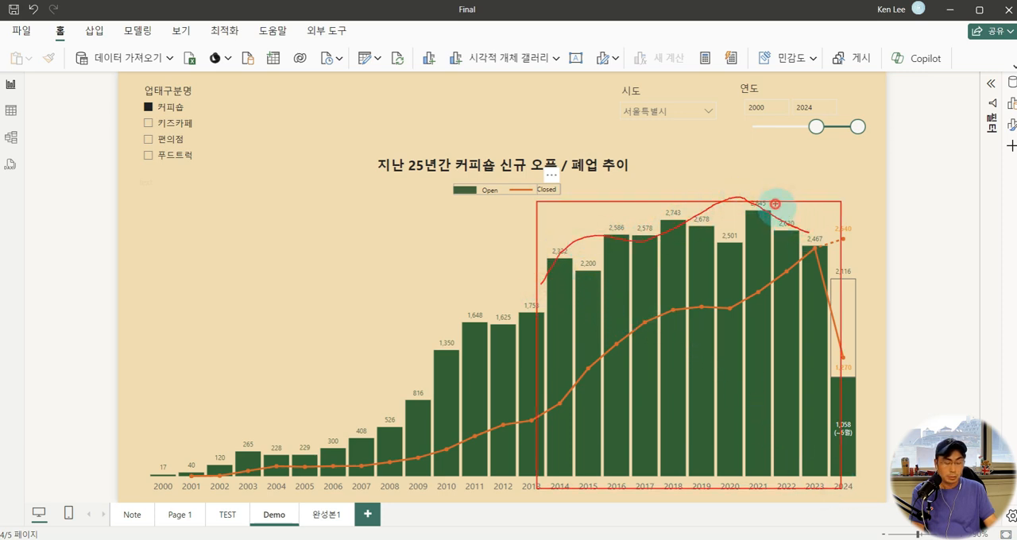
left_click_drag(787, 187, 795, 194)
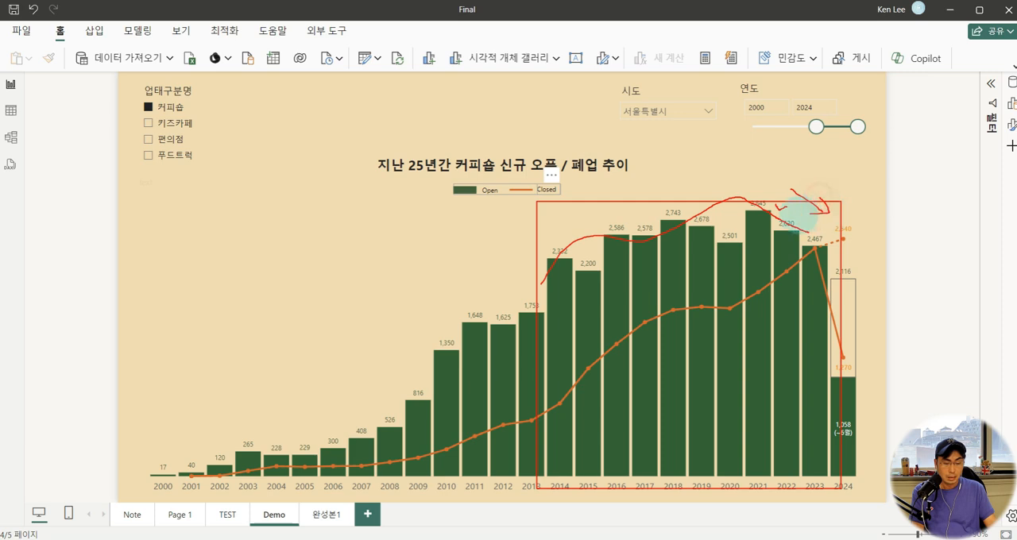
key("e")
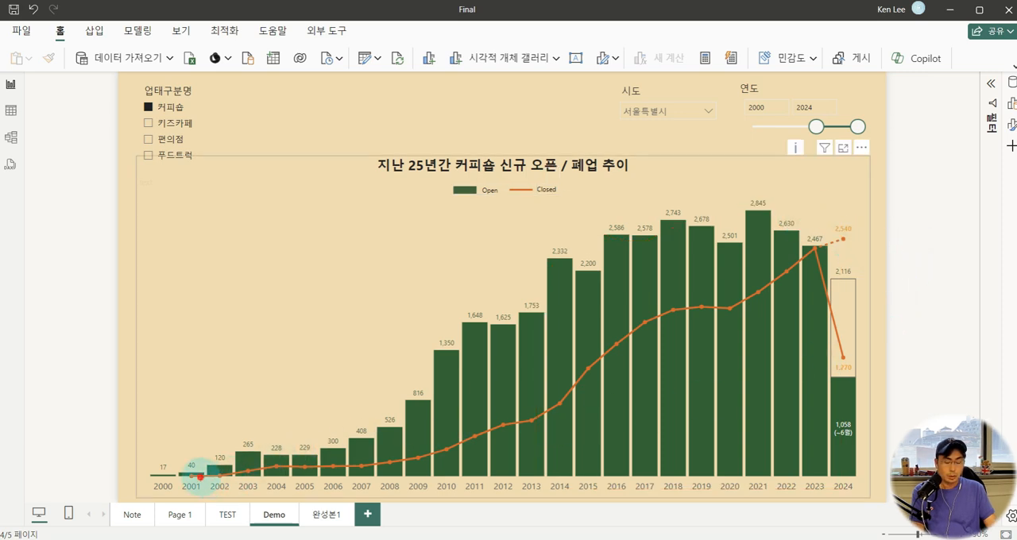
mouse_move(199, 472)
left_mouse_down()
mouse_move(476, 431)
mouse_move(792, 259)
left_mouse_up()
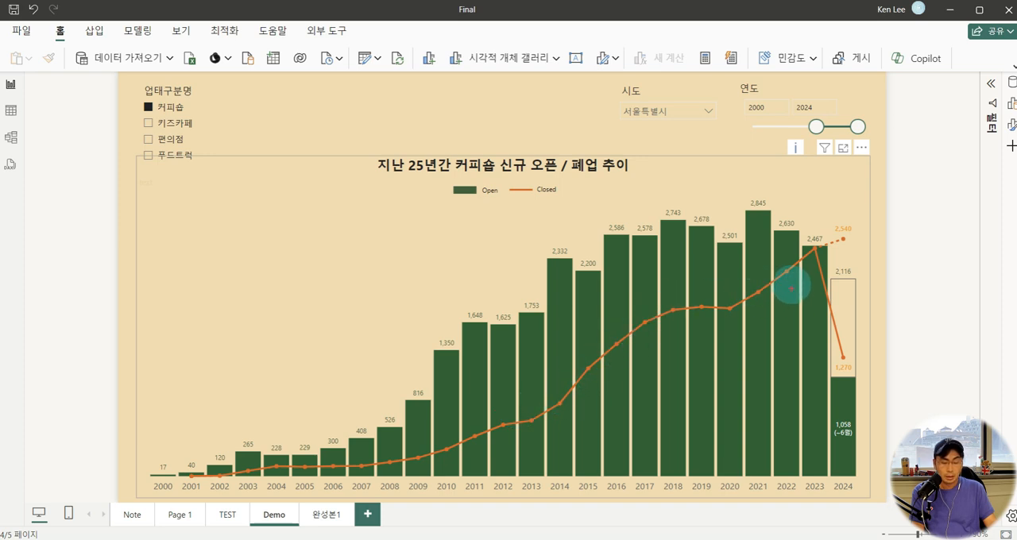
left_click_drag(819, 205, 861, 243)
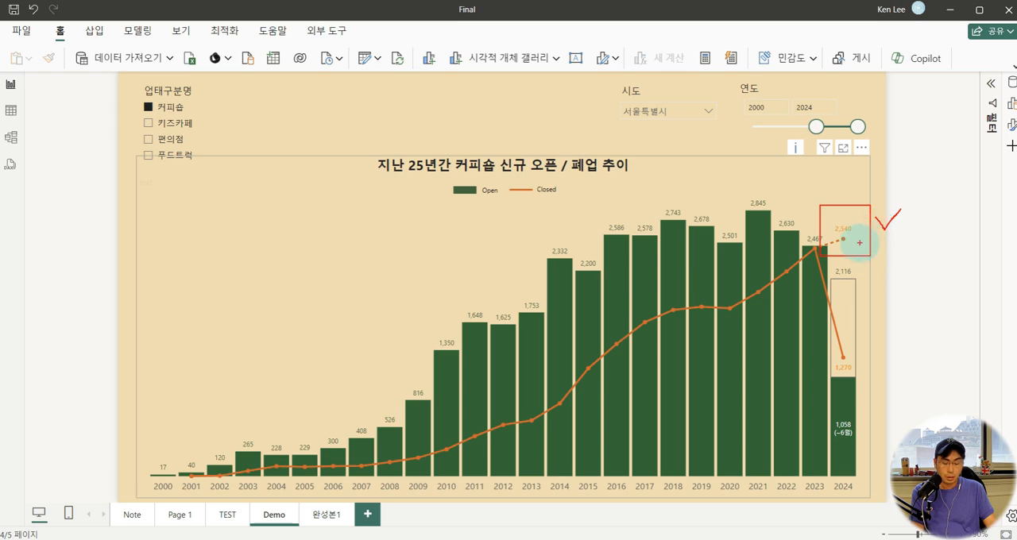
key("e")
left_click_drag(823, 218, 853, 249)
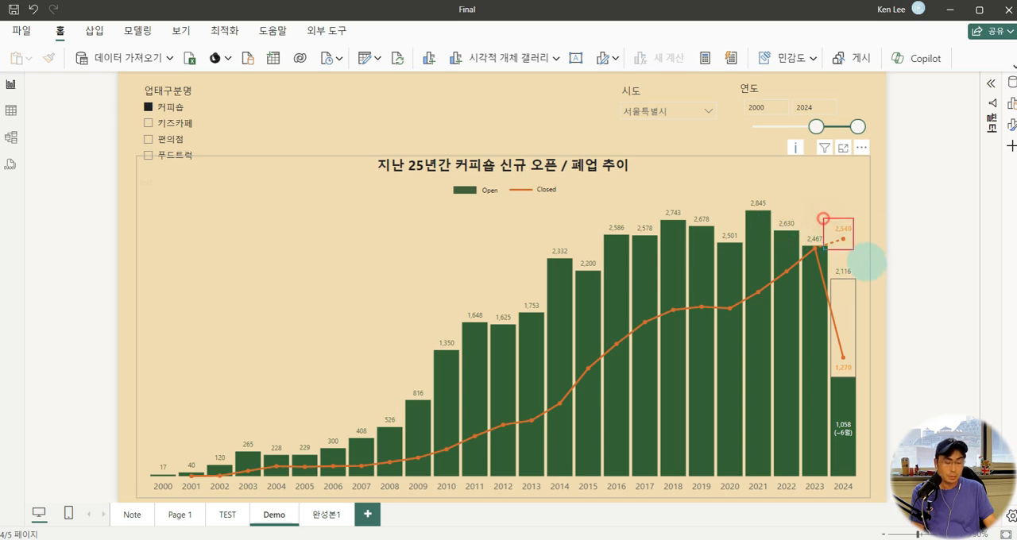
key("e")
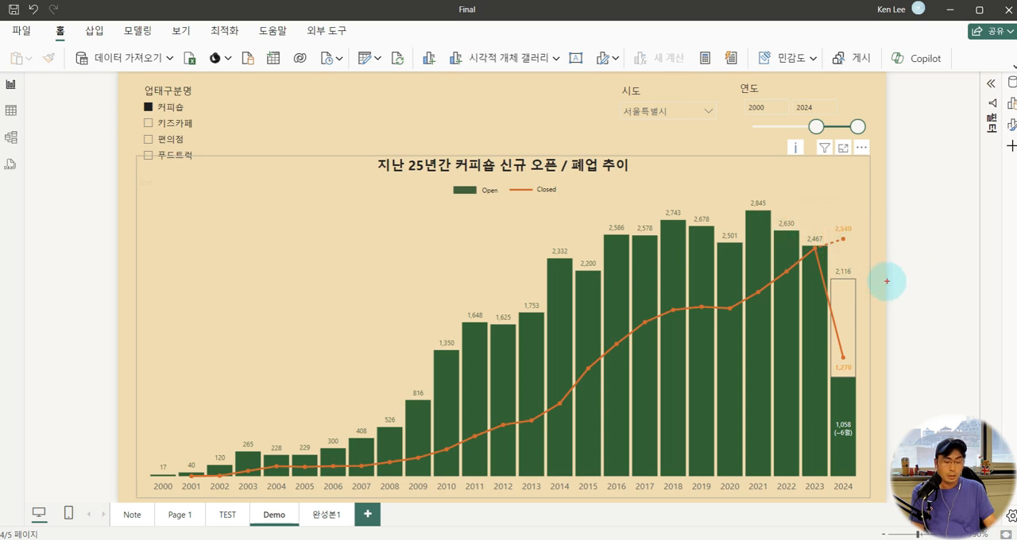
key("Escape")
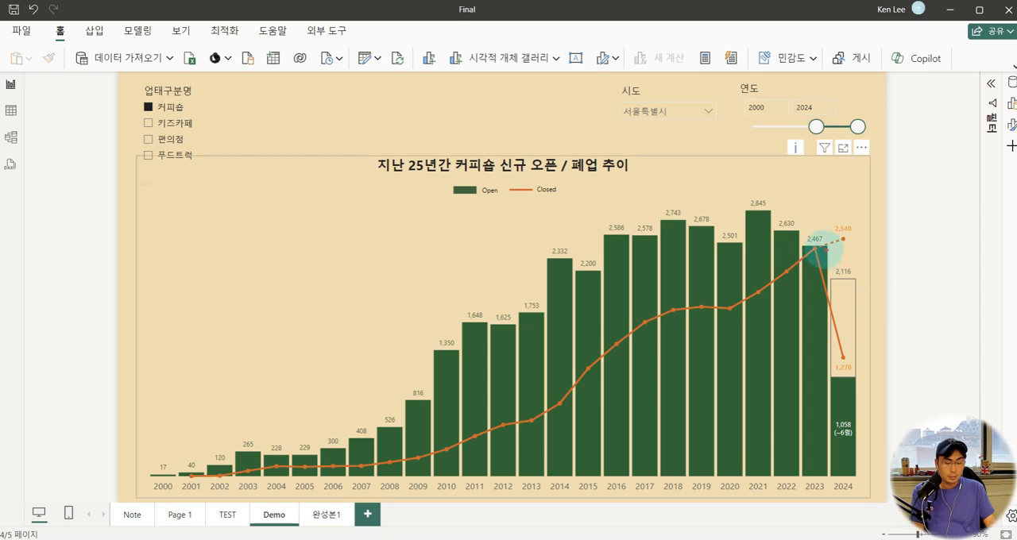
Compare the 2024 actual and projected openings and closures at the end of the chart
left_click_drag(816, 247, 872, 472)
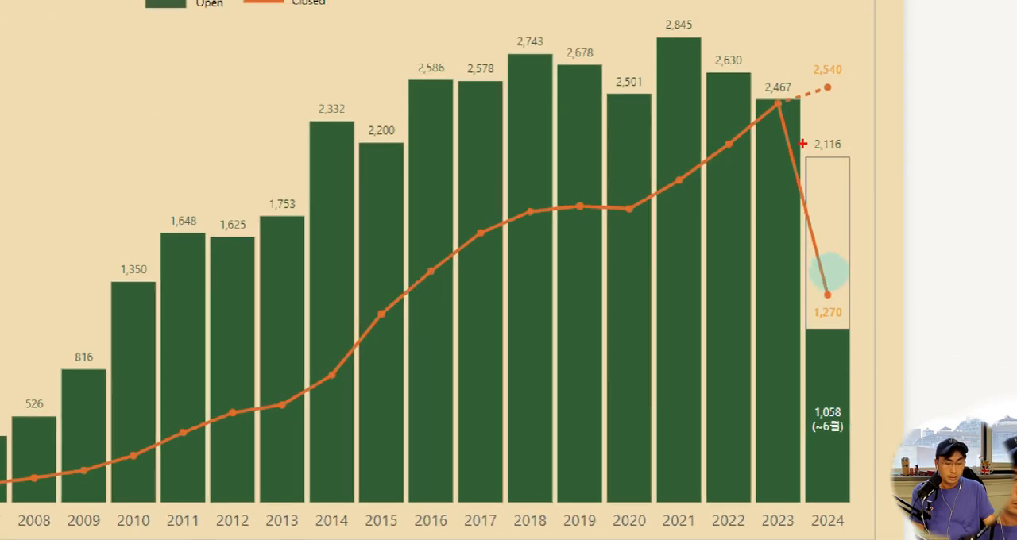
left_click_drag(802, 131, 861, 509)
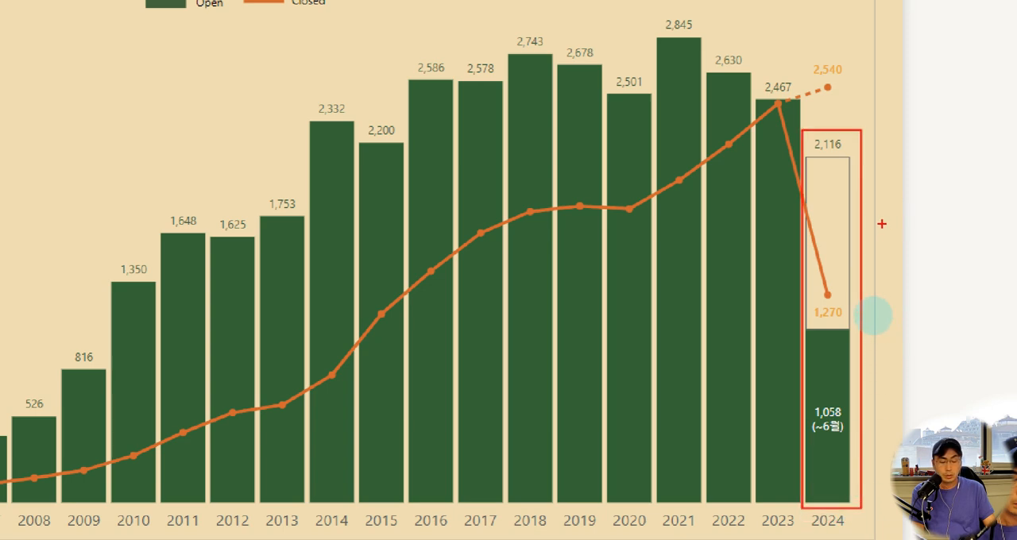
left_click_drag(891, 211, 912, 224)
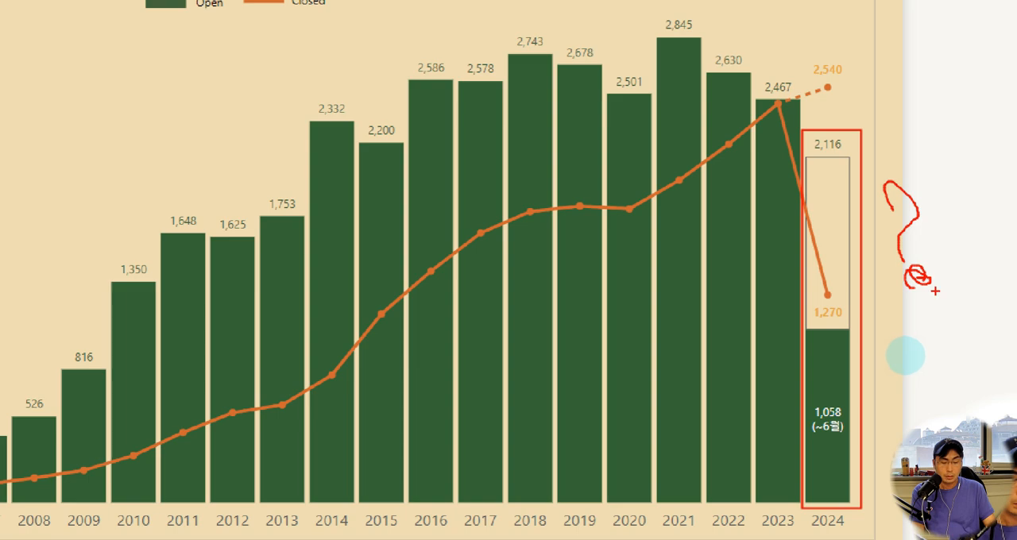
key("Escape")
key("ctrl+1")
left_click(884, 329)
left_click_drag(737, 95, 906, 467)
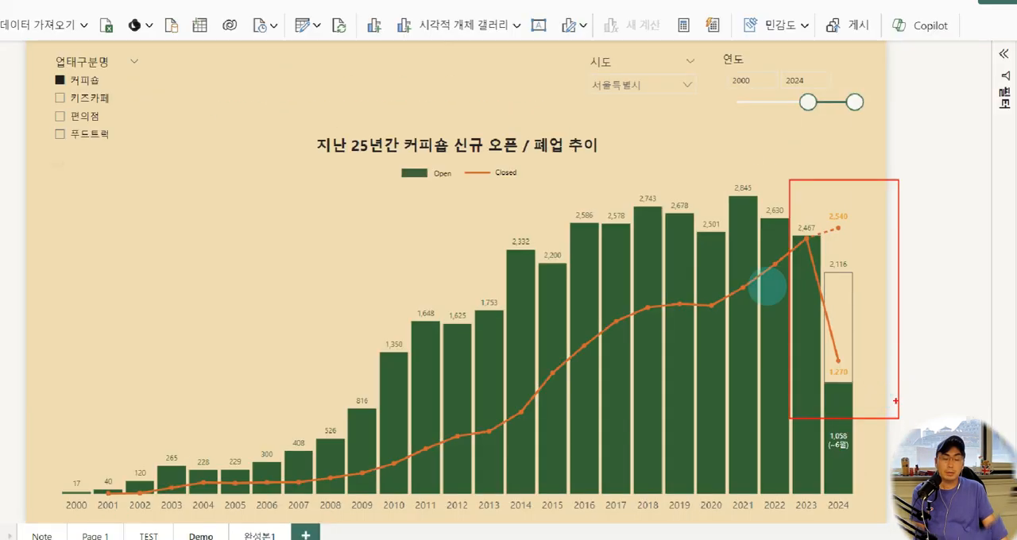
key("Escape")
Preview the chart for 키즈카페, 편의점 and 푸드트럭 with the business type slicer, ending on 커피숍
left_click(168, 124)
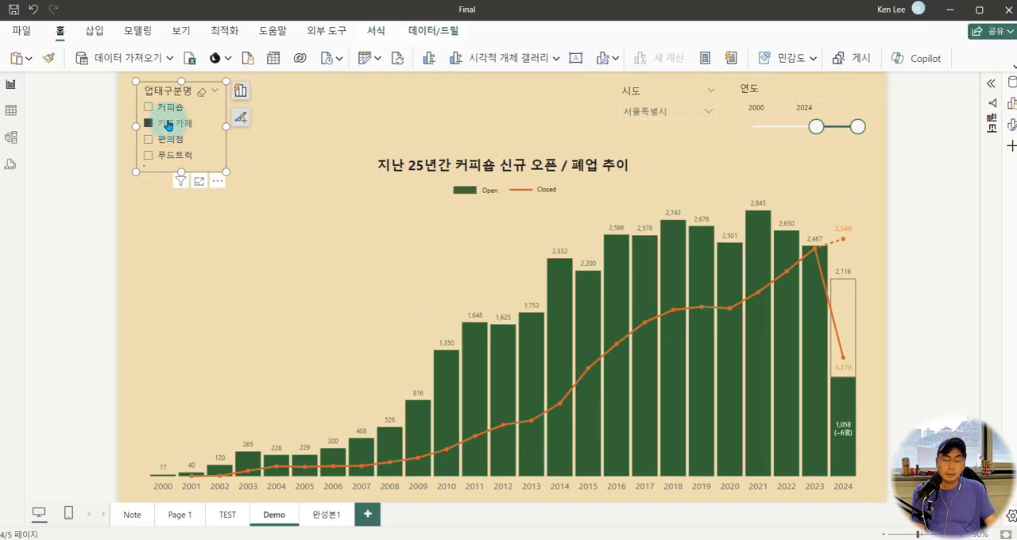
left_click(169, 108)
left_click(170, 140)
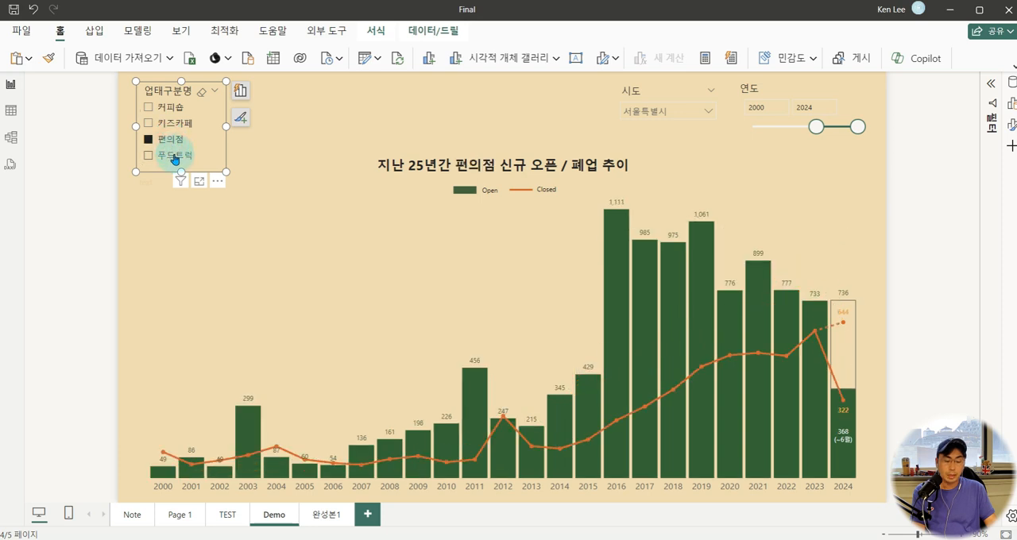
left_click(174, 155)
left_click(172, 112)
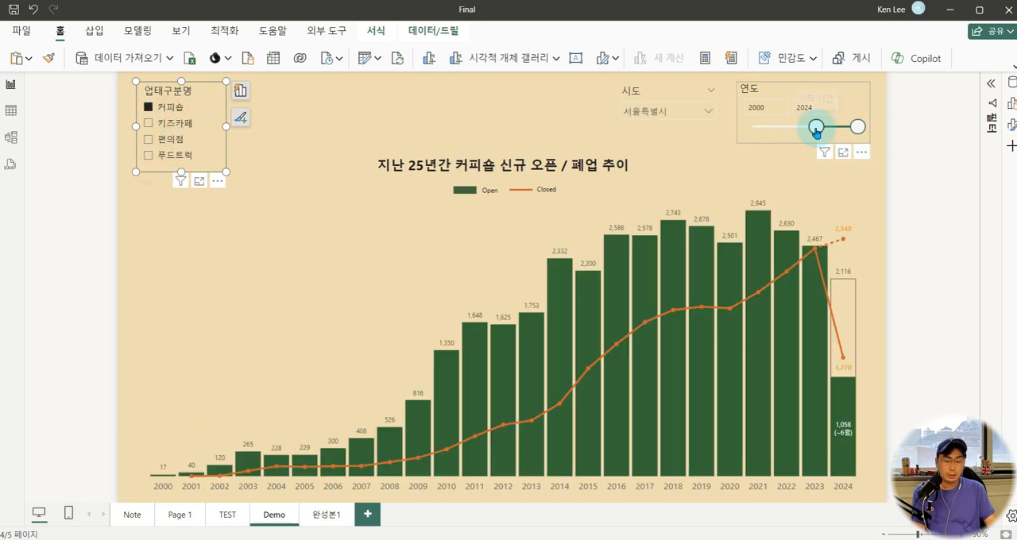
Extend the year slicer's range to start at 1986
left_click_drag(816, 126, 791, 126)
left_click(903, 167)
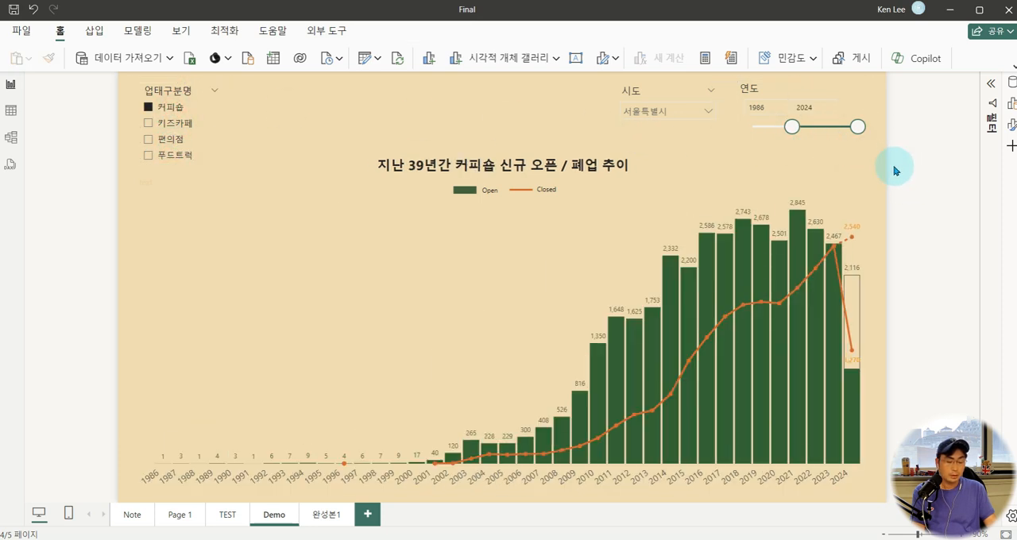
Switch to the 실습본 report and review the Fact table's rows and columns in table view
left_click(341, 296)
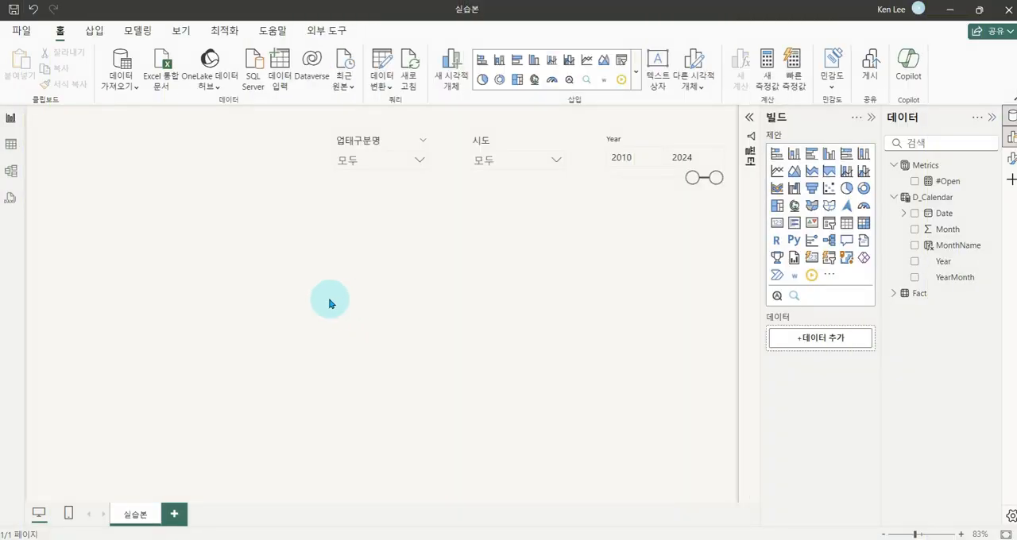
left_click(23, 148)
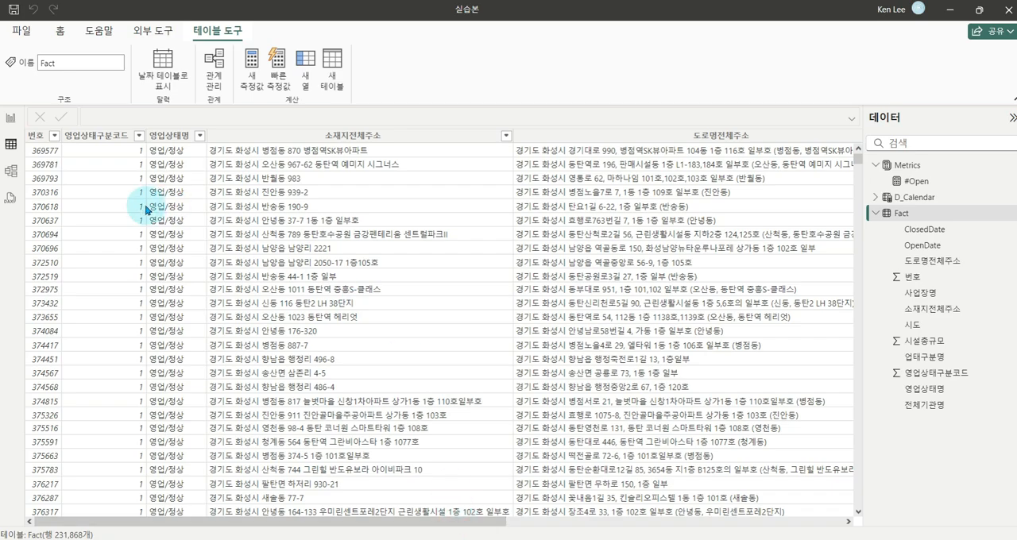
key("ctrl+1")
left_click_drag(40, 522, 112, 533)
left_click_drag(195, 452, 278, 424)
key("Escape")
key("ctrl+4")
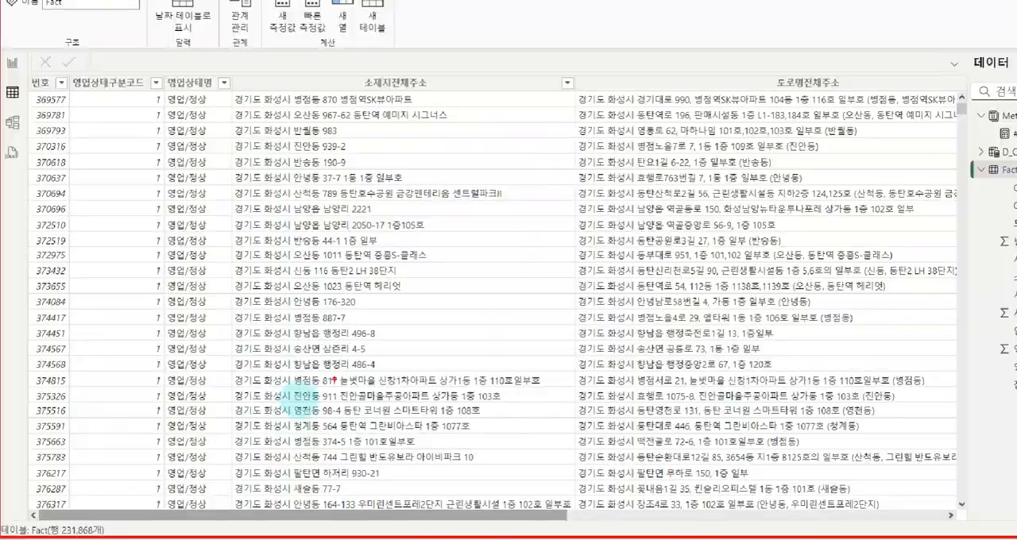
left_click_drag(438, 521, 850, 517)
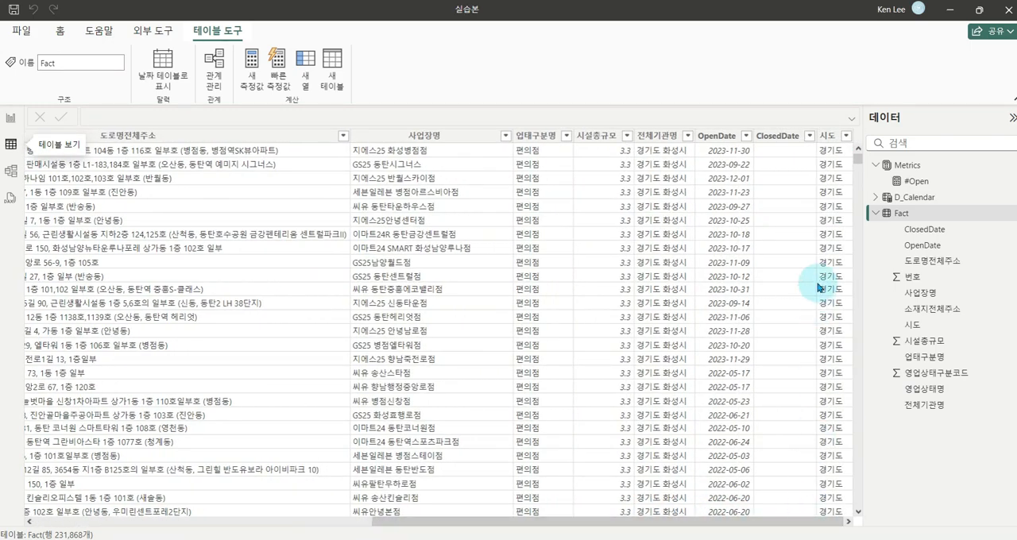
Examine the OpenDate and ClosedDate columns of the Fact table
key("ctrl+1")
left_click(781, 200)
left_click_drag(692, 120, 748, 145)
left_click_drag(734, 59, 835, 101)
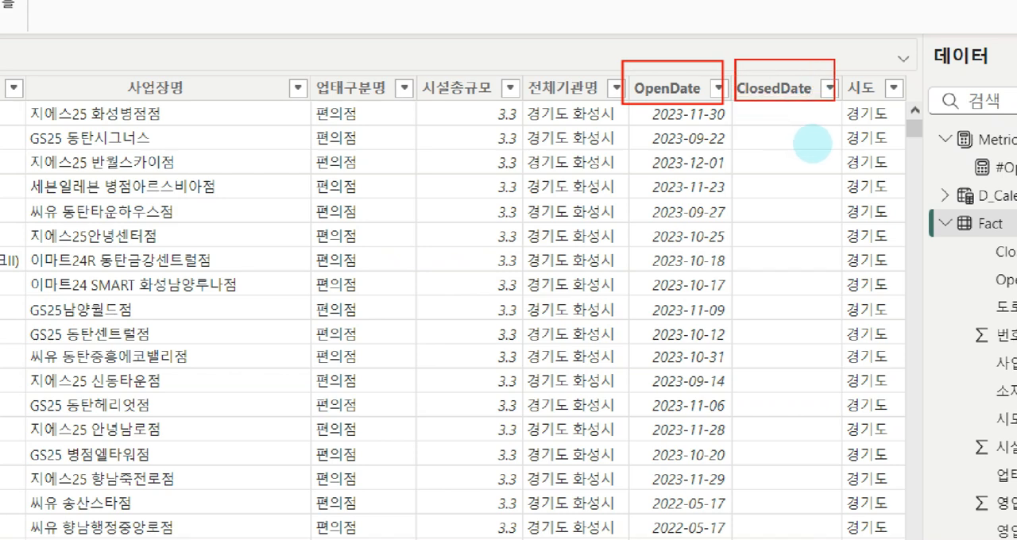
left_click_drag(631, 104, 572, 163)
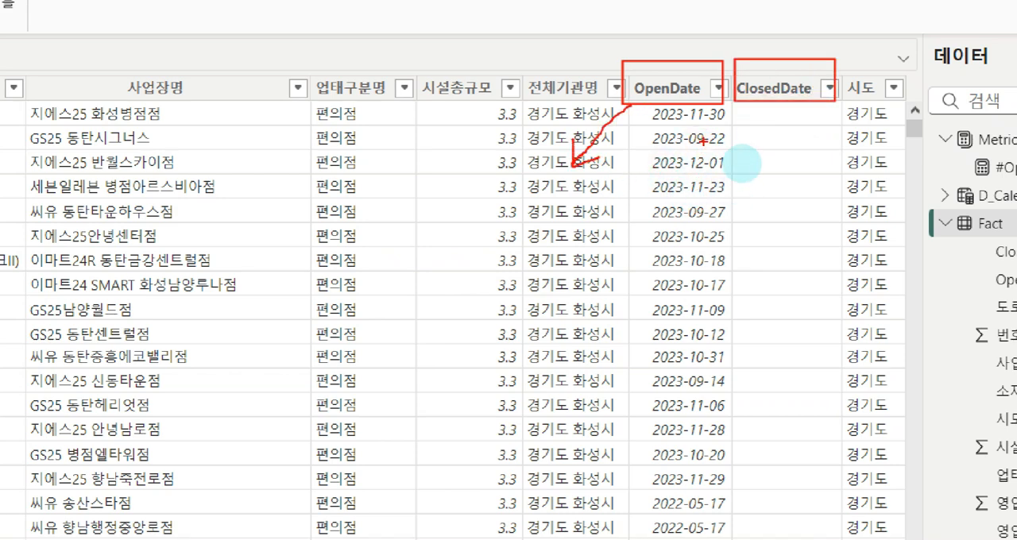
left_click_drag(779, 101, 774, 174)
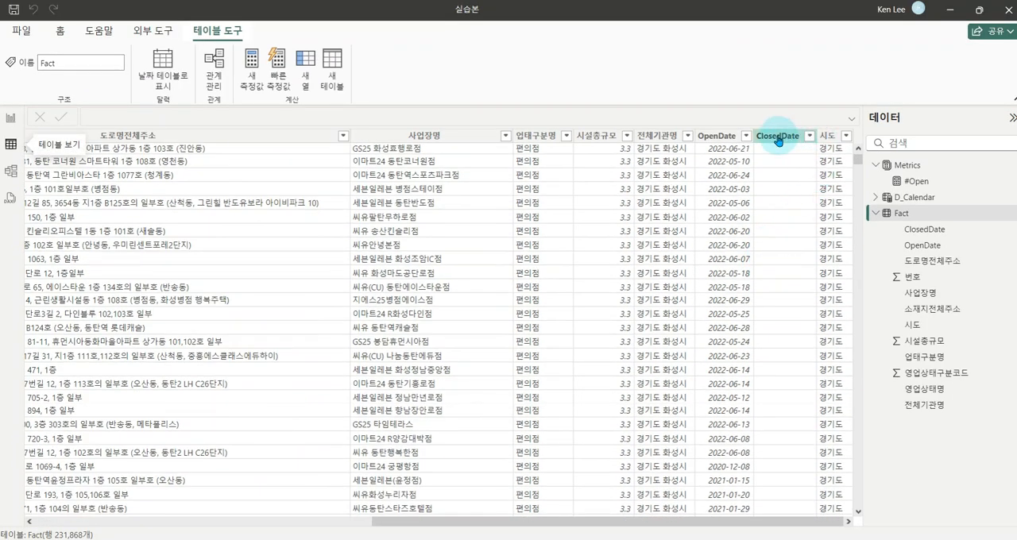
left_click(747, 138)
left_click(746, 135)
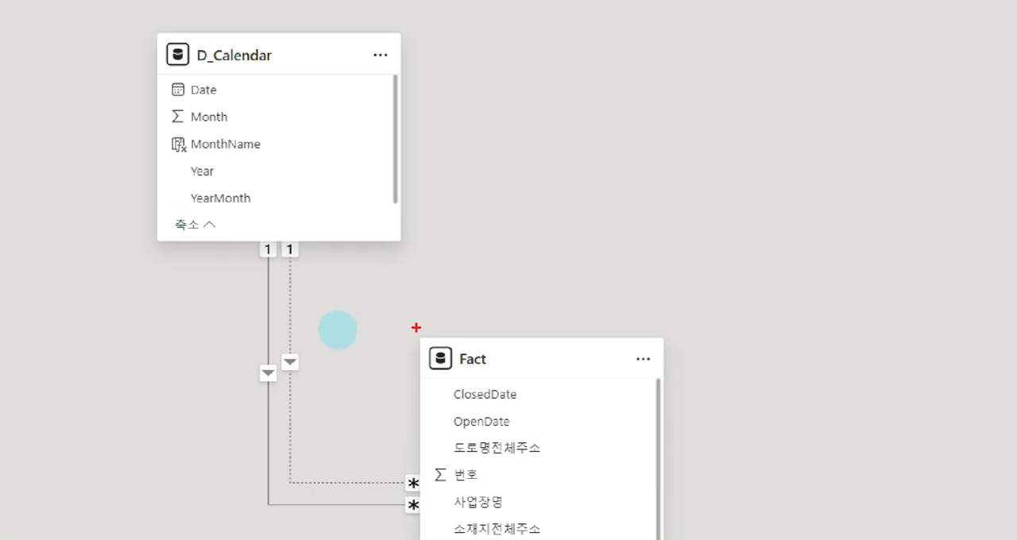
Inspect the active and inactive relationships between the D_Calendar and Fact tables in the model view
mouse_move(363, 327)
left_mouse_down()
mouse_move(489, 451)
mouse_move(538, 480)
left_mouse_up()
mouse_move(157, 35)
left_mouse_down()
mouse_move(381, 195)
mouse_move(402, 243)
left_mouse_up()
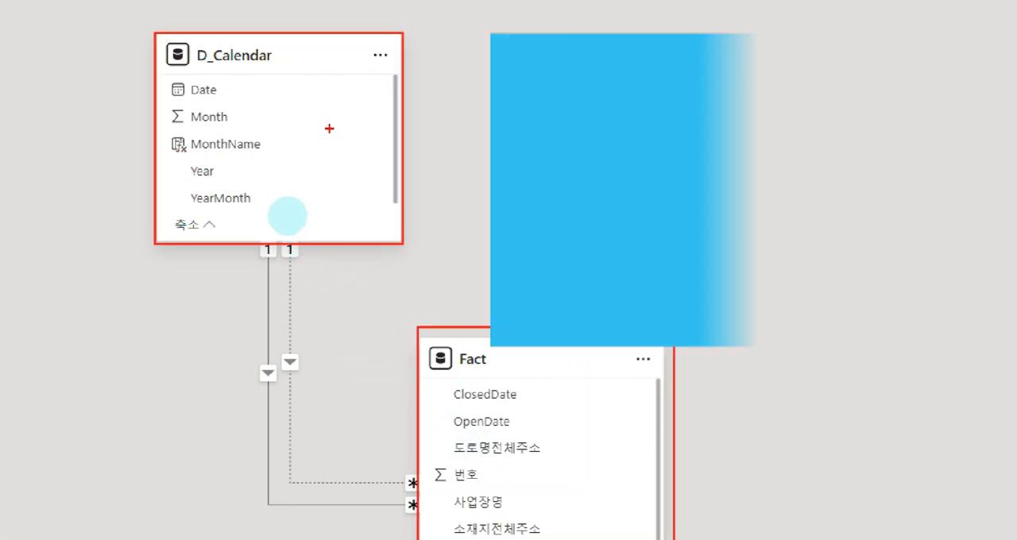
mouse_move(324, 118)
left_mouse_down()
mouse_move(337, 130)
mouse_move(396, 84)
left_mouse_up()
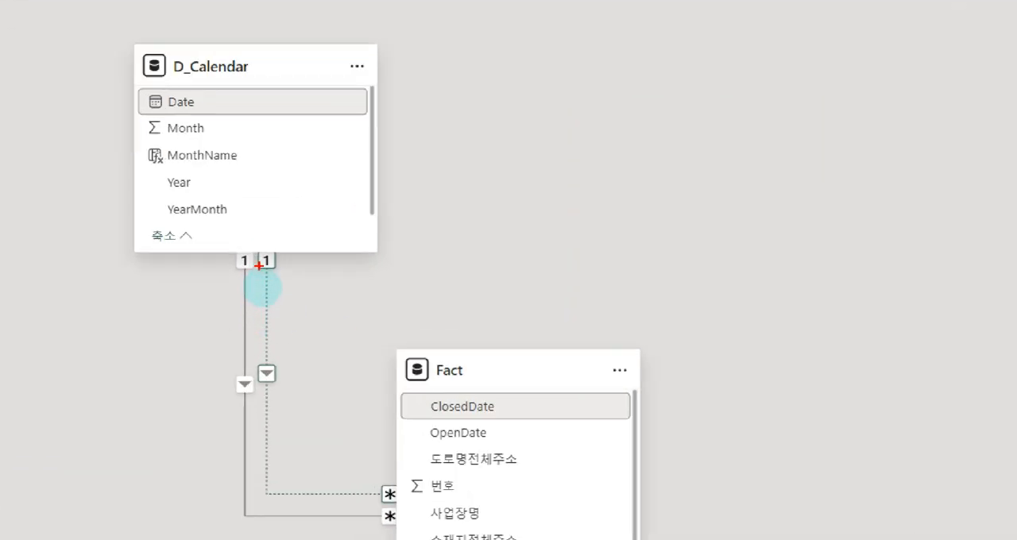
mouse_move(256, 347)
left_mouse_down()
mouse_move(276, 478)
mouse_move(402, 477)
left_mouse_up()
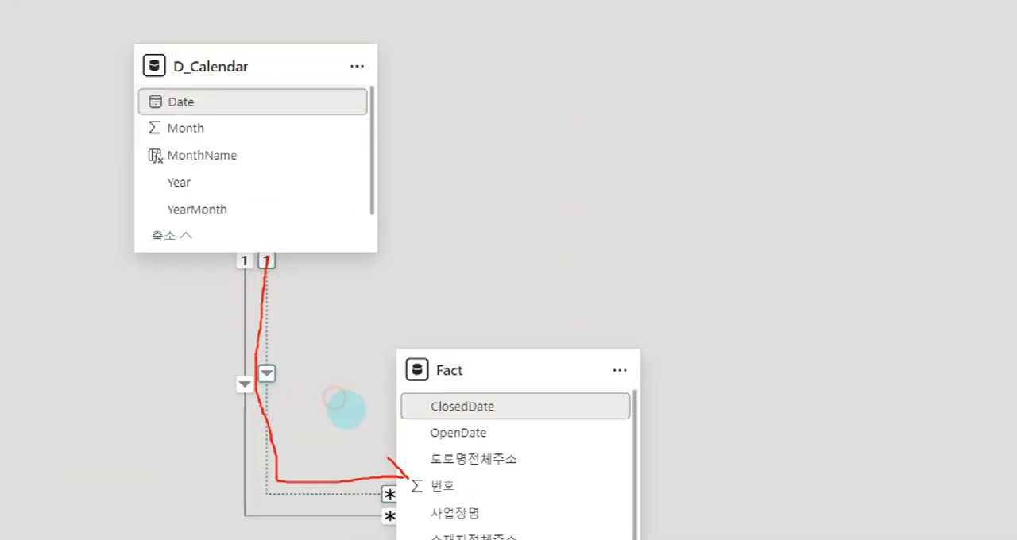
key("e")
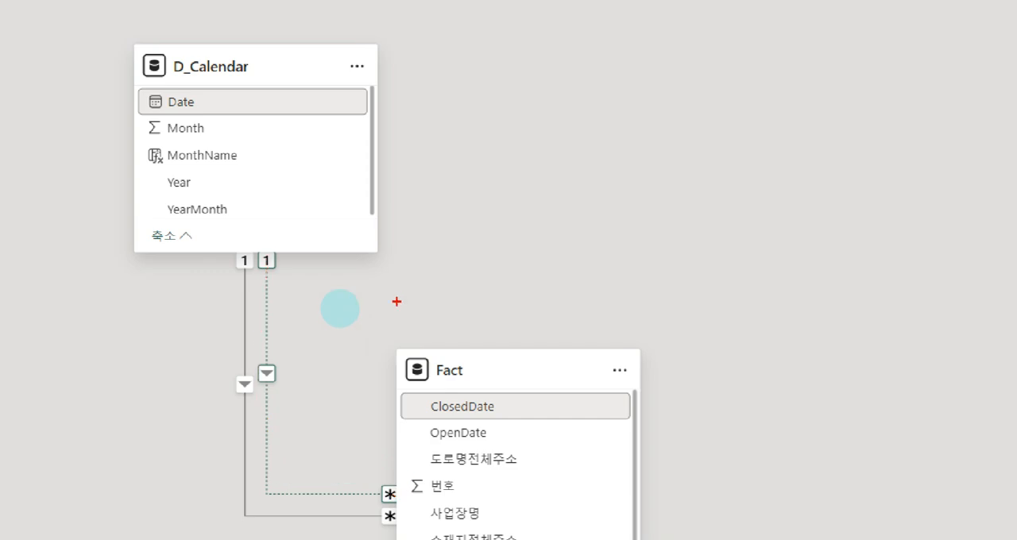
key("Escape")
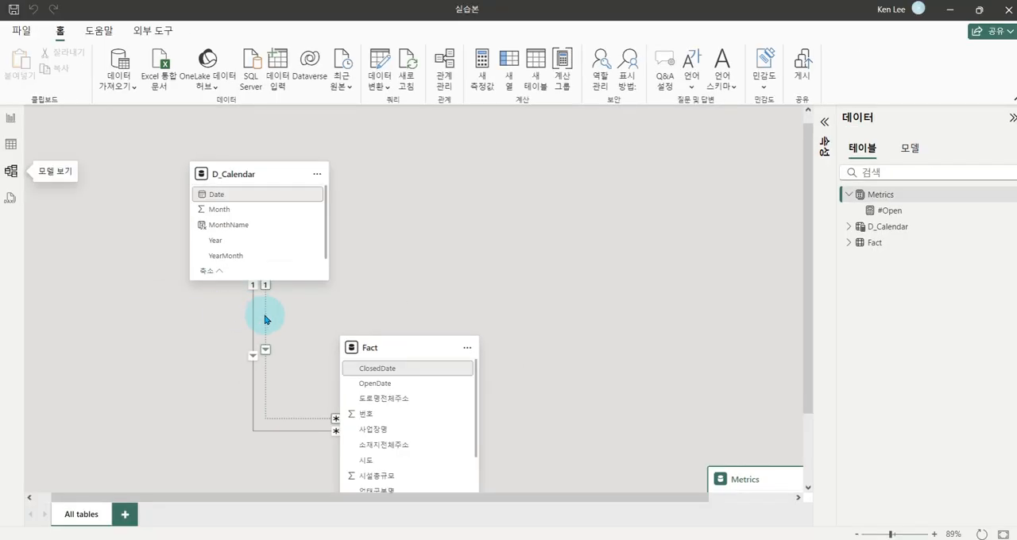
Clear the relationship selection in the model diagram and return to the report page
left_click(152, 222)
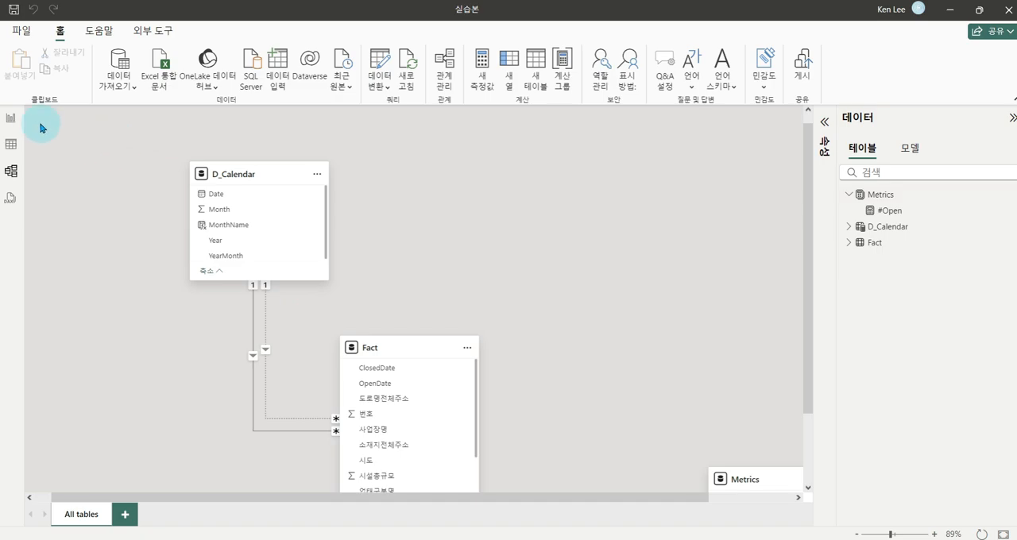
left_click(12, 121)
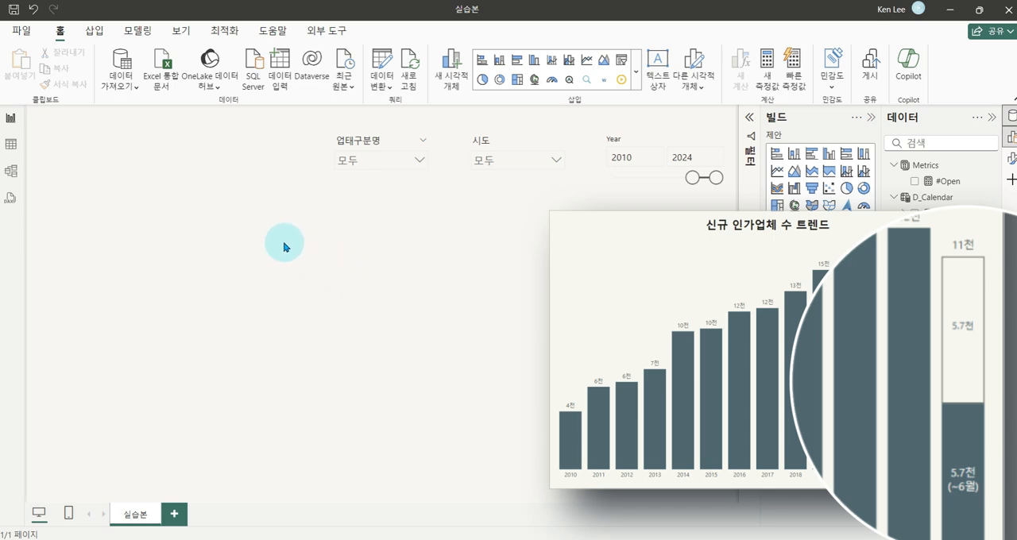
left_click_drag(254, 209, 255, 234)
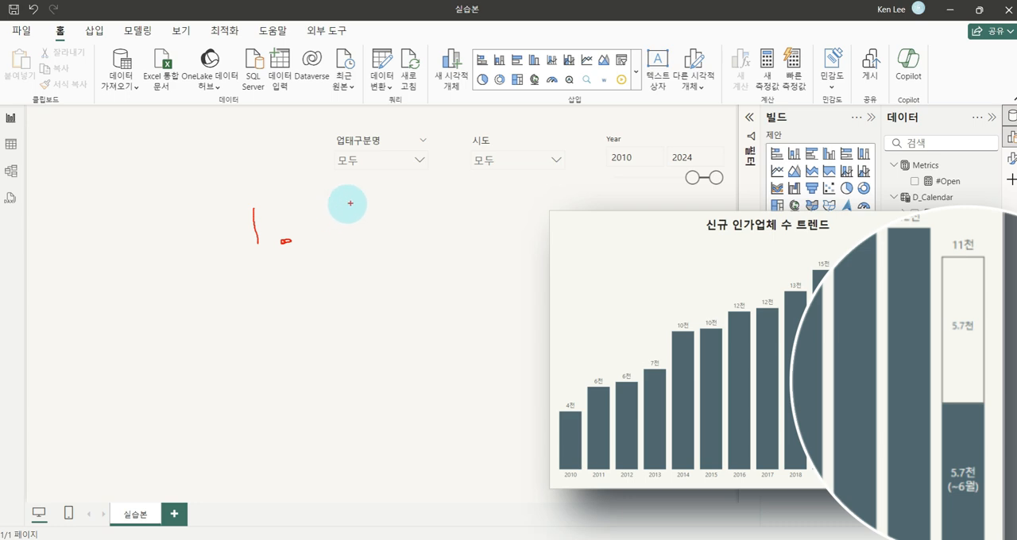
mouse_move(329, 216)
left_mouse_down()
mouse_move(343, 193)
mouse_move(393, 218)
mouse_move(354, 236)
mouse_move(430, 233)
mouse_move(452, 205)
mouse_move(459, 248)
mouse_move(486, 210)
mouse_move(499, 234)
mouse_move(524, 235)
mouse_move(546, 253)
left_mouse_up()
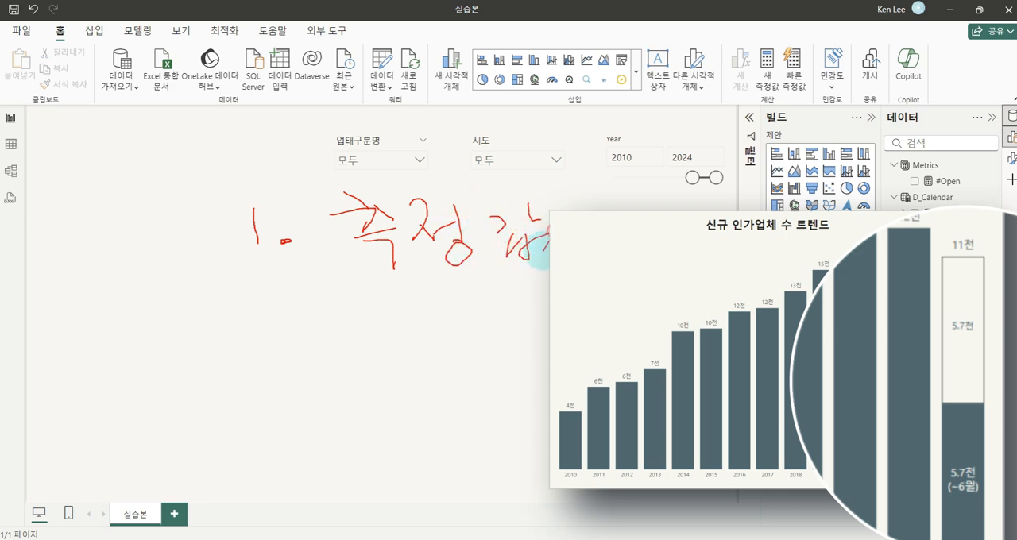
mouse_move(220, 299)
left_mouse_down()
mouse_move(325, 338)
mouse_move(409, 297)
mouse_move(408, 352)
mouse_move(438, 303)
mouse_move(465, 307)
mouse_move(275, 402)
mouse_move(277, 411)
left_mouse_up()
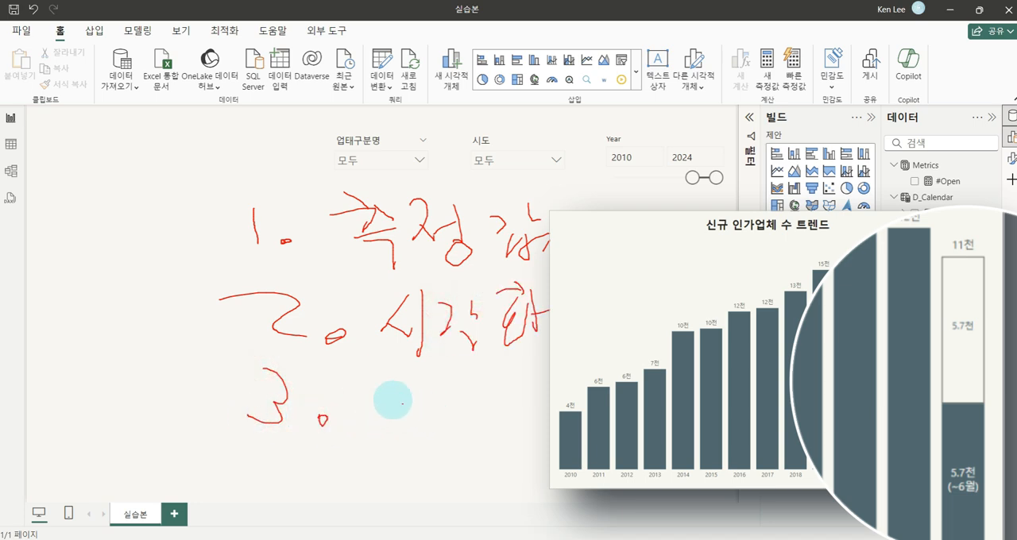
mouse_move(387, 396)
left_mouse_down()
mouse_move(438, 415)
mouse_move(456, 405)
mouse_move(470, 422)
mouse_move(529, 417)
left_mouse_up()
left_click(498, 431)
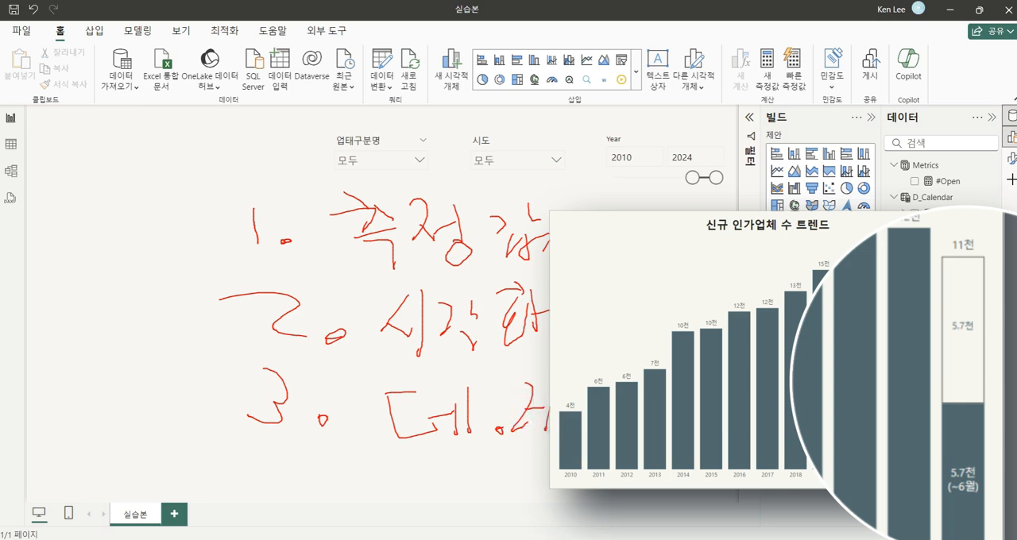
key("e")
key("Escape")
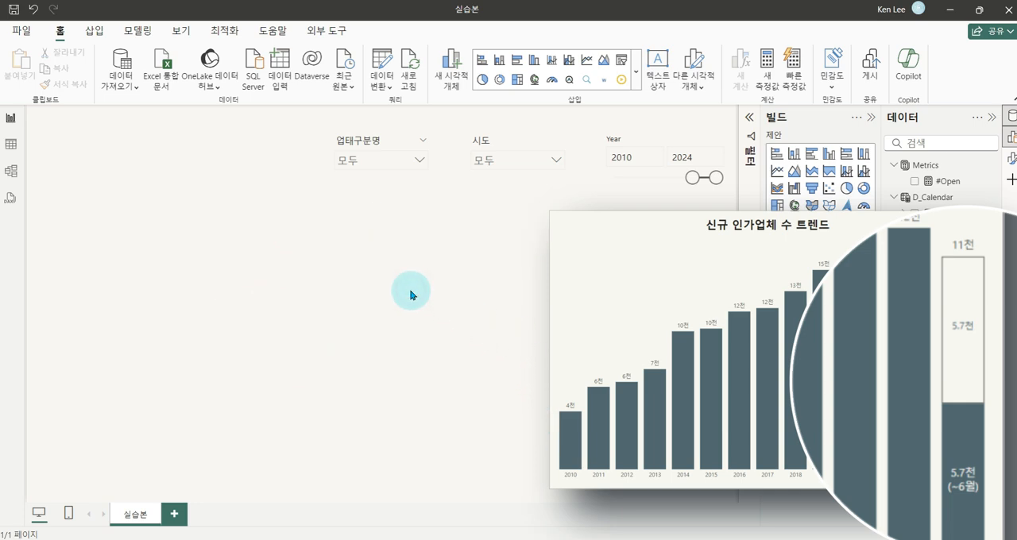
Review the DAX formula of the #Open measure in the Metrics table
left_click(945, 182)
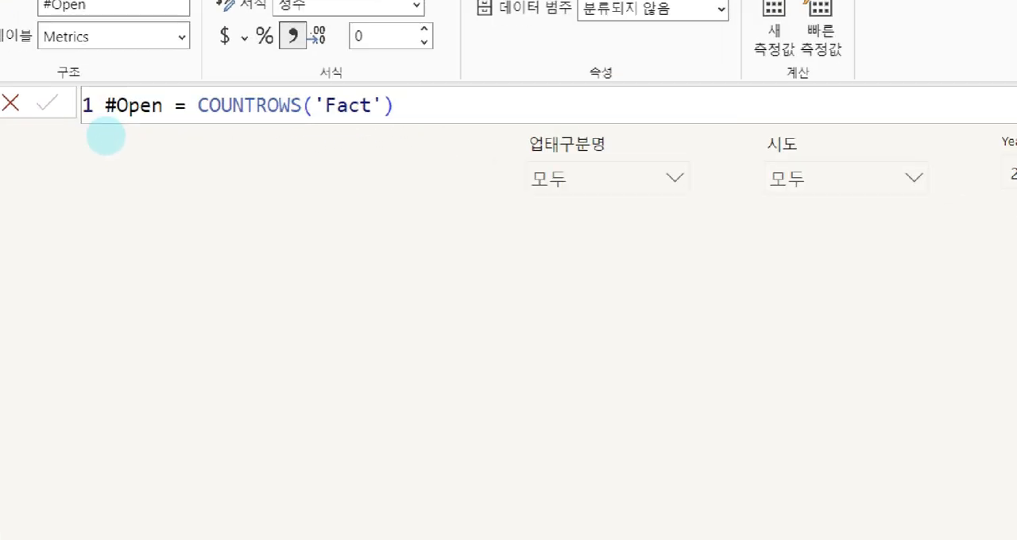
key("ctrl+2")
left_click_drag(88, 102, 269, 134)
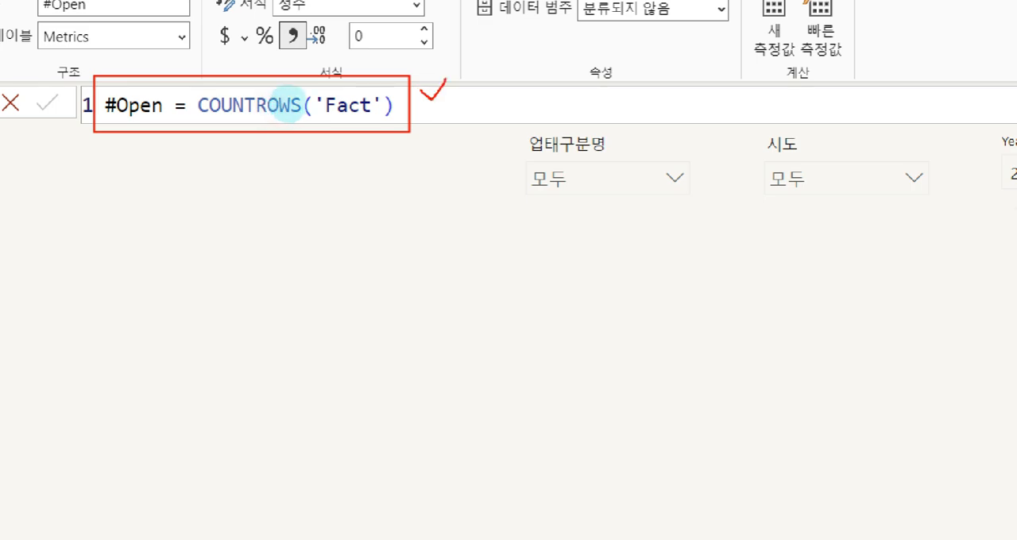
left_click_drag(397, 155, 436, 153)
left_click_drag(400, 167, 450, 163)
mouse_move(386, 184)
left_mouse_down()
mouse_move(437, 177)
mouse_move(484, 189)
left_mouse_up()
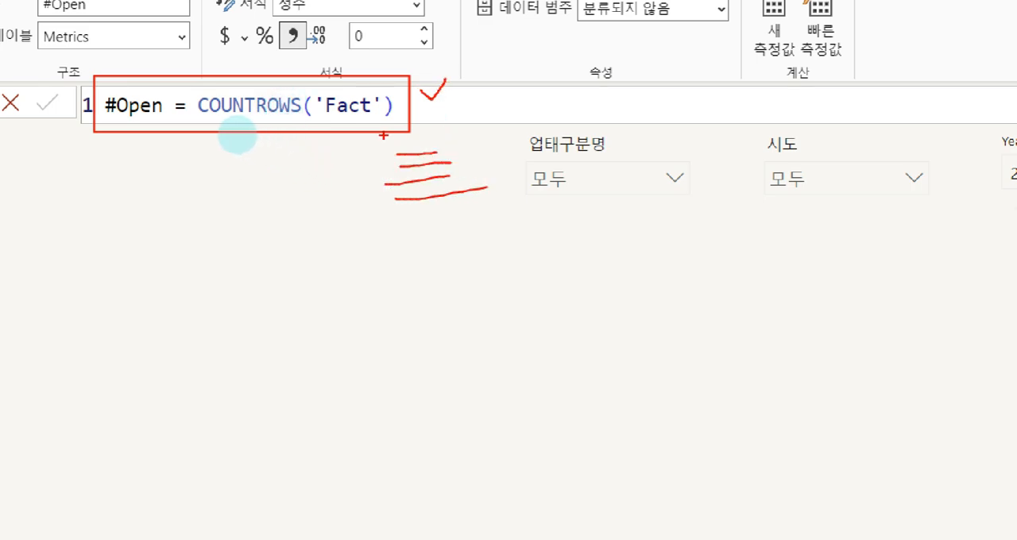
mouse_move(255, 132)
left_mouse_down()
mouse_move(179, 136)
mouse_move(254, 144)
left_mouse_up()
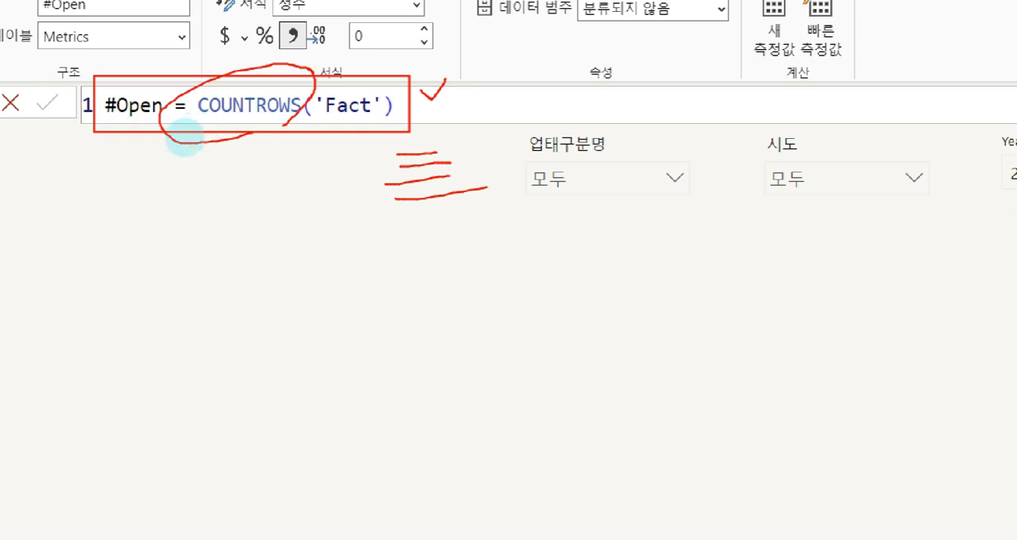
left_click_drag(334, 57, 382, 52)
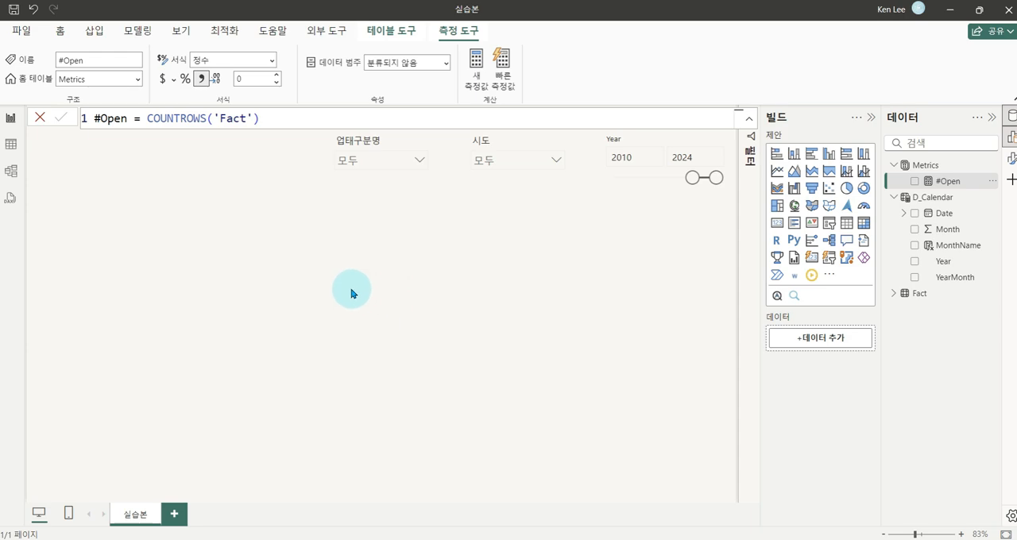
left_click(193, 273)
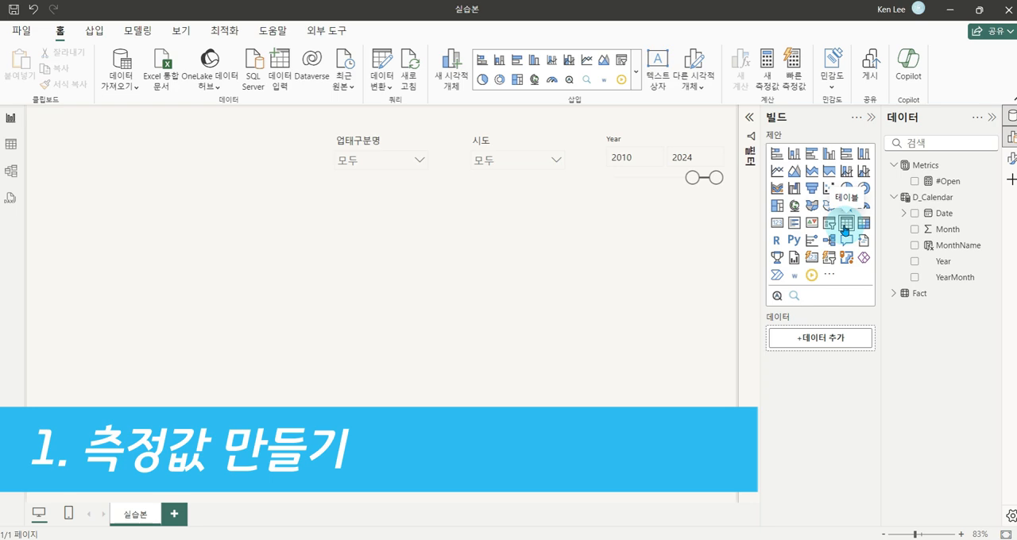
Add a table visual to the report page, enlarge it and place it below the slicers
left_click_drag(845, 228, 149, 250)
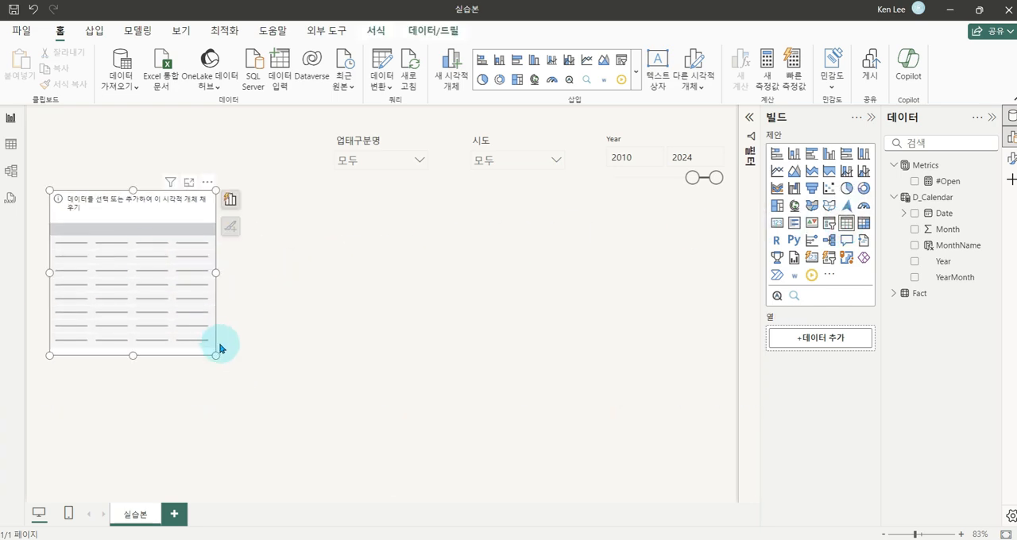
left_click_drag(213, 355, 366, 489)
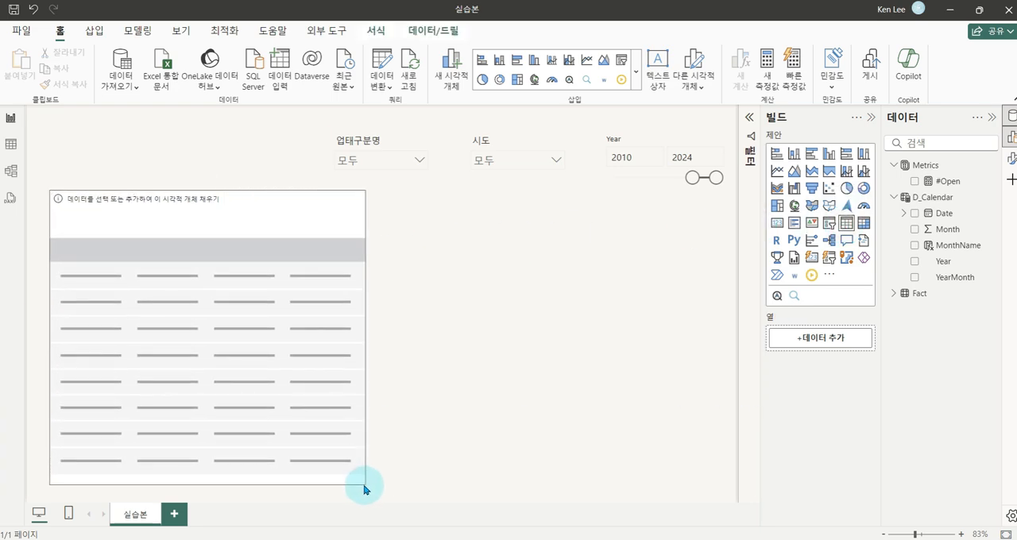
left_click_drag(308, 426, 304, 421)
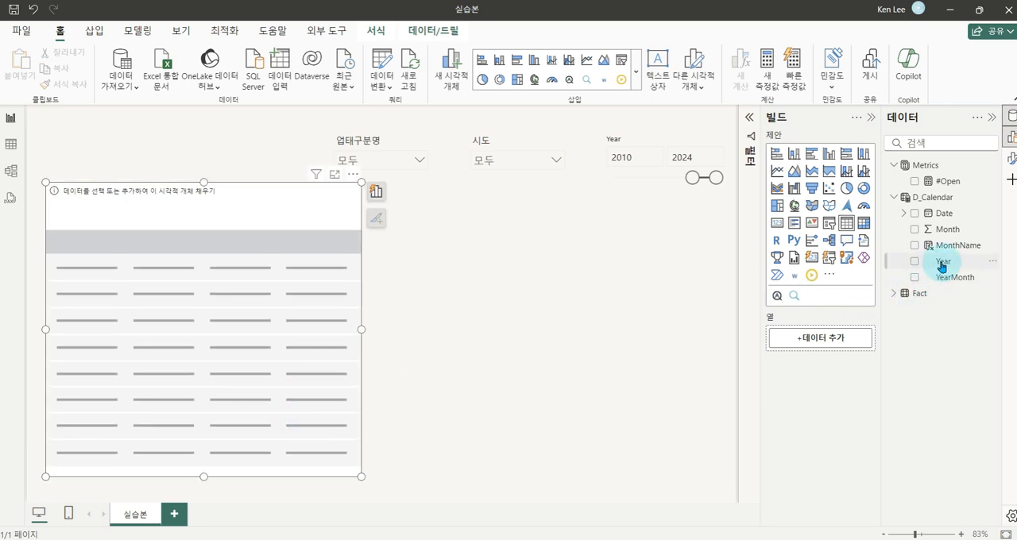
Fill the table visual with the Year column from D_Calendar and the #Open measure
left_click_drag(942, 266, 826, 340)
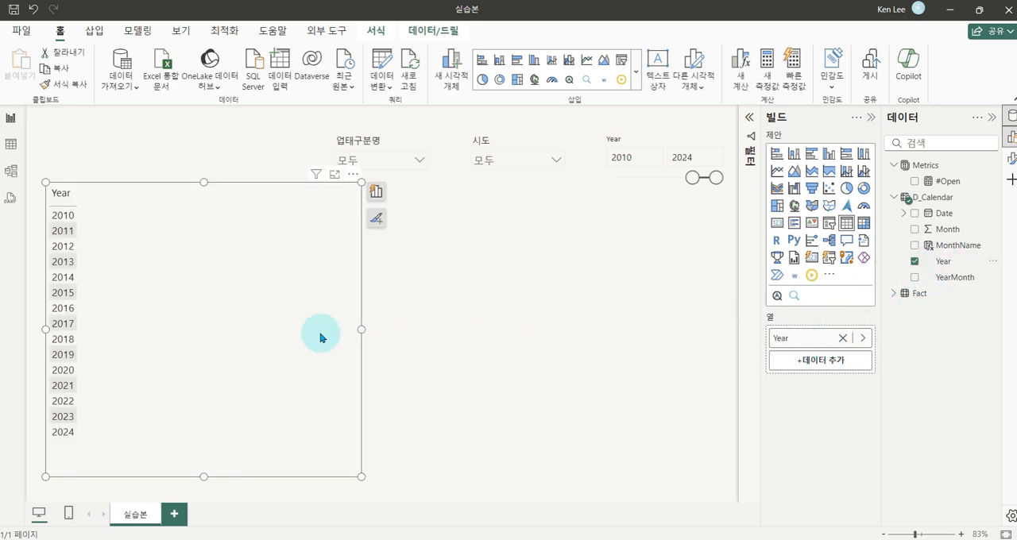
key("ctrl+1")
left_click_drag(43, 173, 108, 439)
key("Escape")
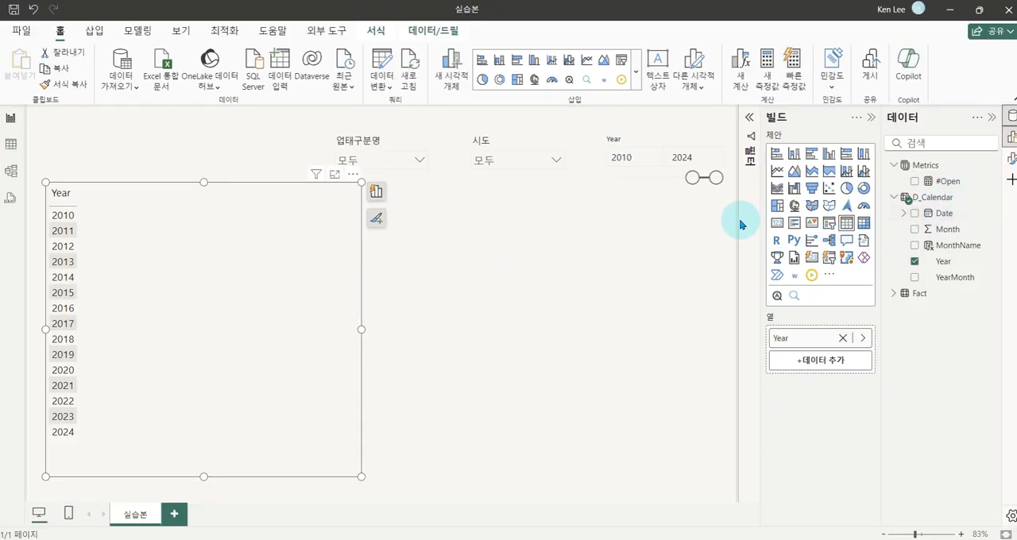
left_click_drag(943, 181, 833, 354)
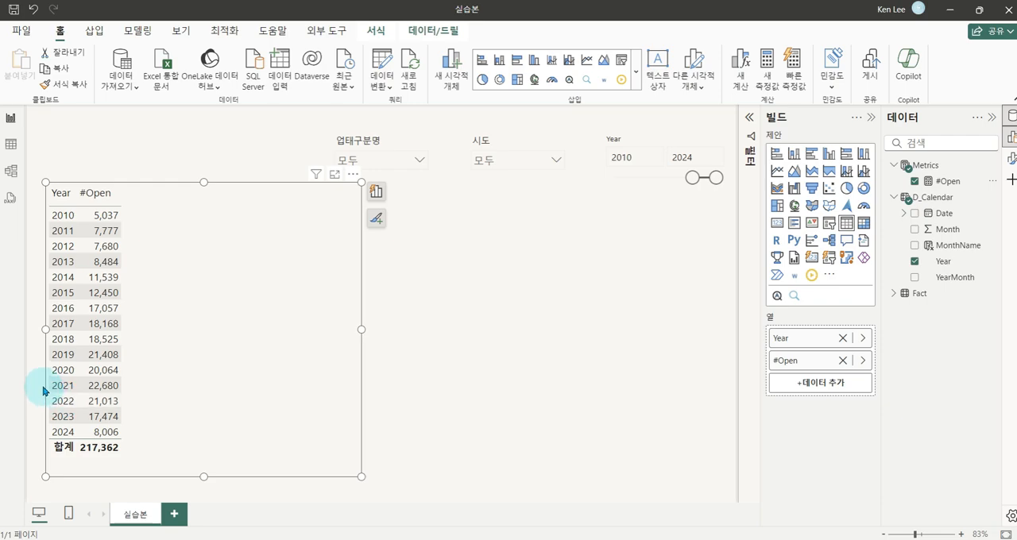
Compare the 2024 #Open count with the counts of the earlier years in the table
key("ctrl+1")
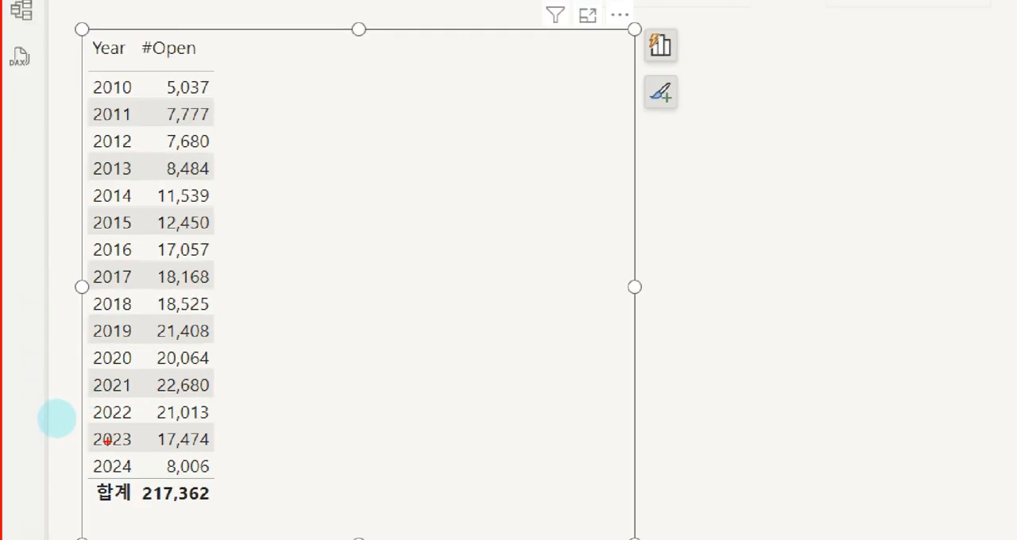
left_click_drag(79, 448, 225, 482)
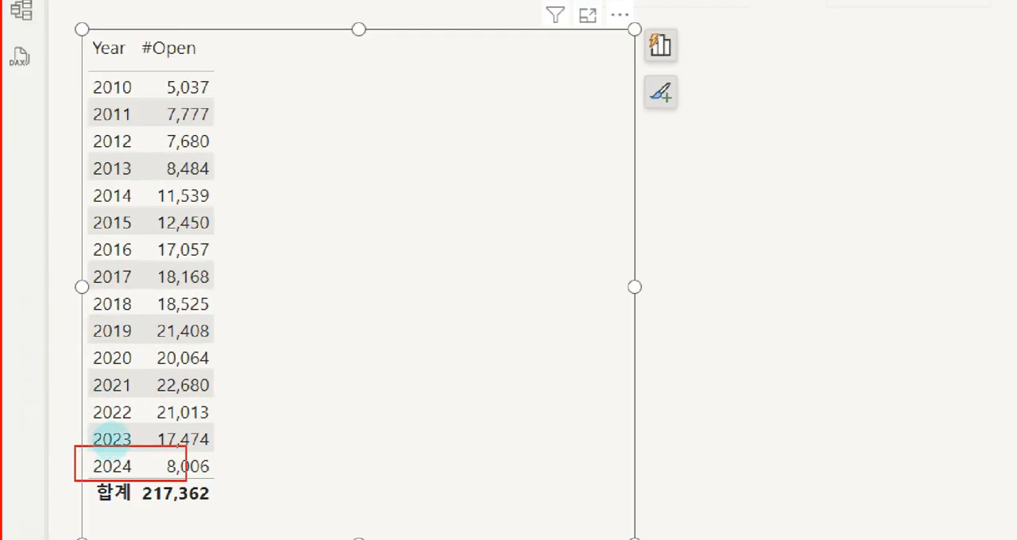
mouse_move(334, 378)
left_mouse_down()
mouse_move(309, 429)
mouse_move(313, 420)
left_mouse_up()
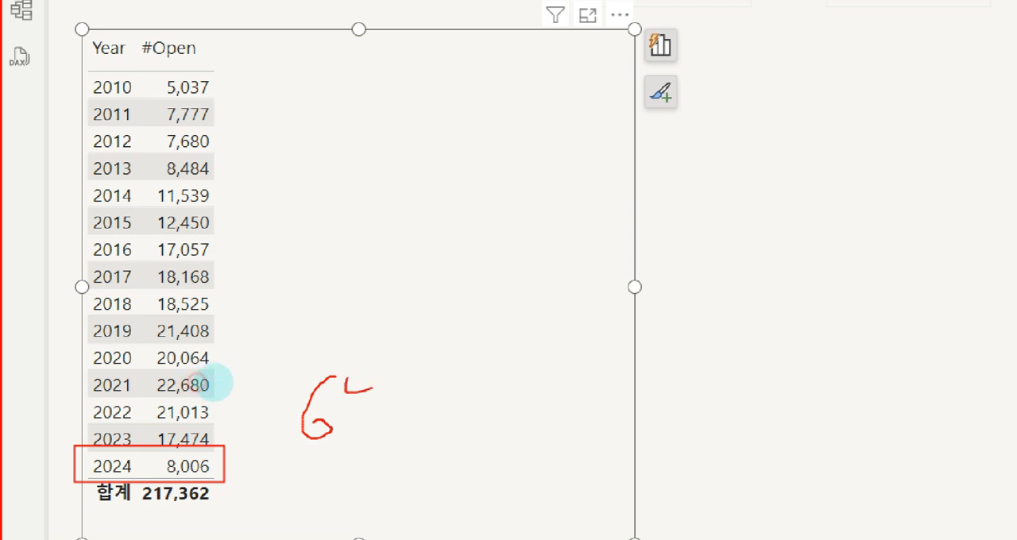
mouse_move(372, 389)
left_mouse_down()
mouse_move(326, 423)
mouse_move(402, 406)
left_mouse_up()
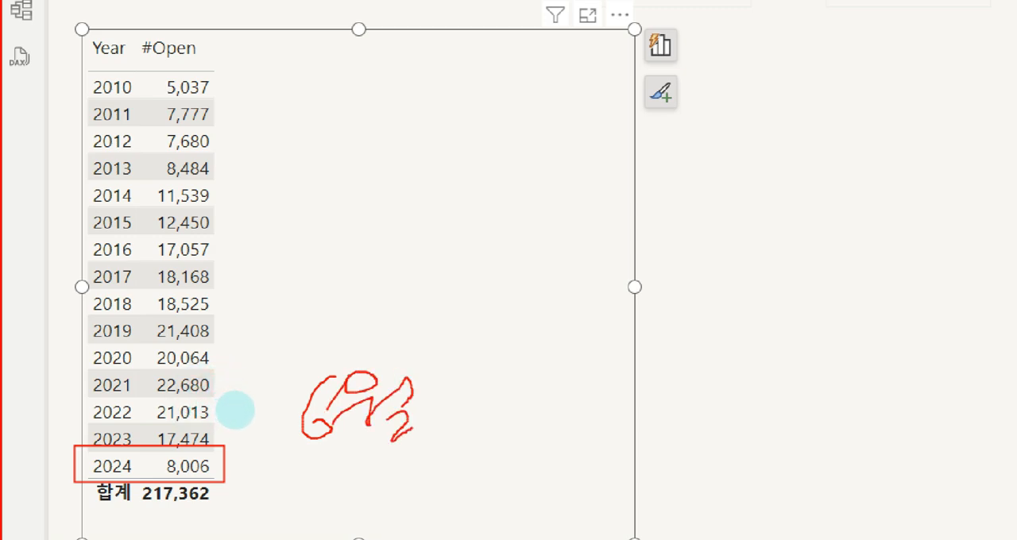
mouse_move(408, 441)
left_mouse_down()
mouse_move(277, 368)
mouse_move(415, 475)
left_mouse_up()
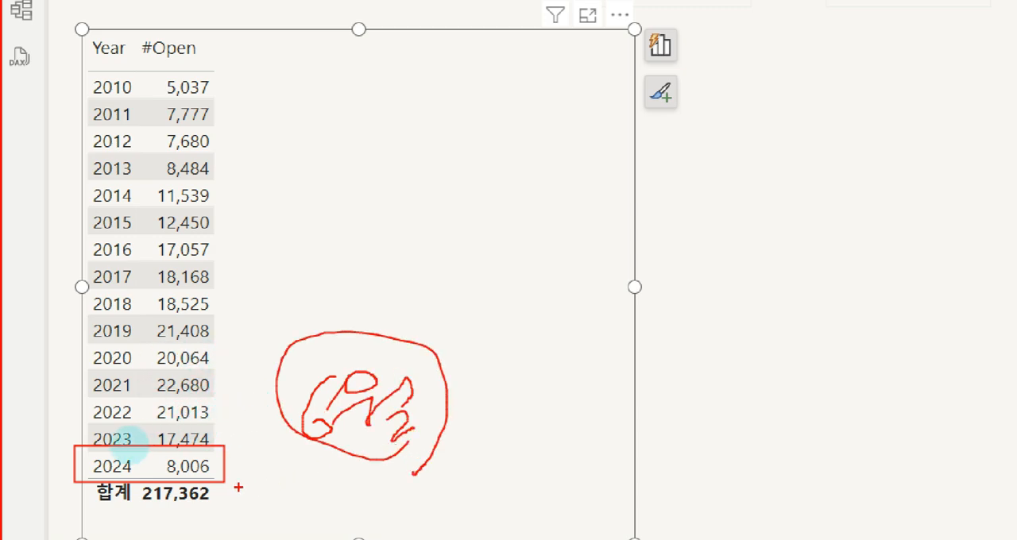
key("e")
mouse_move(72, 452)
left_mouse_down()
mouse_move(227, 475)
mouse_move(182, 480)
mouse_move(198, 467)
left_mouse_up()
left_click_drag(219, 294, 224, 412)
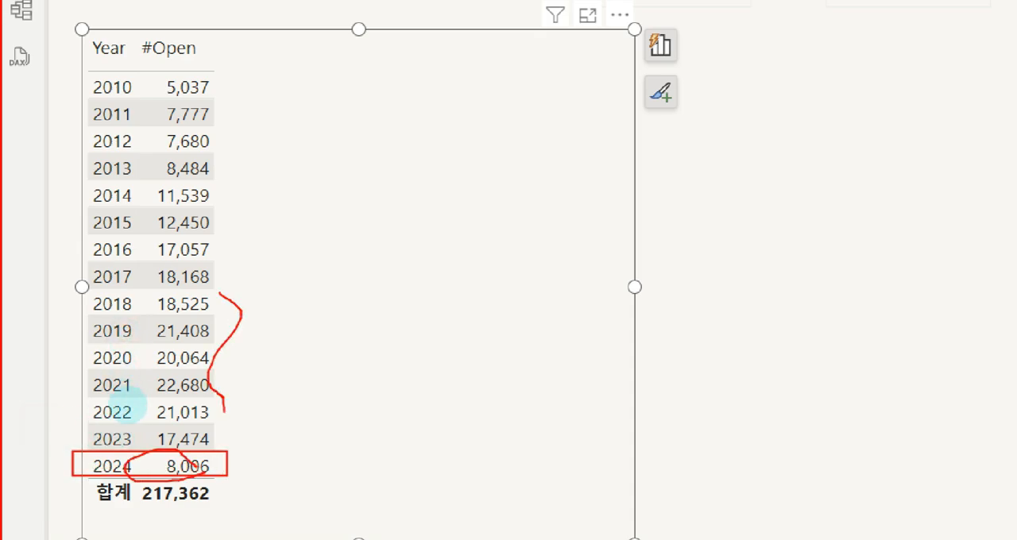
key("Escape")
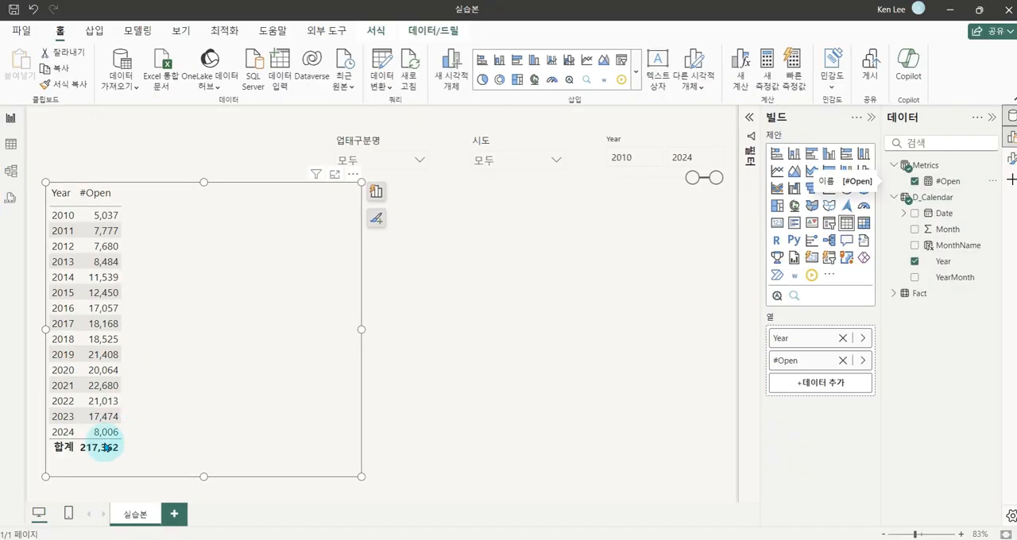
Examine the 2024 row to see how its partial-year #Open count scales to a full year, such as 6 months times 2
key("ctrl+1")
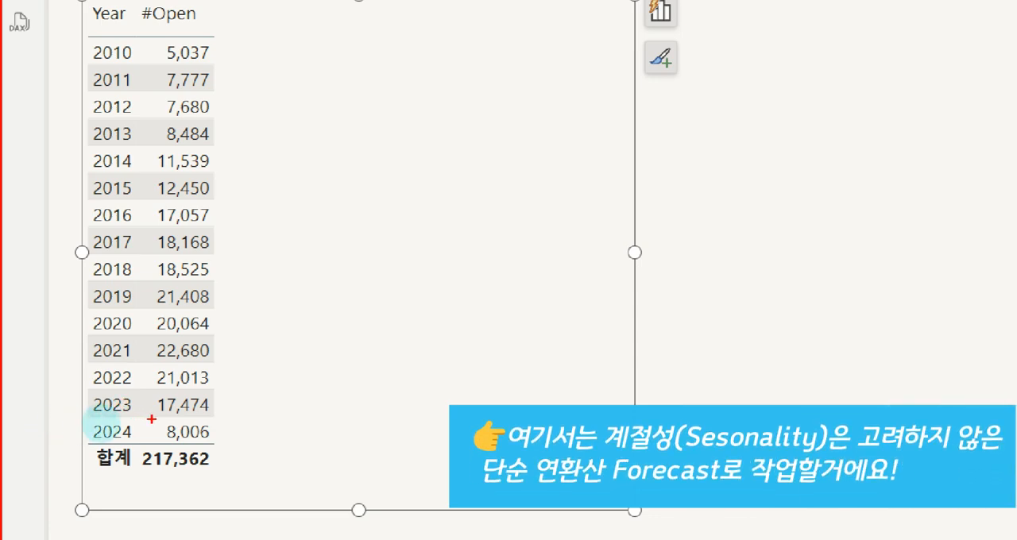
left_click_drag(293, 421, 283, 413)
mouse_move(149, 419)
left_mouse_down()
mouse_move(271, 466)
mouse_move(251, 487)
mouse_move(366, 487)
left_mouse_up()
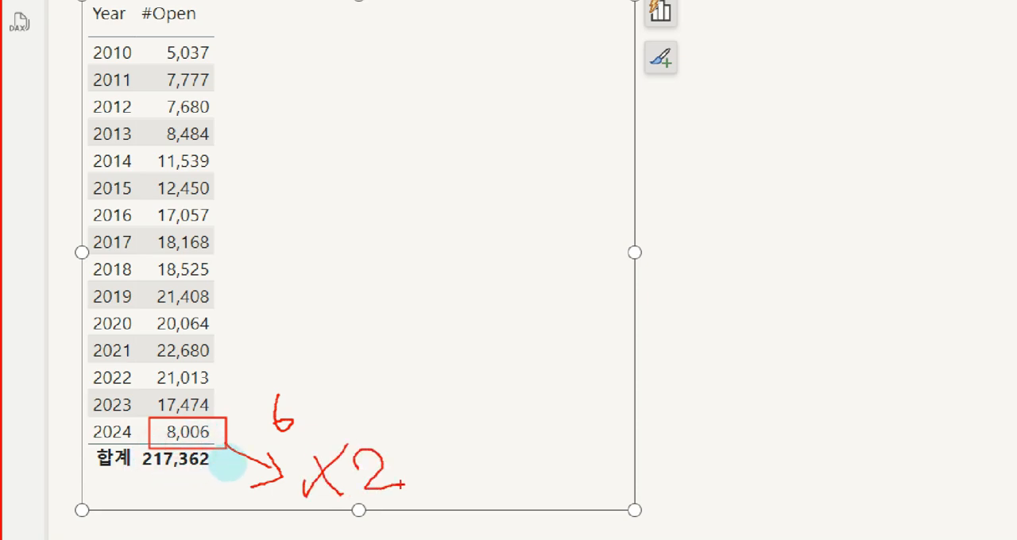
key("e")
left_click_drag(269, 412, 273, 433)
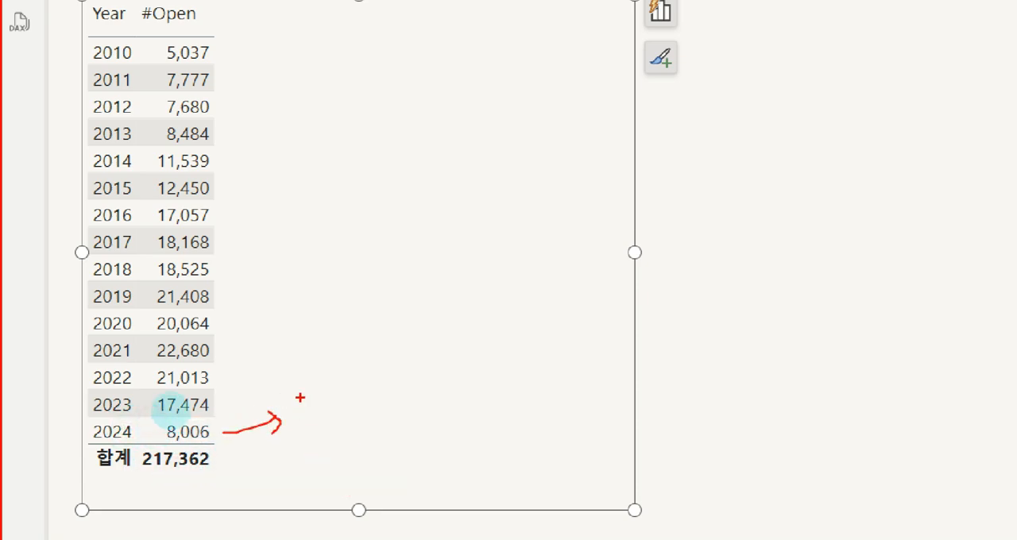
left_click_drag(324, 385, 316, 438)
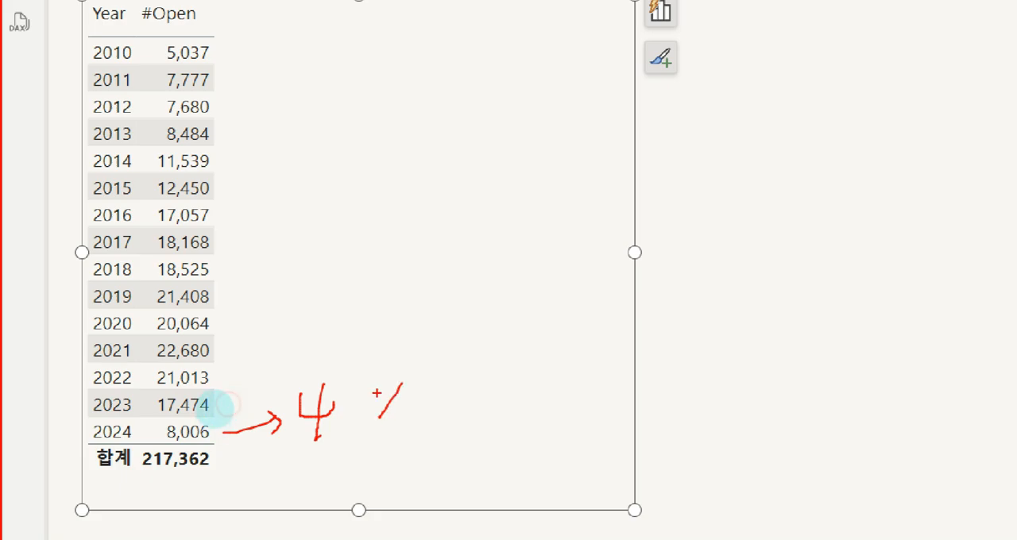
mouse_move(378, 391)
left_mouse_down()
mouse_move(404, 417)
mouse_move(445, 415)
left_mouse_up()
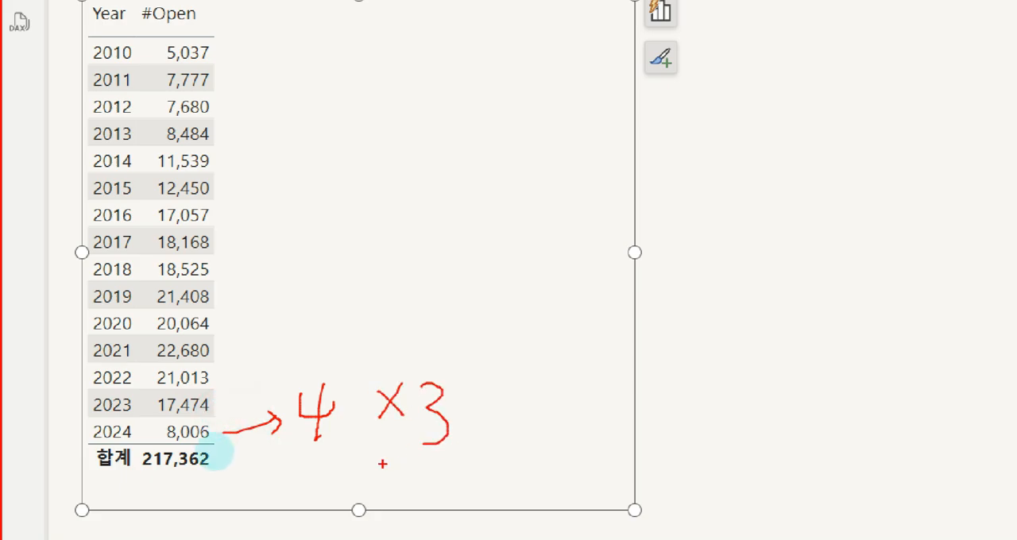
left_click_drag(288, 462, 506, 461)
key("e")
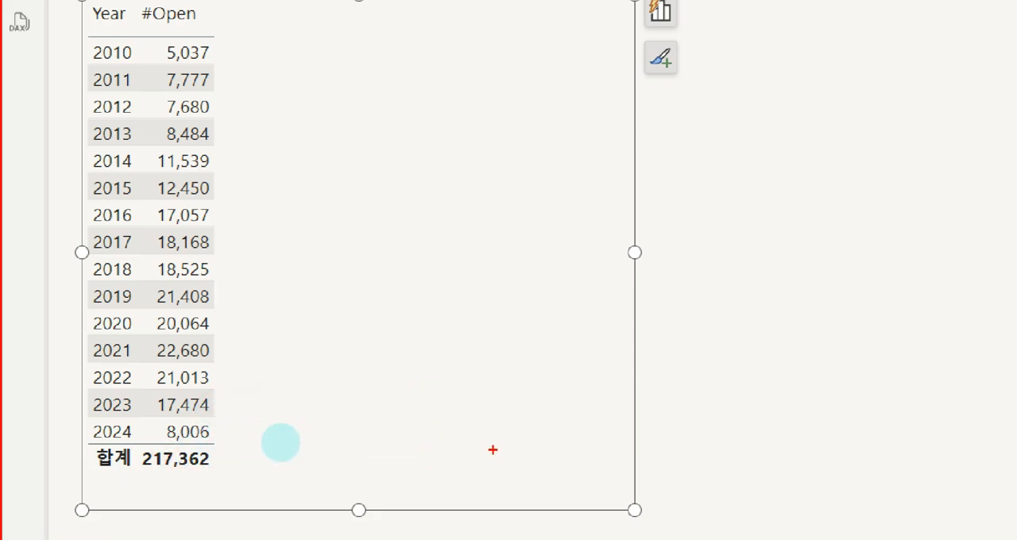
key("Escape")
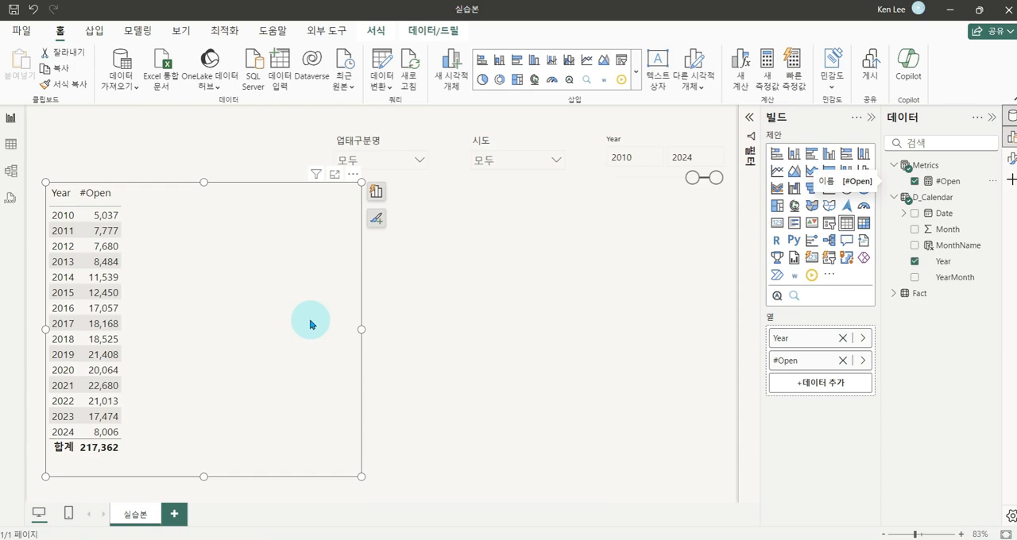
key("ctrl+1")
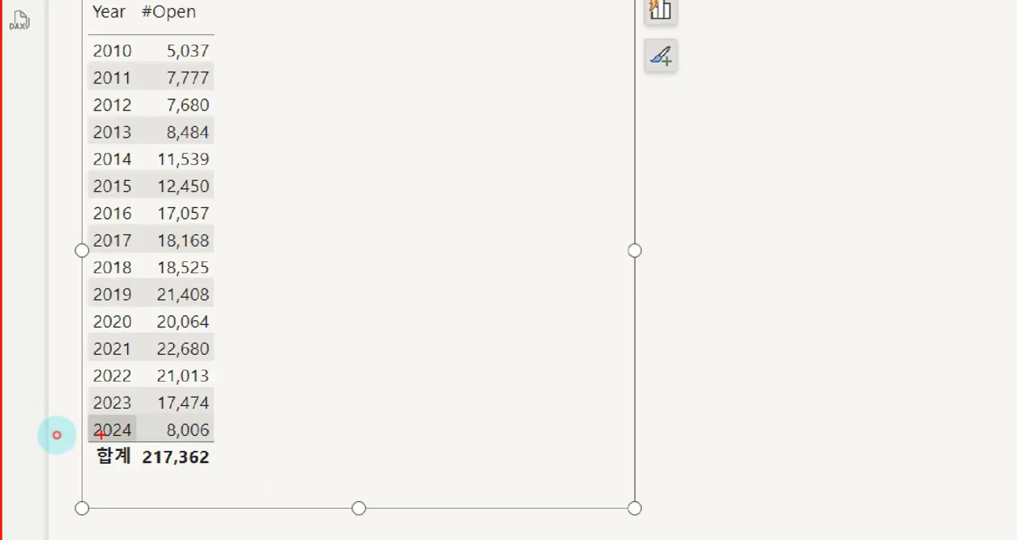
mouse_move(70, 415)
left_mouse_down()
mouse_move(229, 433)
mouse_move(230, 446)
left_mouse_up()
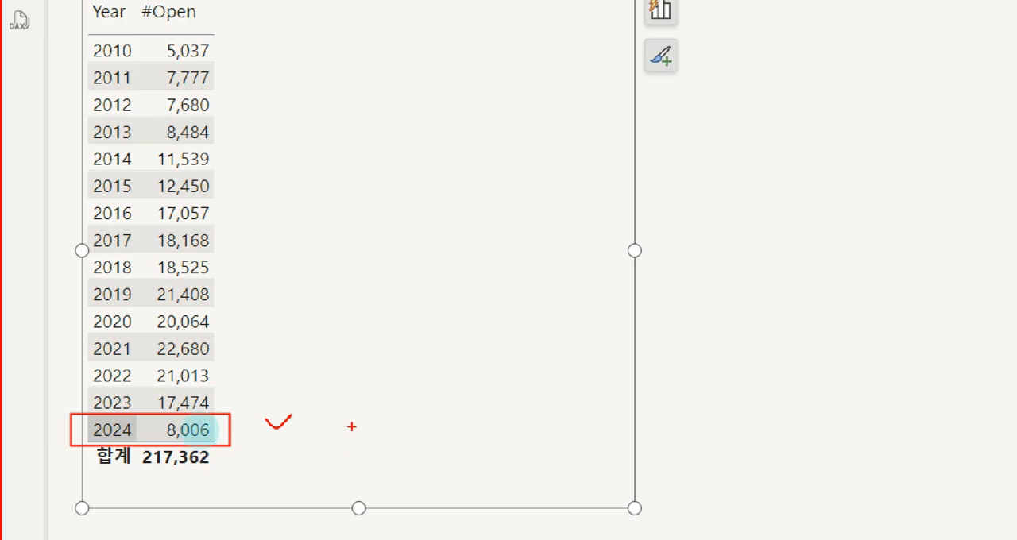
Start a new measure named endingYear in the Metrics table
key("Escape")
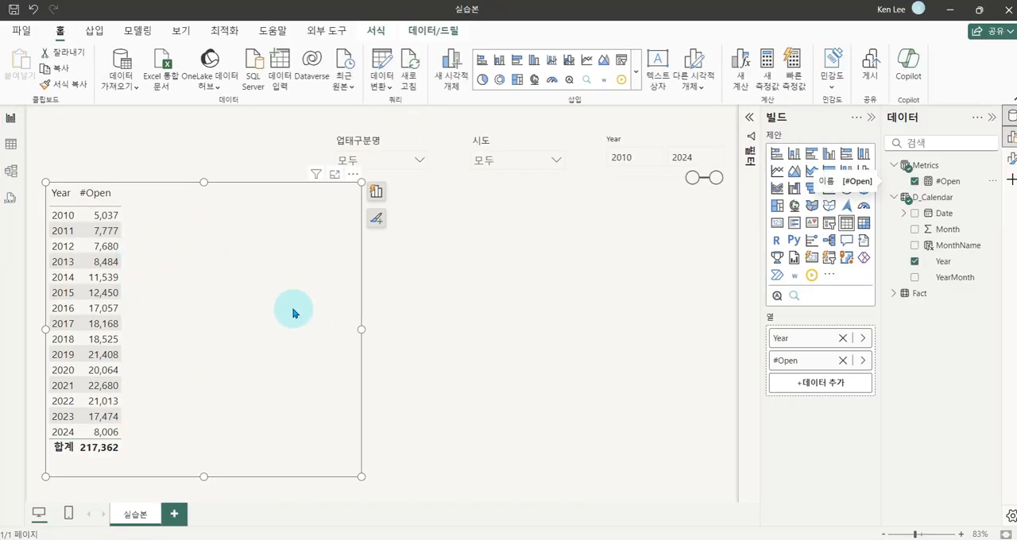
left_click(502, 302)
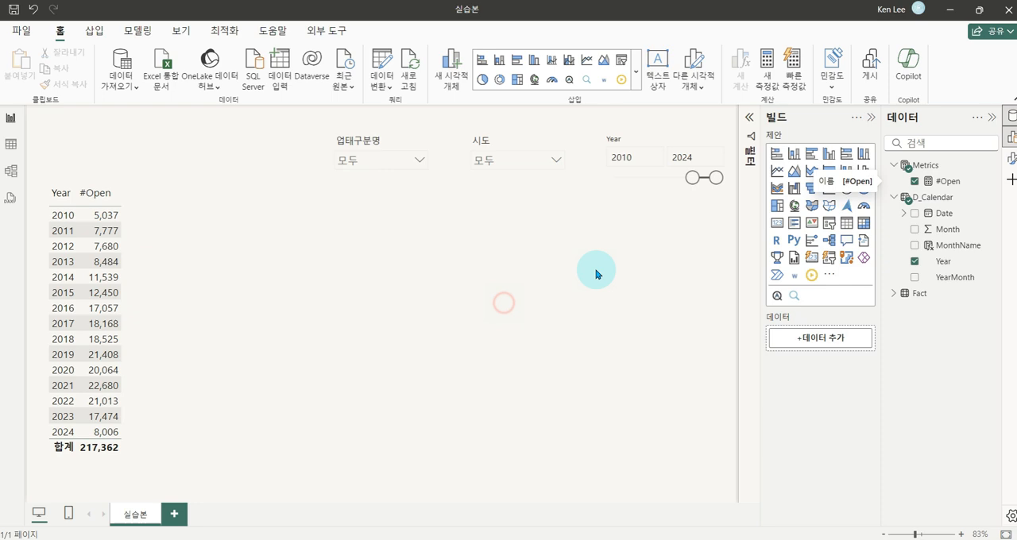
right_click(927, 171)
left_click(865, 195)
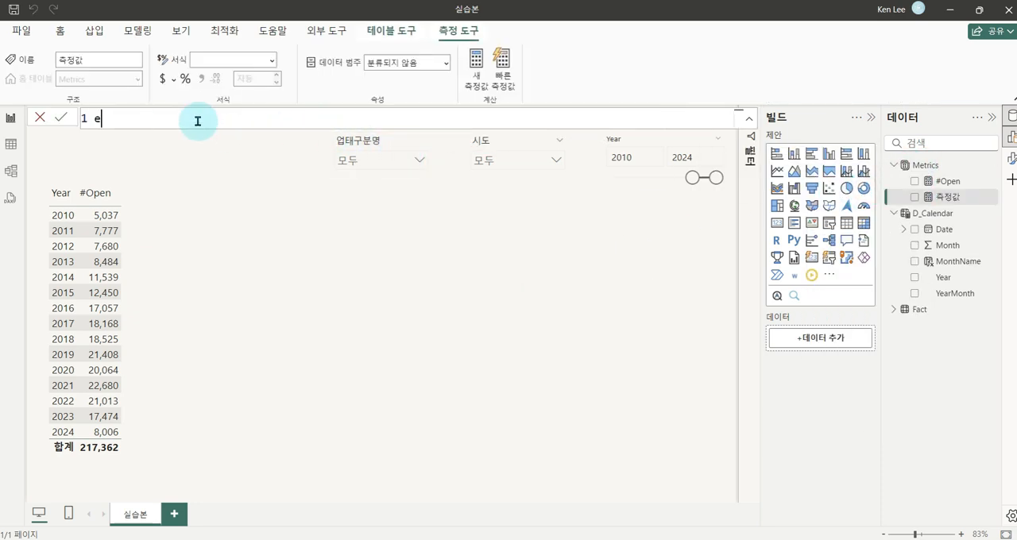
type("endingYear = F")
key("BackSpace")
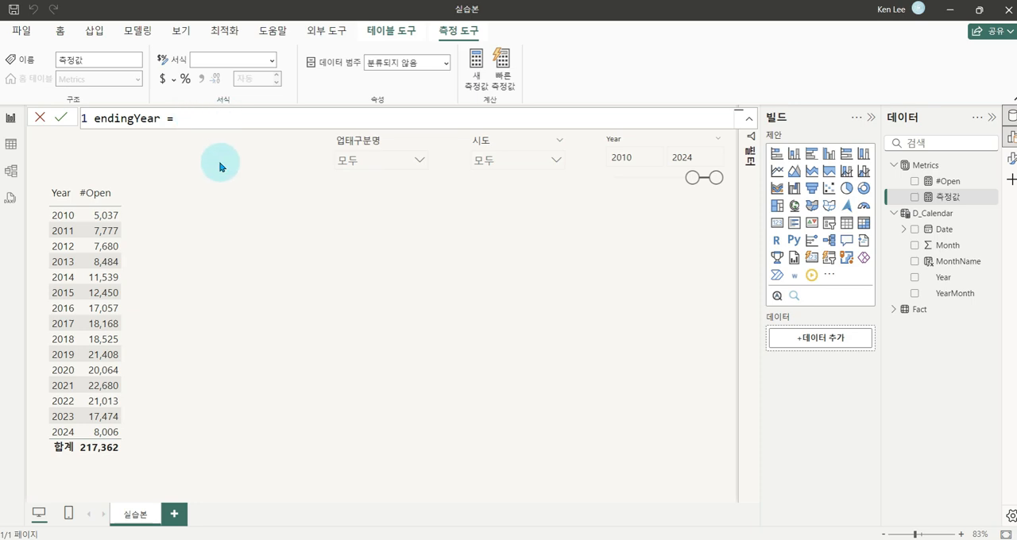
Define endingYear as MAX('Fact'[OpenDate]) and add the measure to the table visual
type("max")
key("Tab")
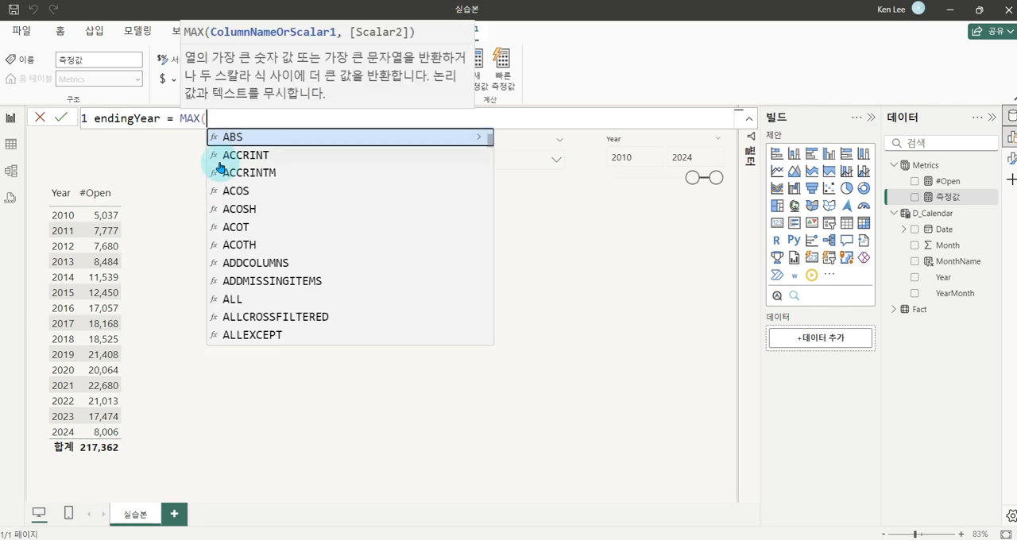
type("open")
key("Up")
key("Up")
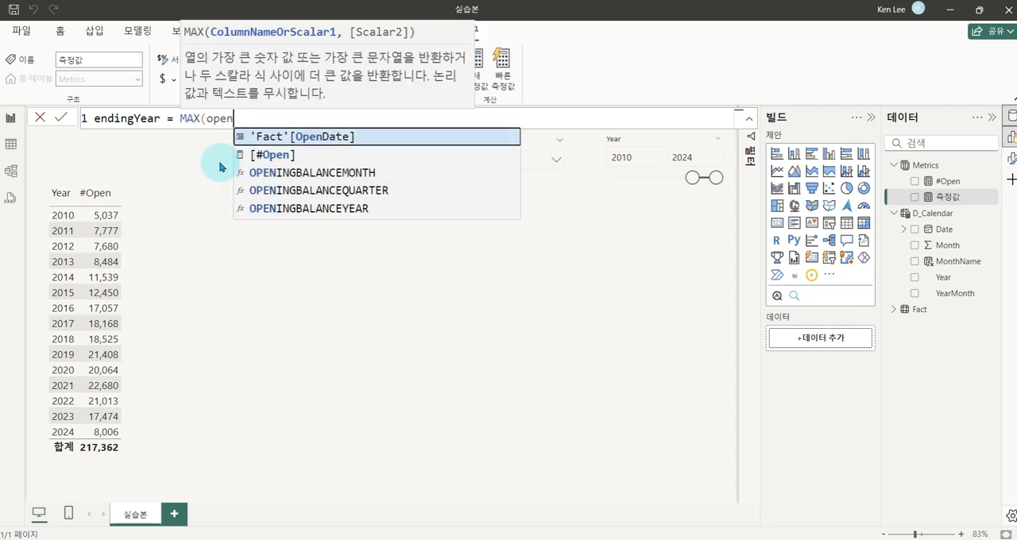
key("Tab")
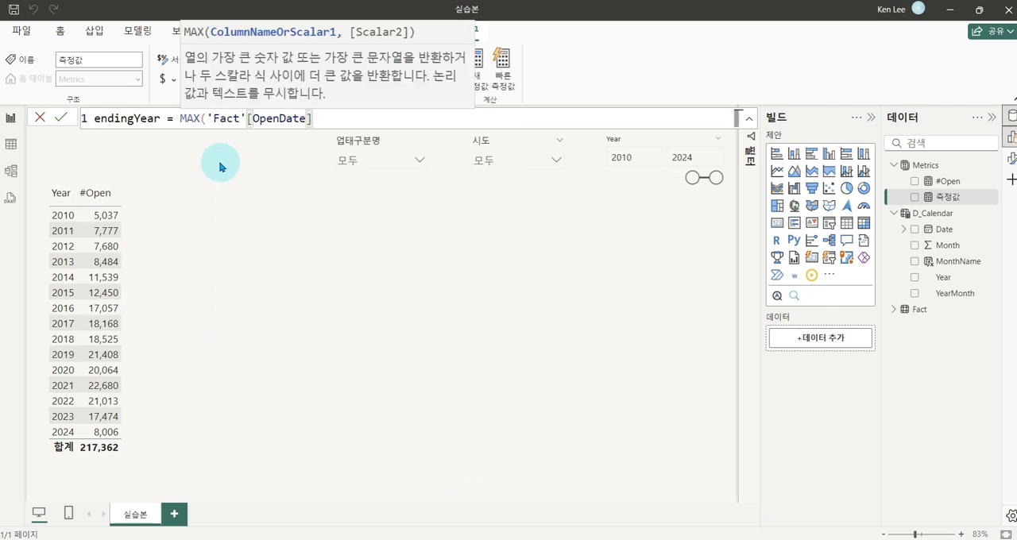
type(")")
left_click(221, 166)
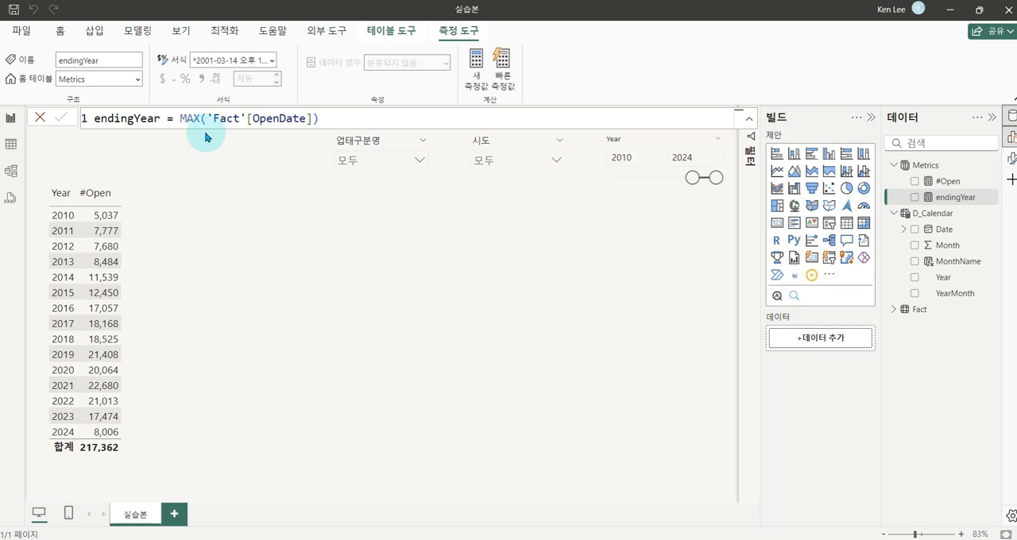
left_click_drag(936, 201, 136, 294)
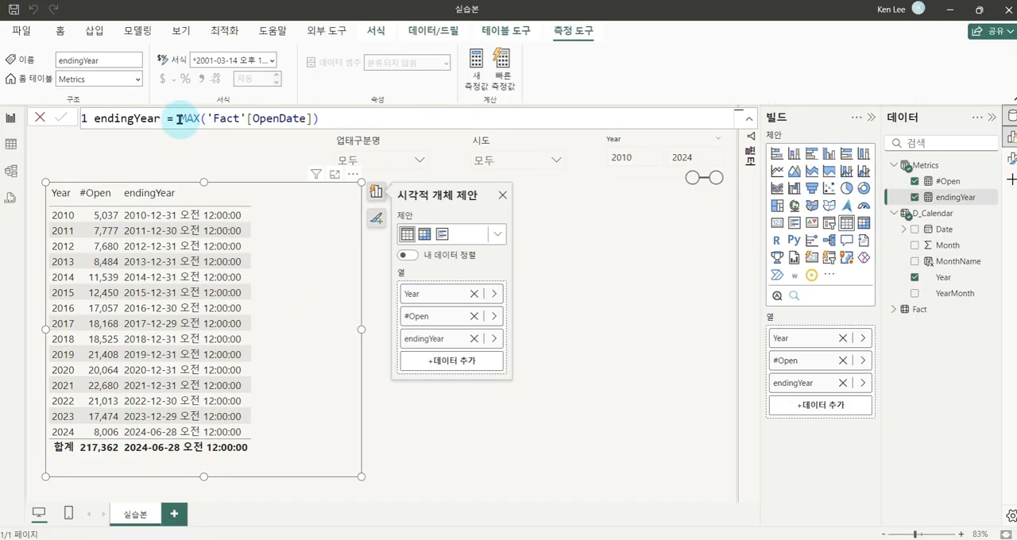
Wrap the endingYear formula in YEAR so it reads YEAR(MAX('Fact'[OpenDate]))
left_click(203, 88)
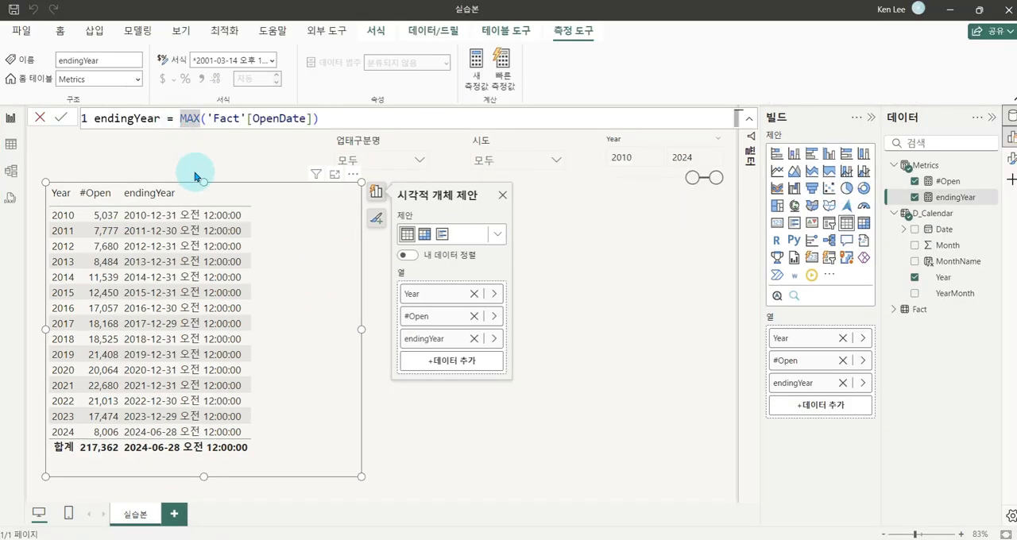
type("year")
key("Tab")
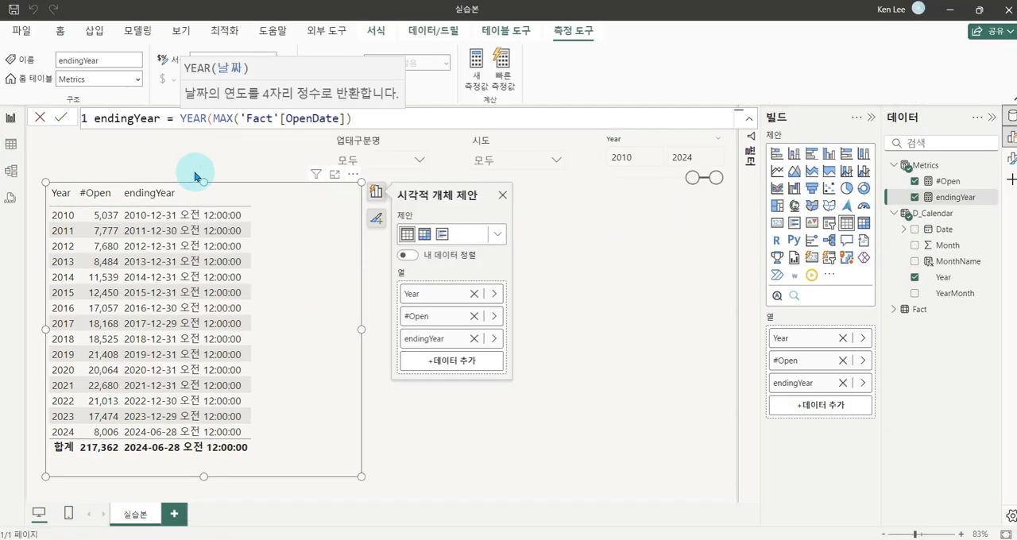
type(")")
key("Return")
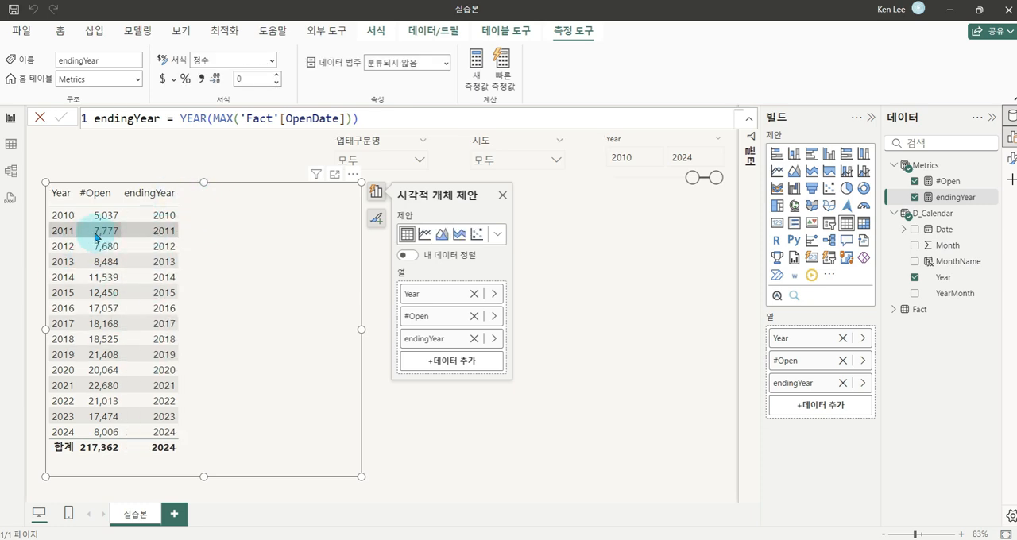
Remove all filters from endingYear by changing its formula to CALCULATE( YEAR(MAX('Fact'[OpenDate])), ALL() )
left_click(171, 118)
type("cal")
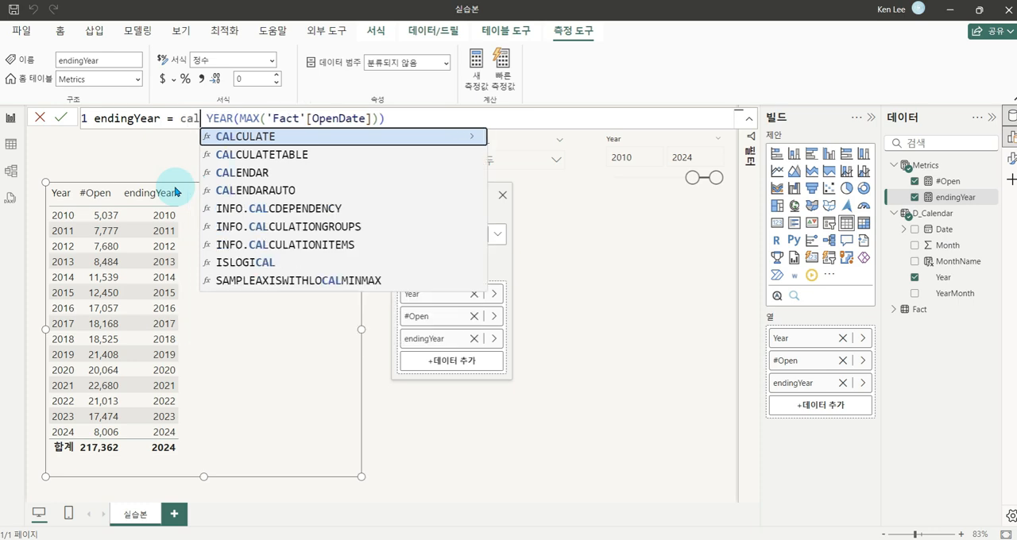
key("Tab")
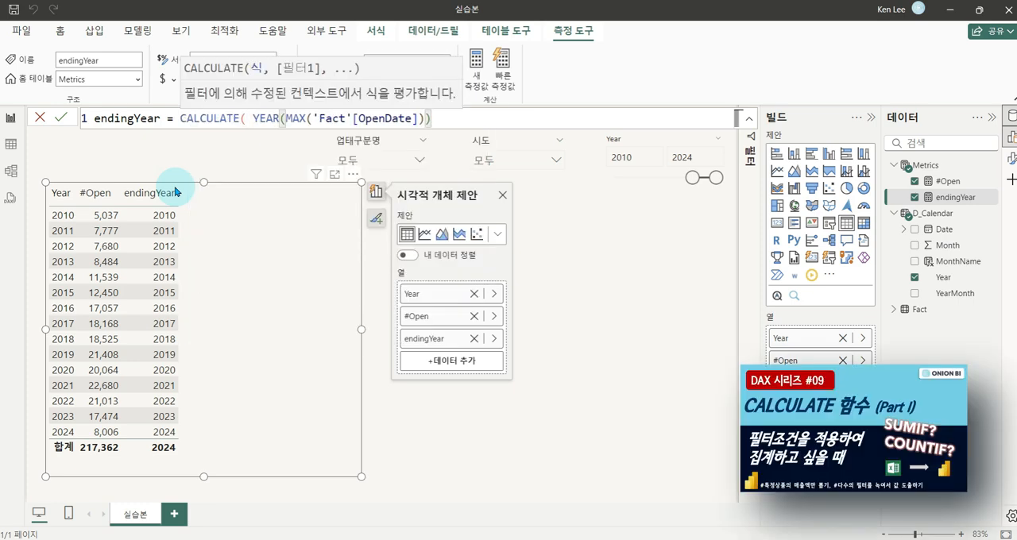
type(", all")
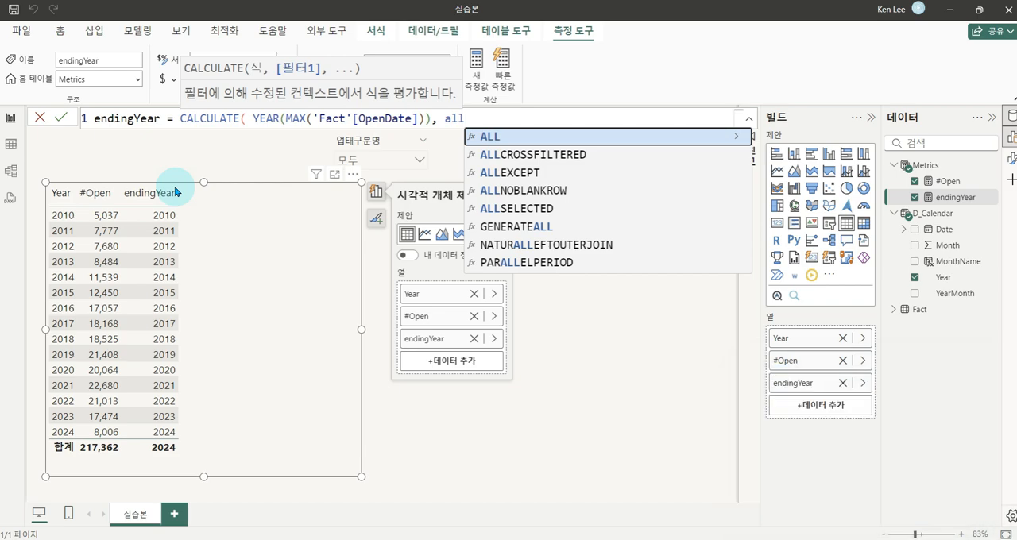
key("Tab")
type(") )")
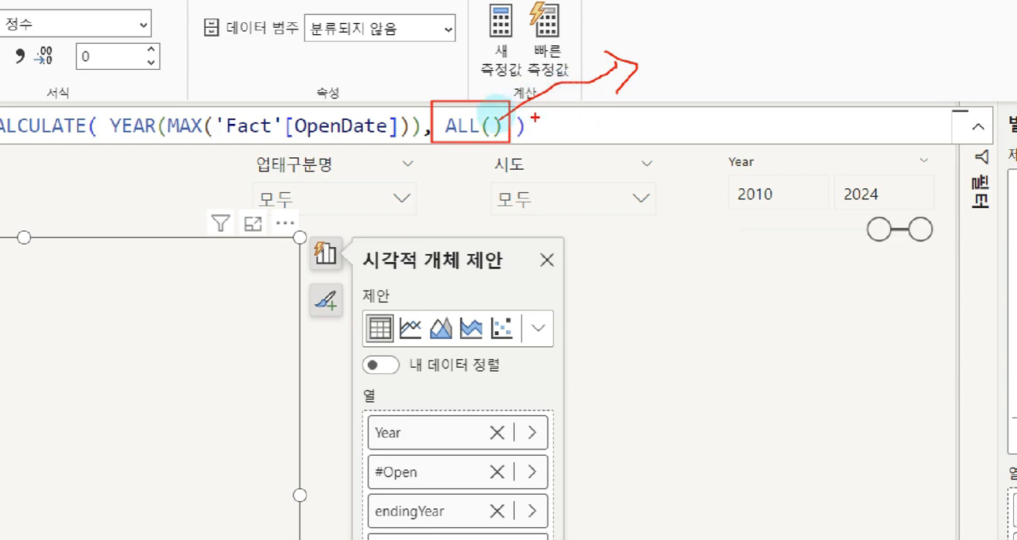
Examine the ALL() argument in the endingYear formula and its effect on the endingYear column across the table rows
left_click_drag(710, 23, 679, 83)
left_click_drag(667, 31, 715, 83)
mouse_move(105, 100)
left_mouse_down()
mouse_move(177, 101)
mouse_move(401, 145)
left_mouse_up()
mouse_move(346, 68)
left_mouse_down()
mouse_move(349, 84)
mouse_move(403, 61)
left_mouse_up()
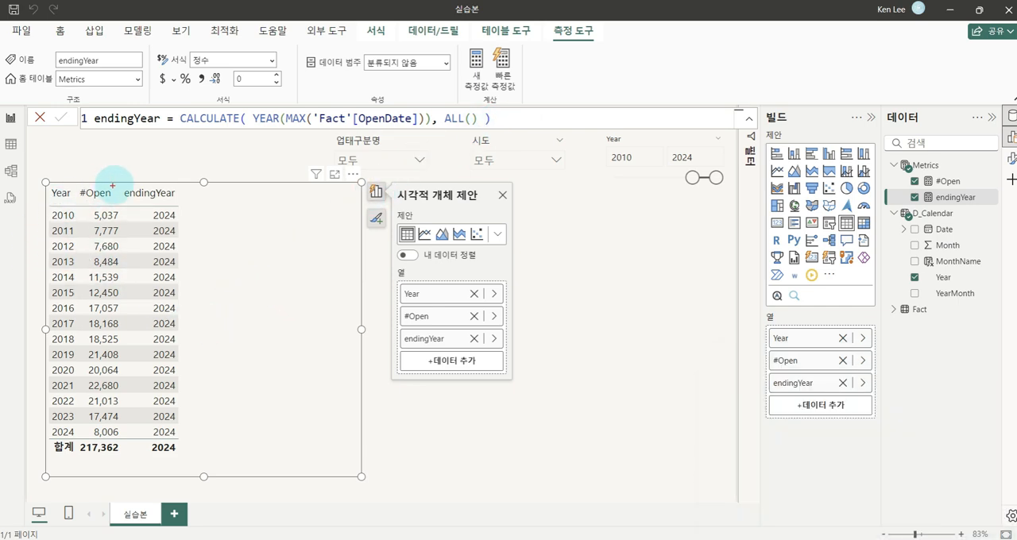
left_click_drag(117, 181, 191, 459)
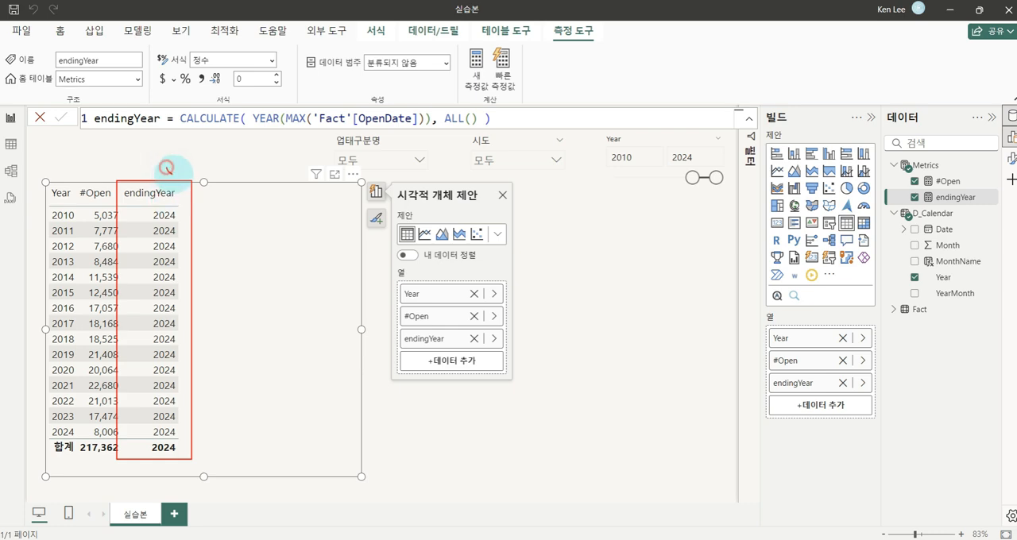
left_click_drag(166, 164, 189, 158)
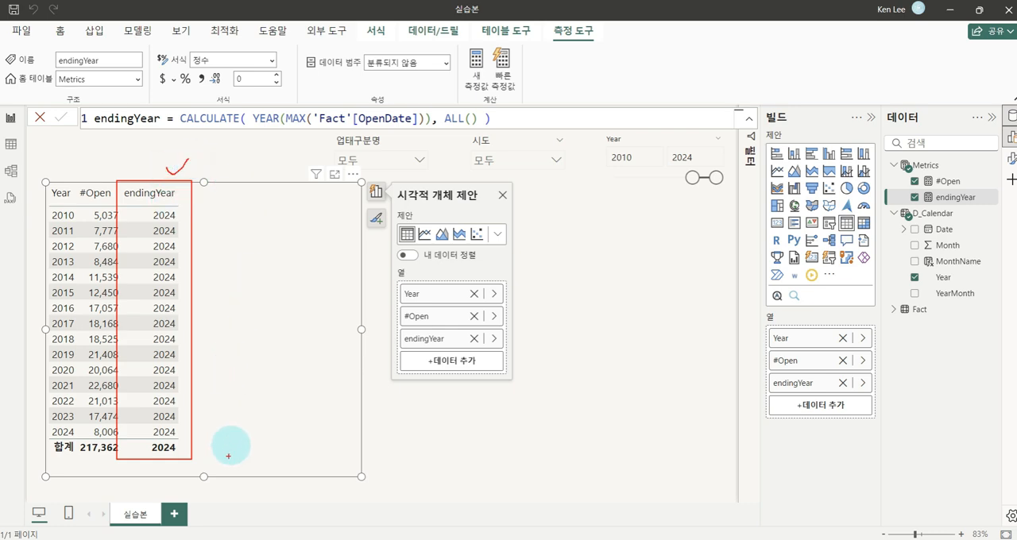
left_click_drag(230, 440, 224, 465)
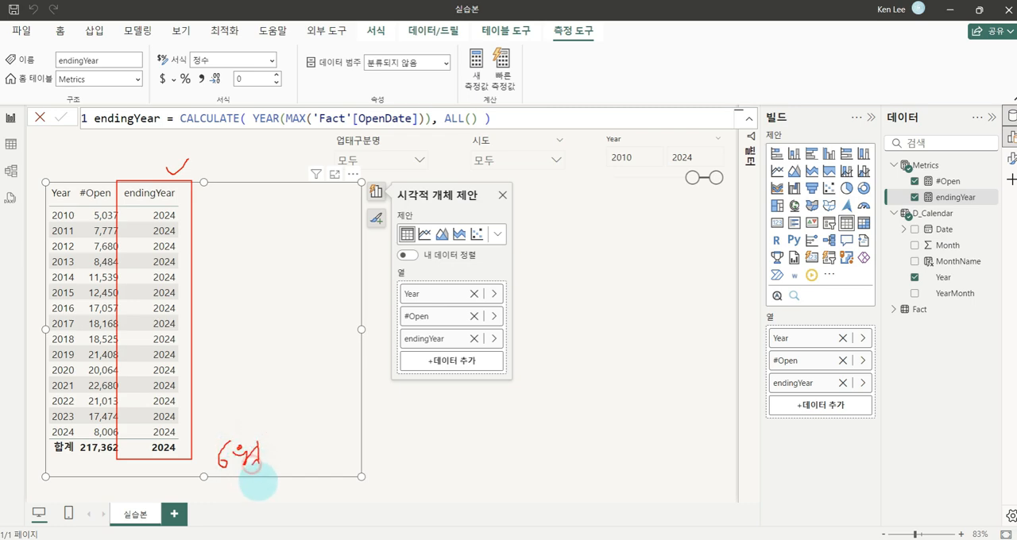
left_click_drag(258, 481, 269, 472)
key("Escape")
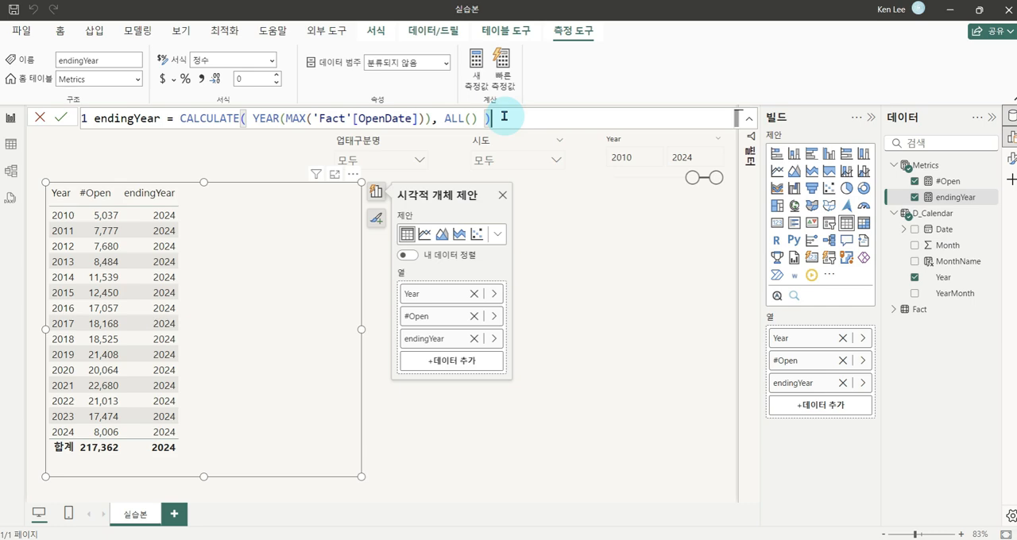
Copy the whole endingYear formula into a new measure in the Metrics table
key("ctrl+a")
key("ctrl+c")
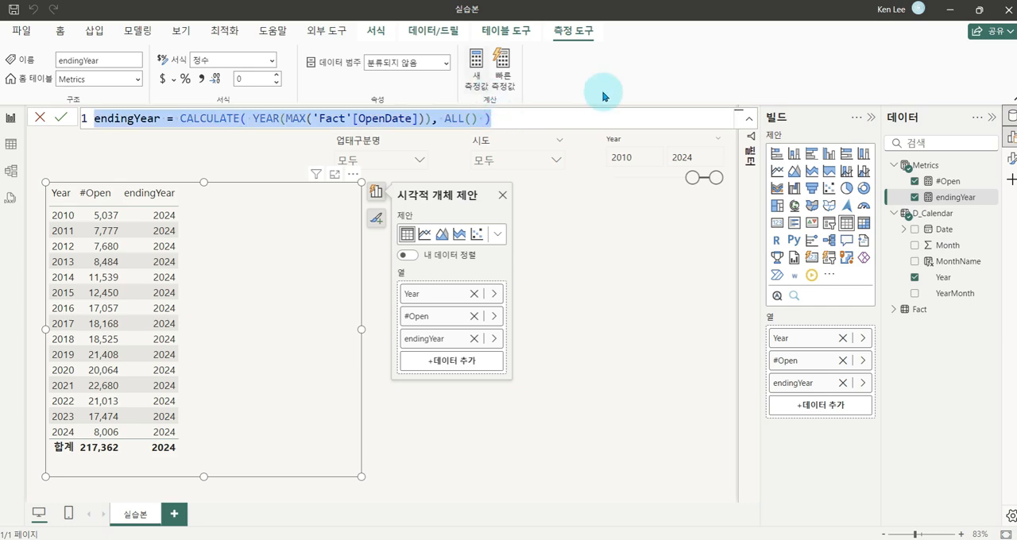
right_click(926, 165)
left_click(871, 185)
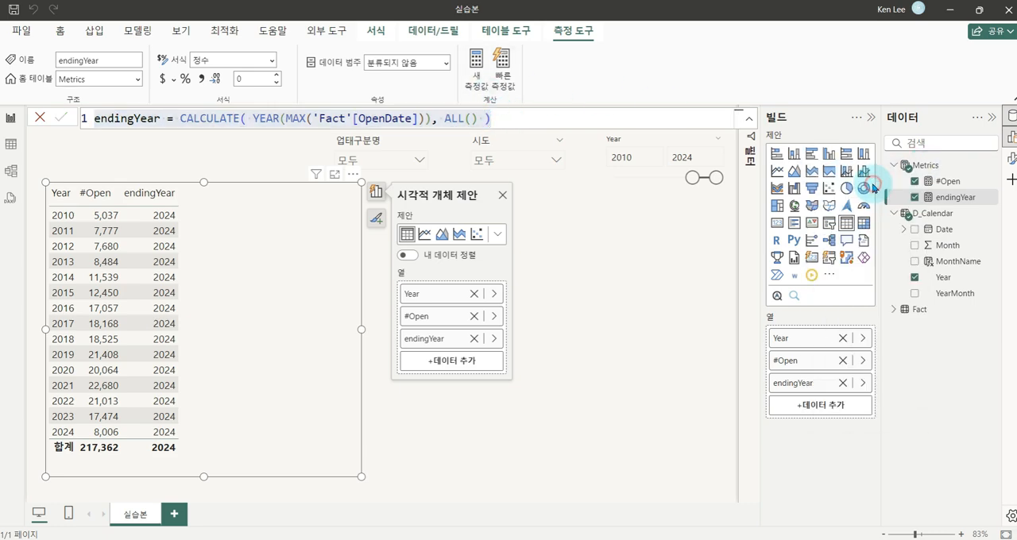
key("ctrl+a")
key("ctrl+v")
Rename the copied measure endingMonth and replace its YEAR function with MONTH
left_click(159, 119)
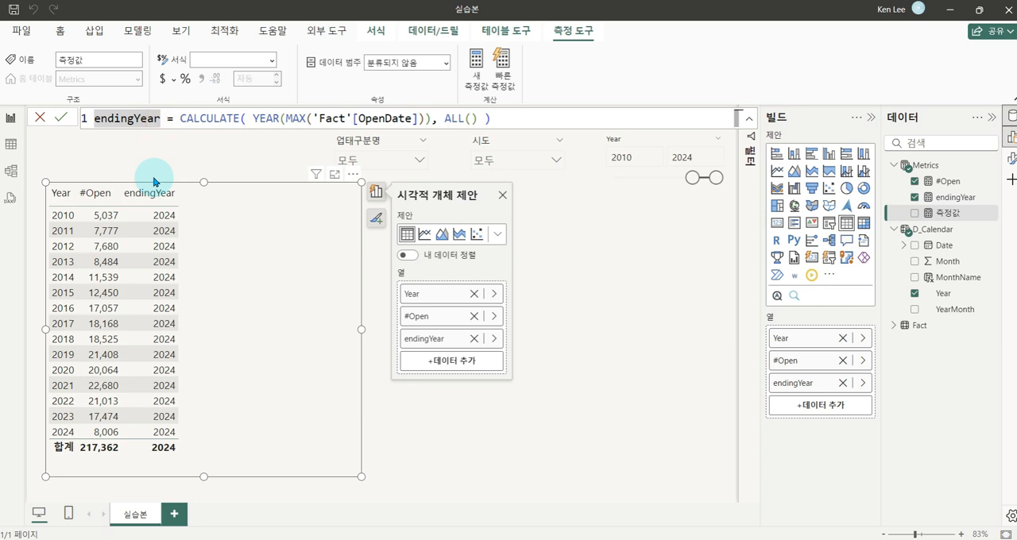
key("BackSpace")
key("BackSpace")
key("BackSpace")
key("BackSpace")
type("Month")
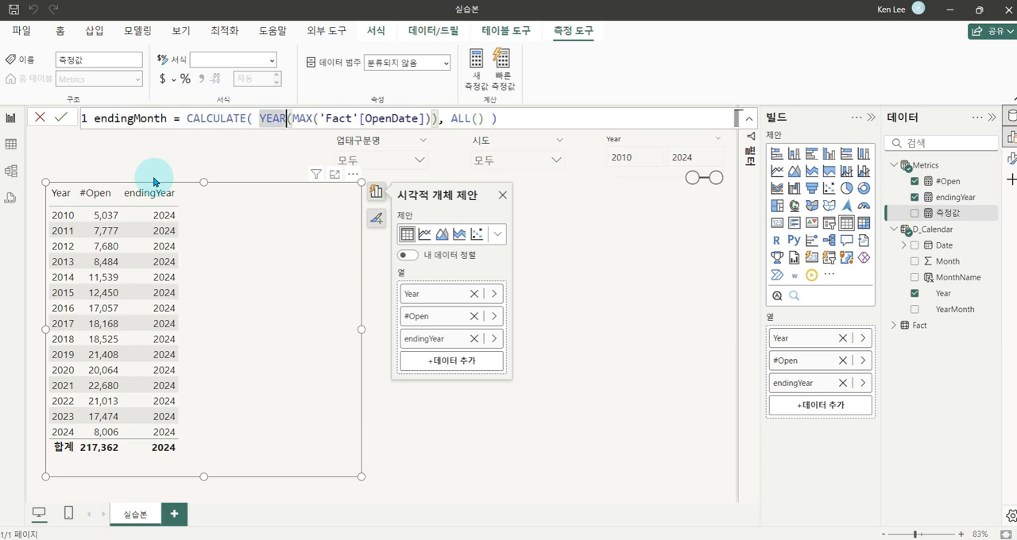
key("BackSpace")
type("MONTH")
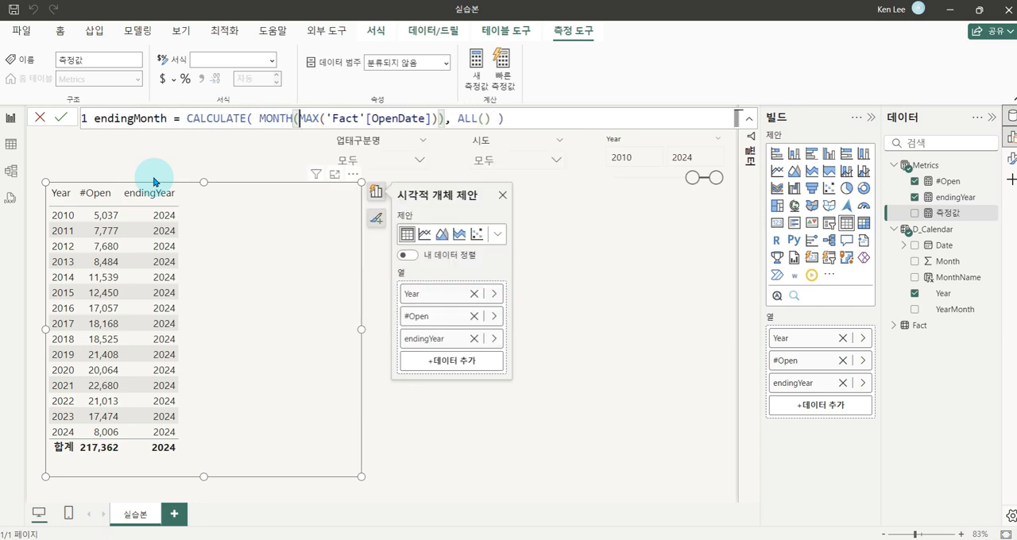
left_click(154, 181)
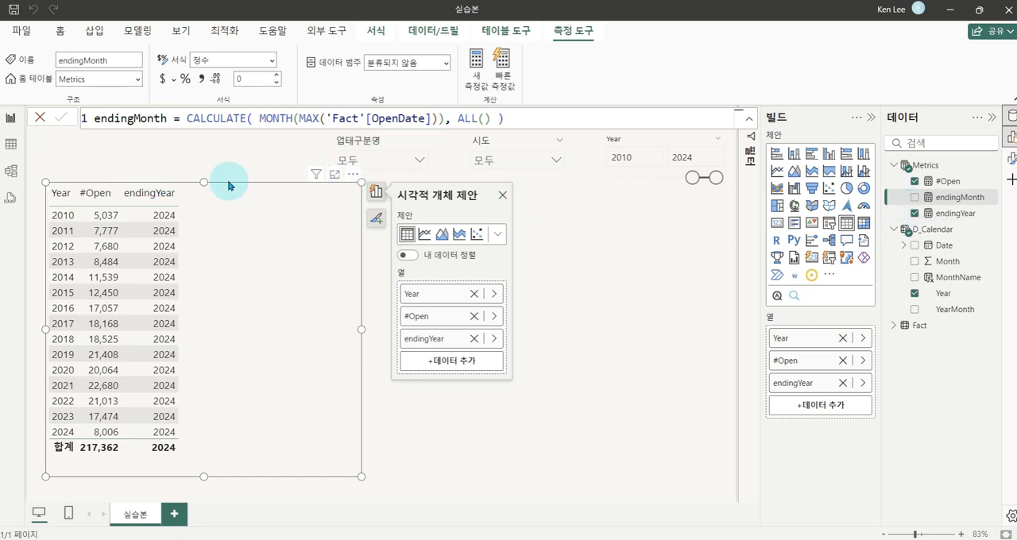
Add the endingMonth measure to the table visual, then shift the visual slightly down and widen it
left_click_drag(949, 203, 258, 301)
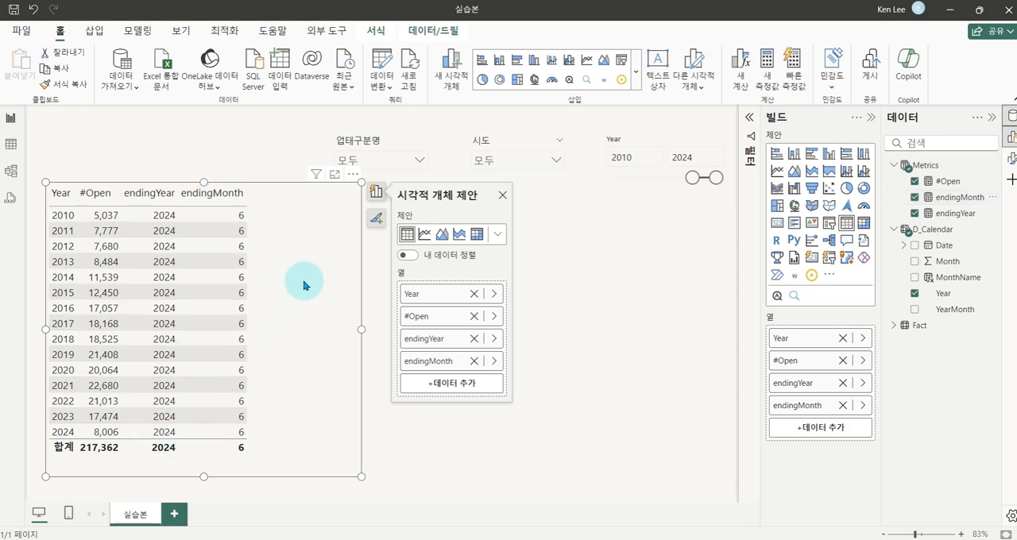
mouse_move(302, 285)
left_mouse_down()
mouse_move(297, 309)
mouse_move(299, 300)
left_mouse_up()
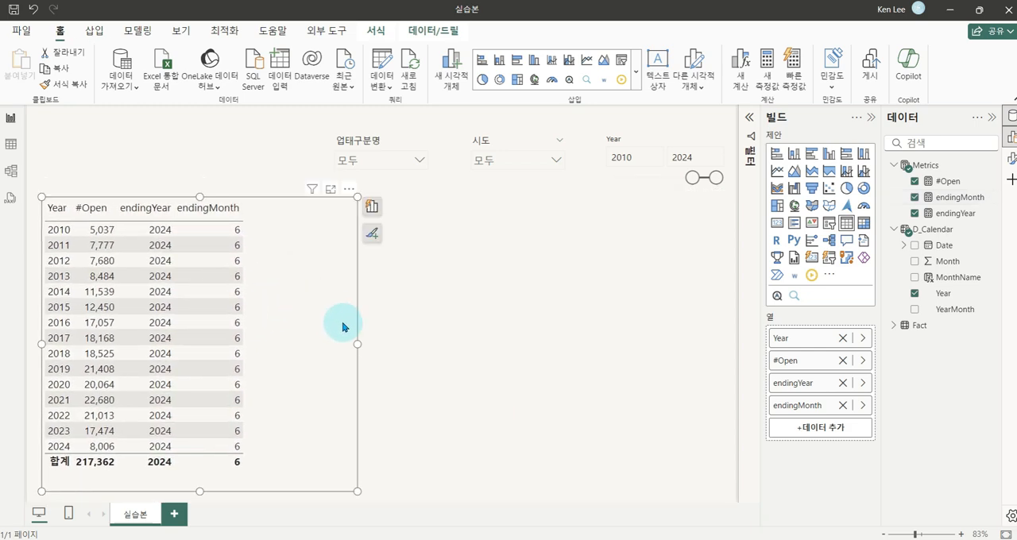
left_click_drag(358, 347, 385, 344)
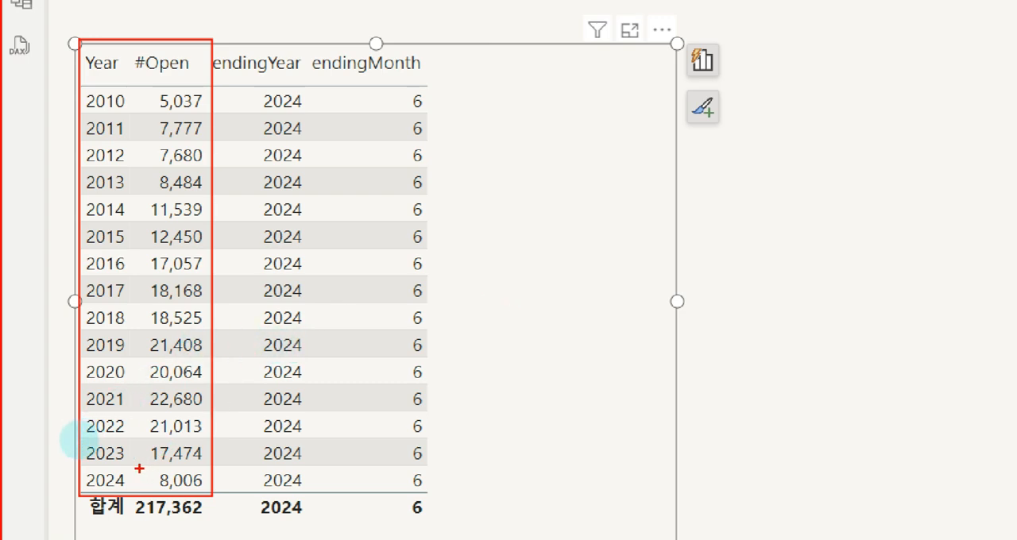
Examine the 2024 row's #Open count against its endingMonth value to work out the full-year conversion
mouse_move(139, 461)
left_mouse_down()
mouse_move(204, 472)
mouse_move(215, 496)
mouse_move(149, 487)
mouse_move(211, 460)
left_mouse_up()
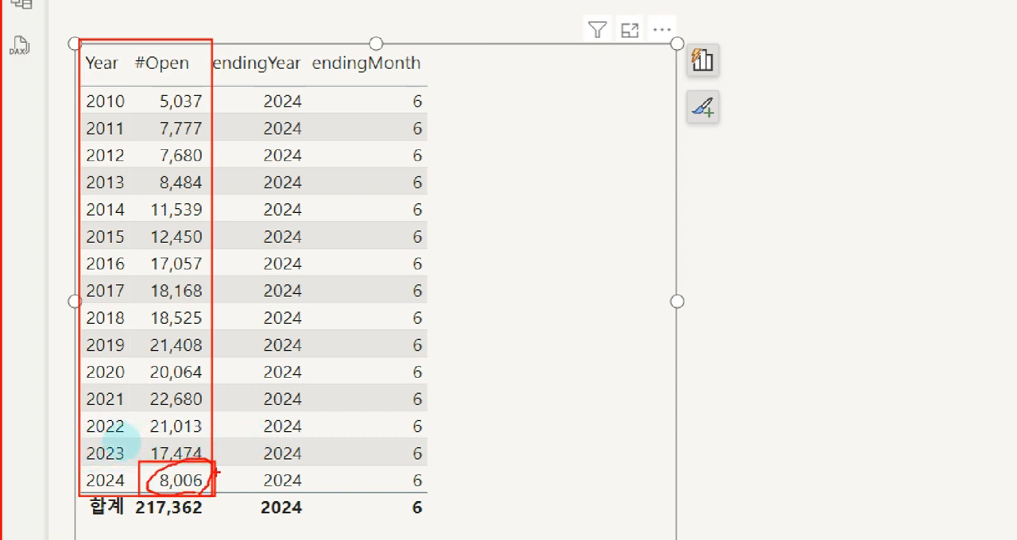
mouse_move(215, 476)
left_mouse_down()
mouse_move(476, 413)
mouse_move(462, 447)
left_mouse_up()
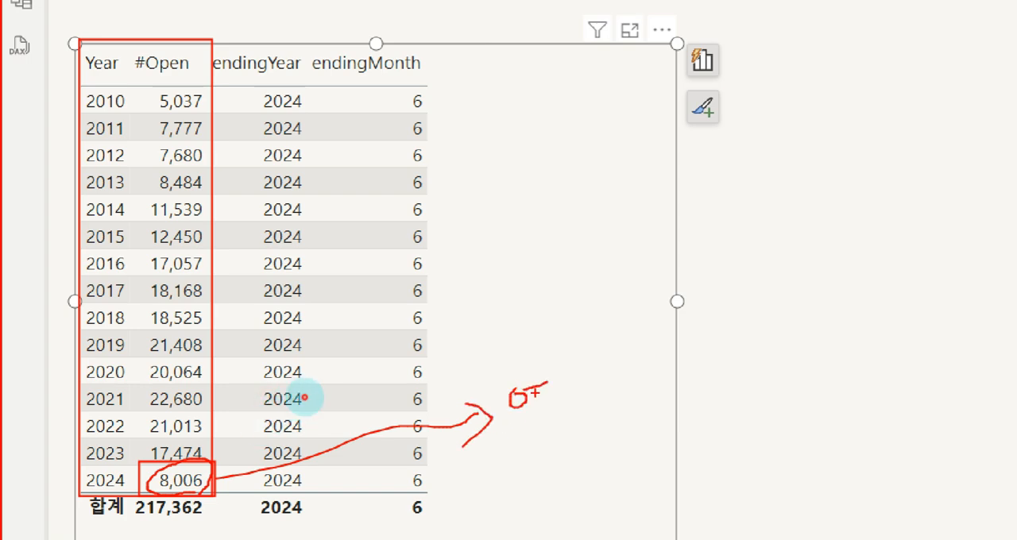
left_click_drag(534, 393, 548, 389)
mouse_move(548, 379)
left_mouse_down()
mouse_move(547, 415)
mouse_move(565, 417)
left_mouse_up()
mouse_move(568, 354)
left_mouse_down()
mouse_move(585, 373)
mouse_move(566, 381)
mouse_move(584, 388)
left_mouse_up()
mouse_move(569, 422)
left_mouse_down()
mouse_move(595, 402)
mouse_move(605, 408)
mouse_move(612, 386)
left_mouse_up()
left_click_drag(594, 396, 594, 404)
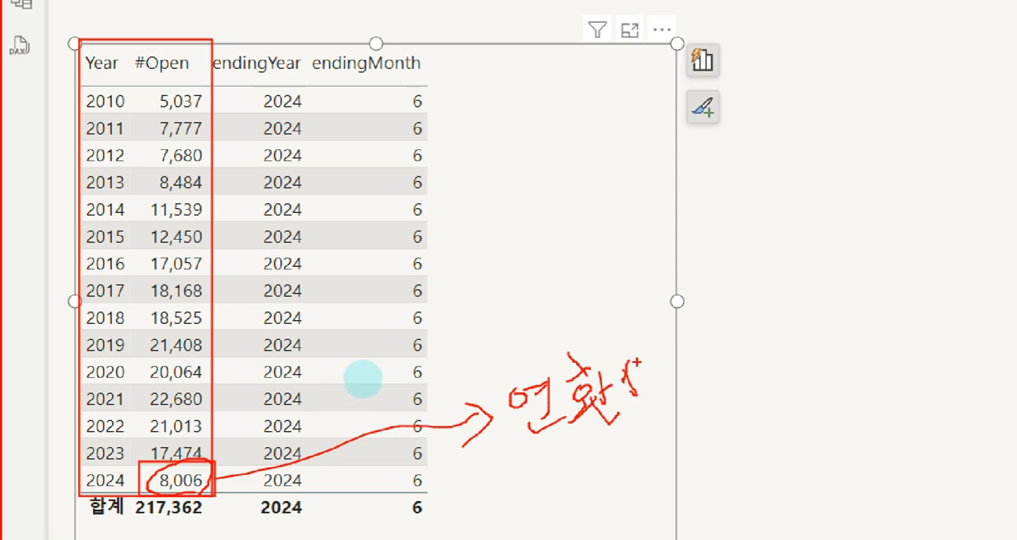
left_click_drag(637, 363, 644, 397)
mouse_move(641, 385)
left_mouse_down()
mouse_move(655, 380)
mouse_move(654, 401)
left_mouse_up()
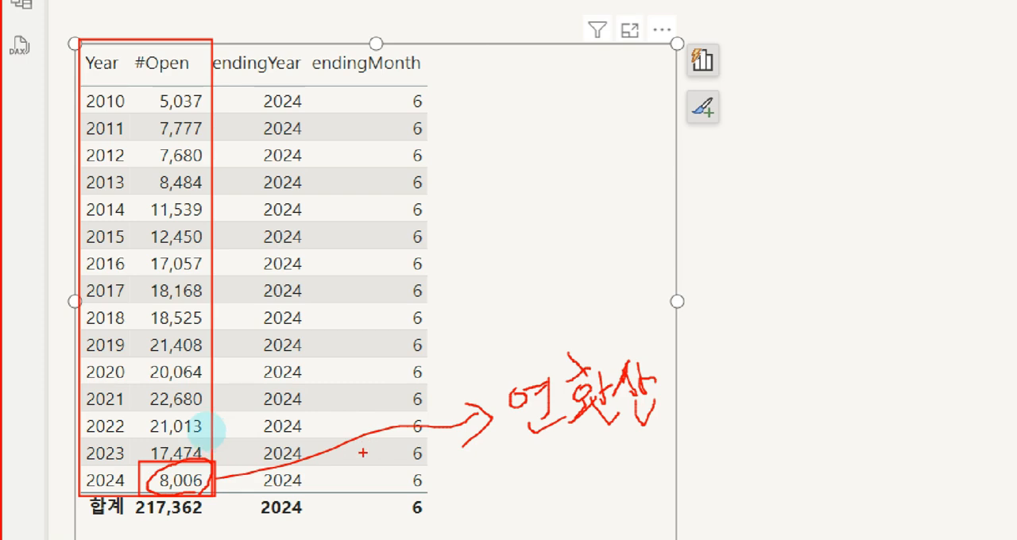
key("e")
mouse_move(143, 465)
left_mouse_down()
mouse_move(220, 495)
mouse_move(401, 482)
mouse_move(435, 467)
mouse_move(433, 499)
mouse_move(417, 508)
left_mouse_up()
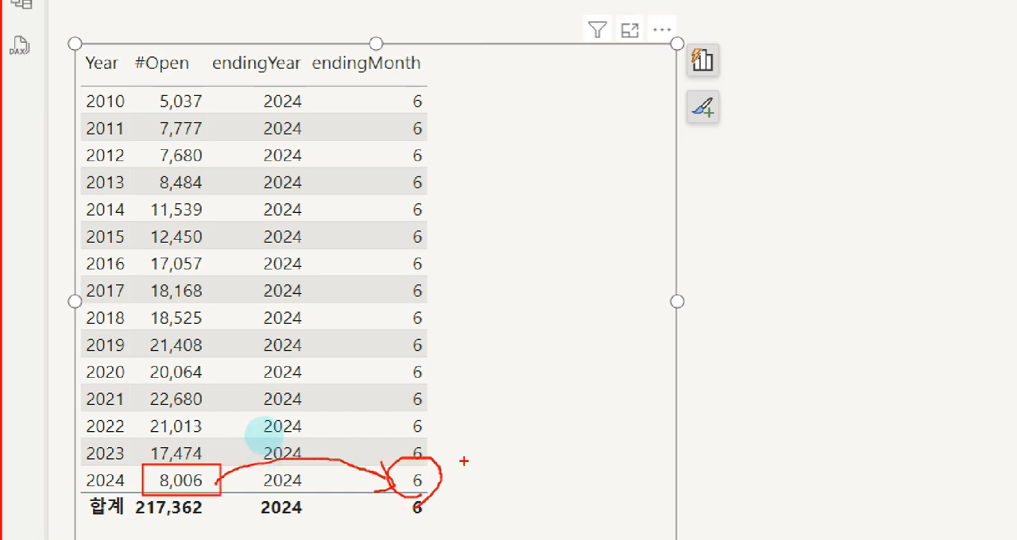
Examine the #Open and endingMonth values of 2010–2023 against the 2024 row to see which years need 12 as the month count
mouse_move(498, 430)
left_mouse_down()
mouse_move(481, 471)
mouse_move(520, 464)
left_mouse_up()
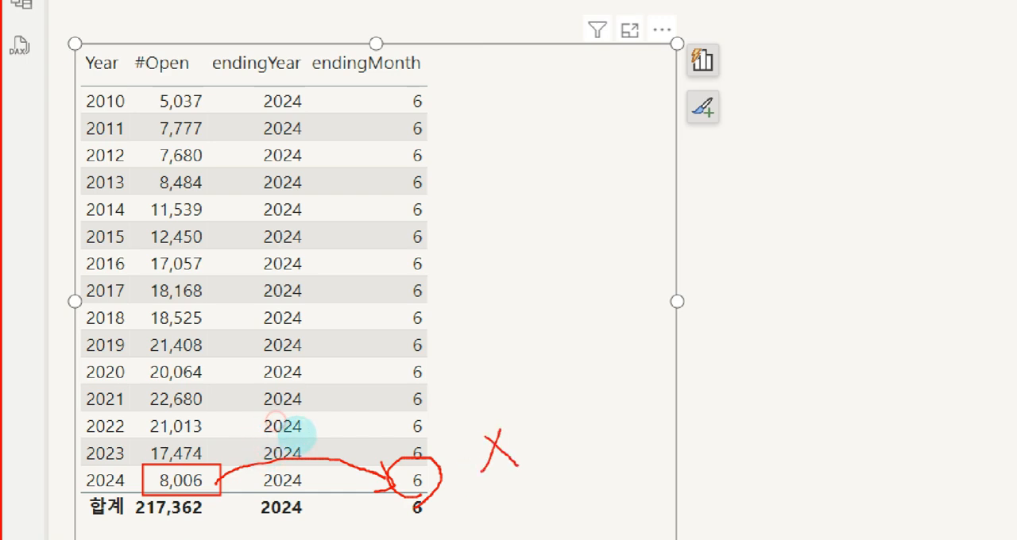
left_click_drag(544, 421, 546, 478)
mouse_move(564, 437)
left_mouse_down()
mouse_move(575, 427)
mouse_move(594, 472)
left_mouse_up()
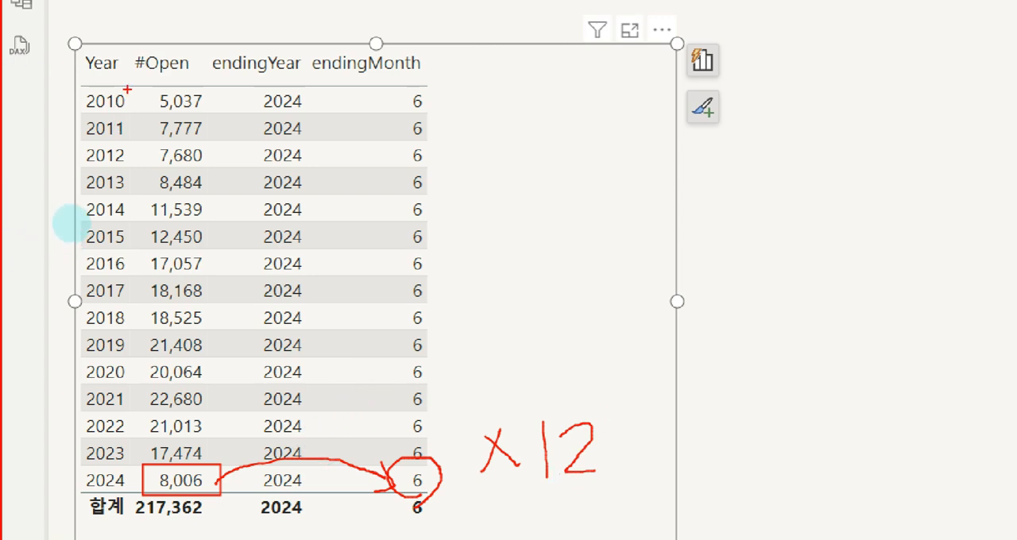
mouse_move(138, 82)
left_mouse_down()
mouse_move(177, 141)
mouse_move(245, 390)
mouse_move(219, 450)
left_mouse_up()
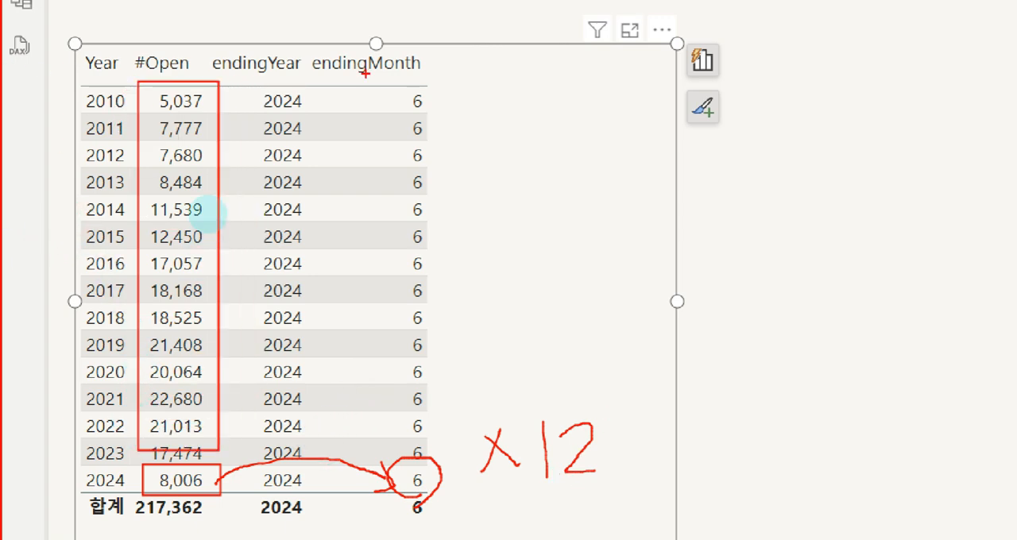
mouse_move(340, 83)
left_mouse_down()
mouse_move(433, 381)
mouse_move(433, 443)
left_mouse_up()
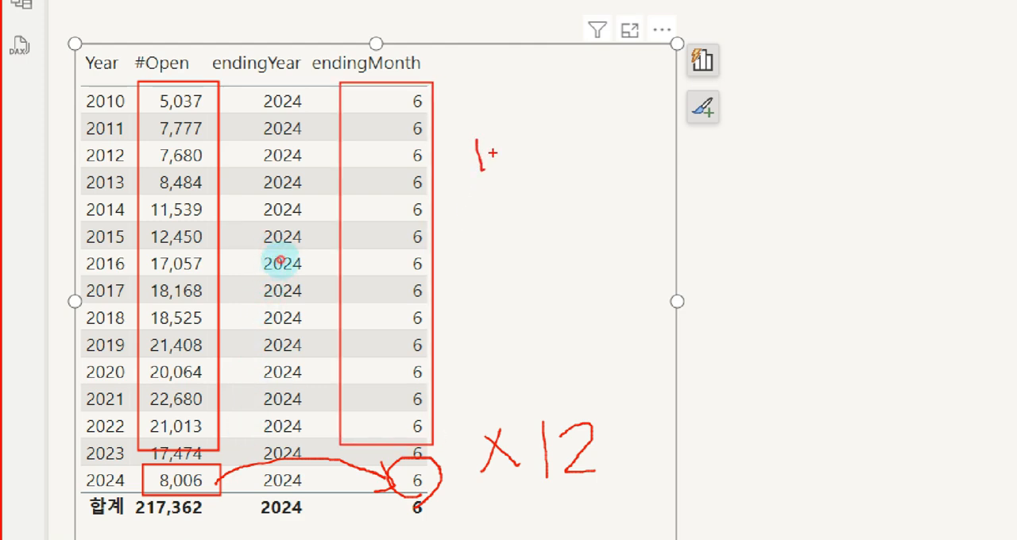
mouse_move(491, 144)
left_mouse_down()
mouse_move(498, 170)
mouse_move(527, 170)
left_mouse_up()
left_click_drag(465, 127, 441, 190)
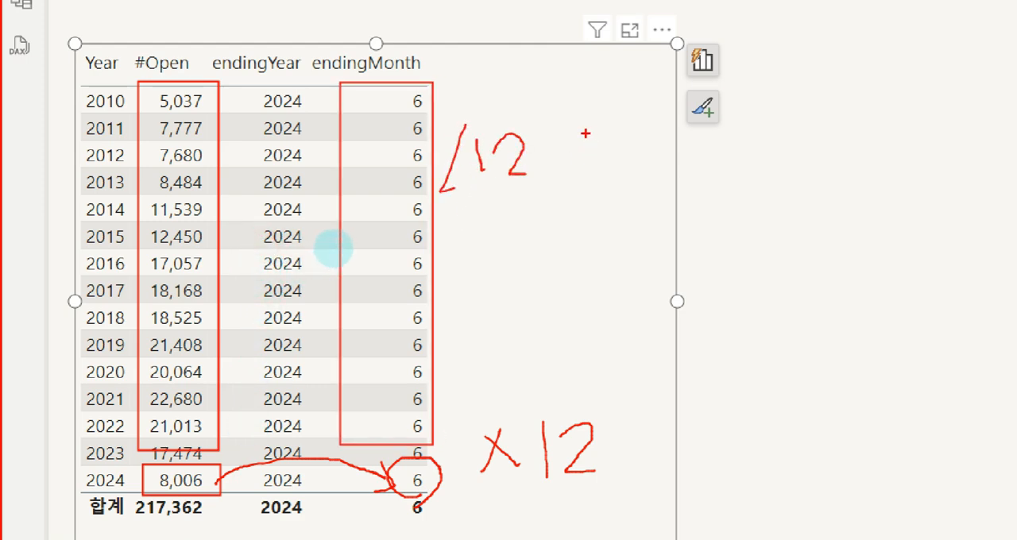
mouse_move(556, 140)
left_mouse_down()
mouse_move(585, 159)
mouse_move(554, 163)
left_mouse_up()
mouse_move(618, 127)
left_mouse_down()
mouse_move(623, 187)
mouse_move(660, 175)
left_mouse_up()
key("e")
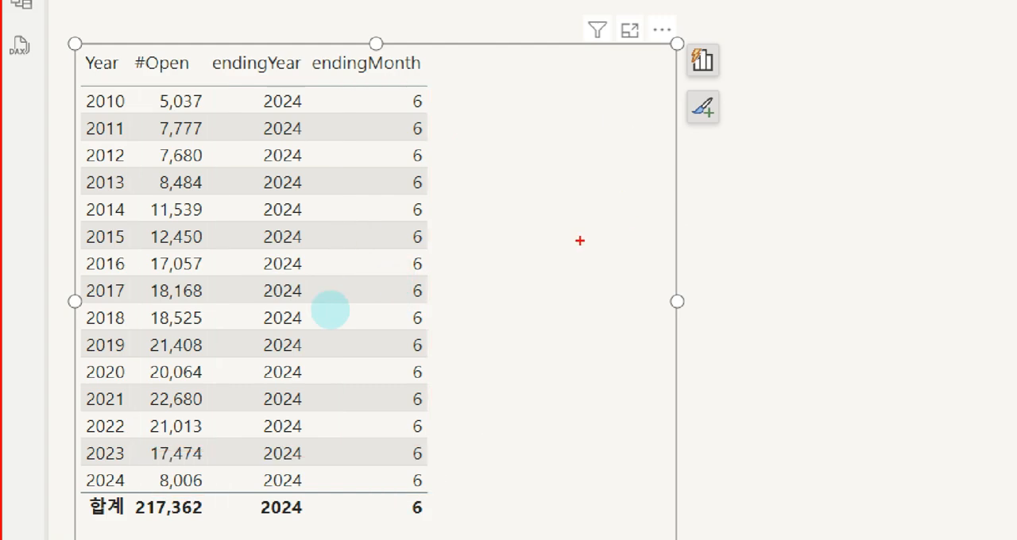
key("Escape")
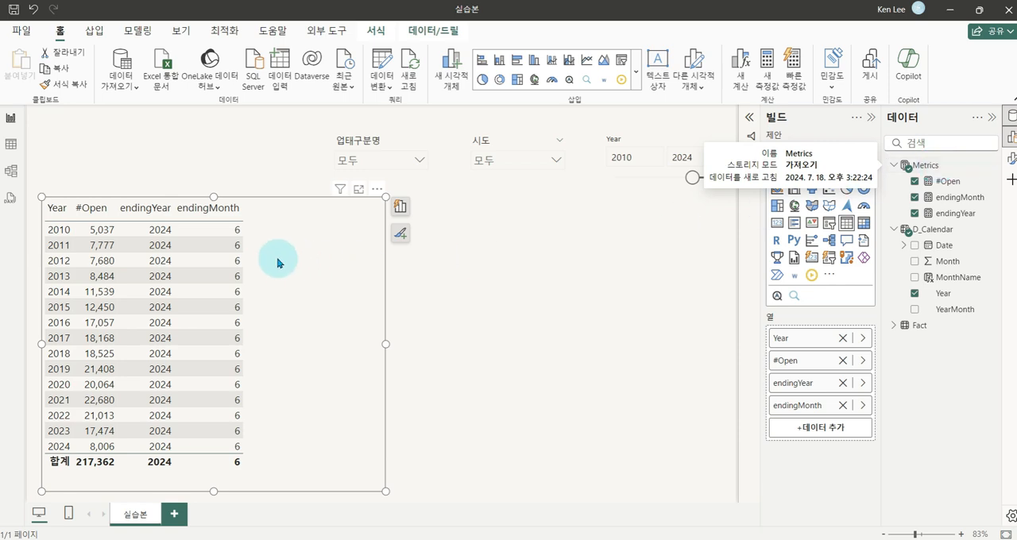
Compare the earlier years with the 2024 row to plan a column of months per year beside endingMonth
mouse_move(241, 197)
left_mouse_down()
mouse_move(284, 282)
mouse_move(321, 471)
left_mouse_up()
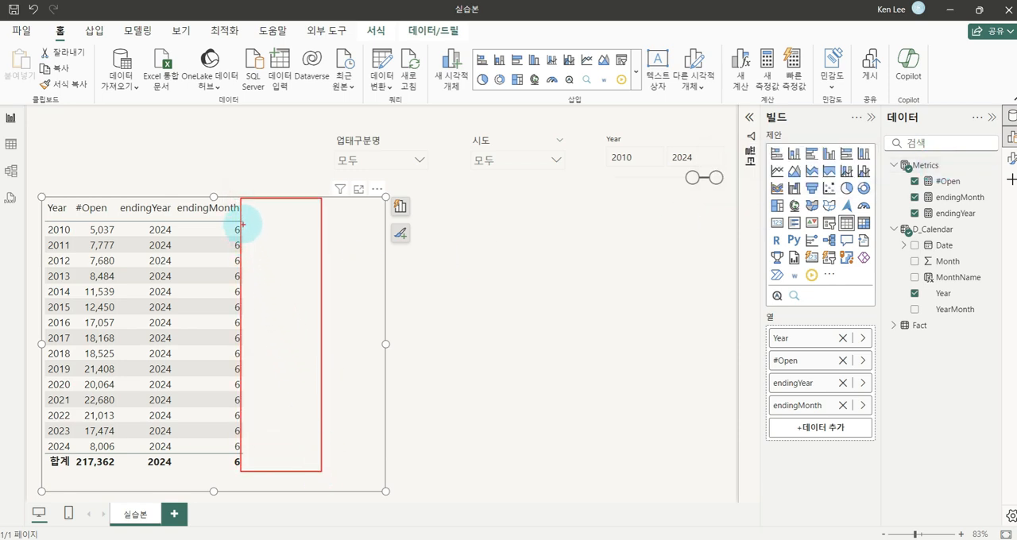
left_click_drag(241, 220, 318, 220)
mouse_move(106, 240)
left_mouse_down()
mouse_move(64, 227)
mouse_move(82, 270)
left_mouse_up()
left_click_drag(275, 230, 279, 244)
mouse_move(284, 232)
left_mouse_down()
mouse_move(297, 242)
mouse_move(283, 269)
left_mouse_up()
left_click_drag(290, 252, 312, 280)
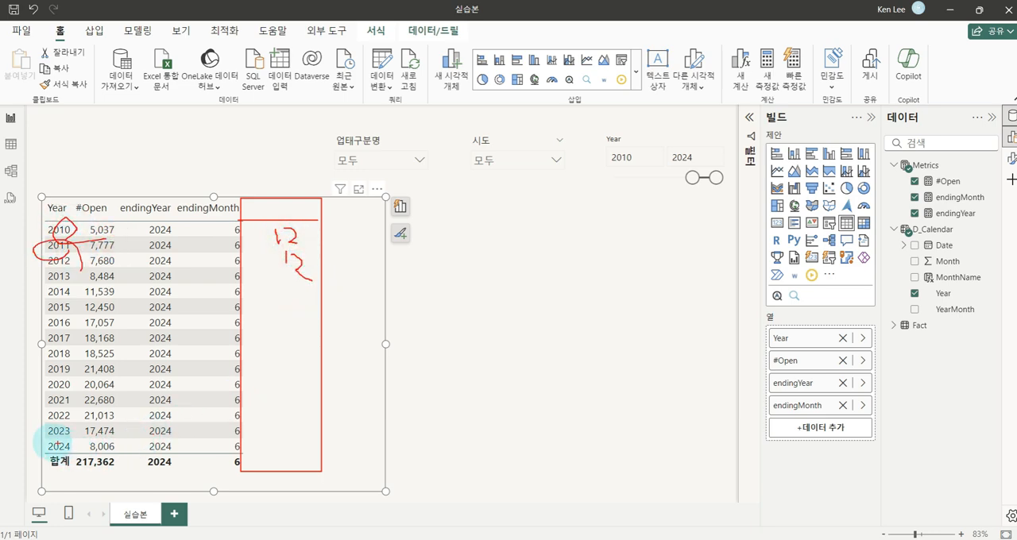
left_click_drag(38, 438, 242, 459)
left_click_drag(287, 433, 281, 445)
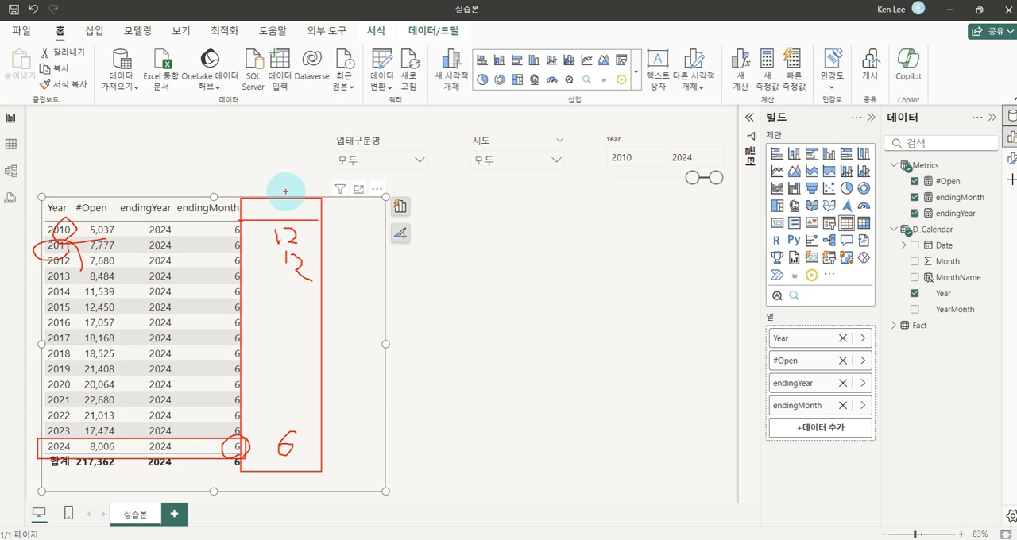
key("Escape")
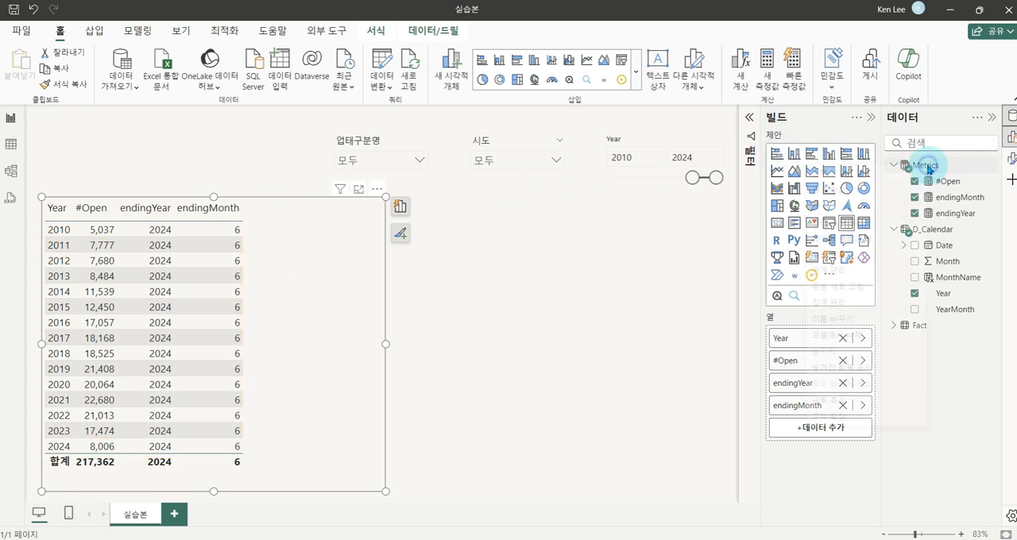
Create a new measure named #Month in the Metrics table and begin its formula with an IF function
right_click(925, 165)
left_click(862, 193)
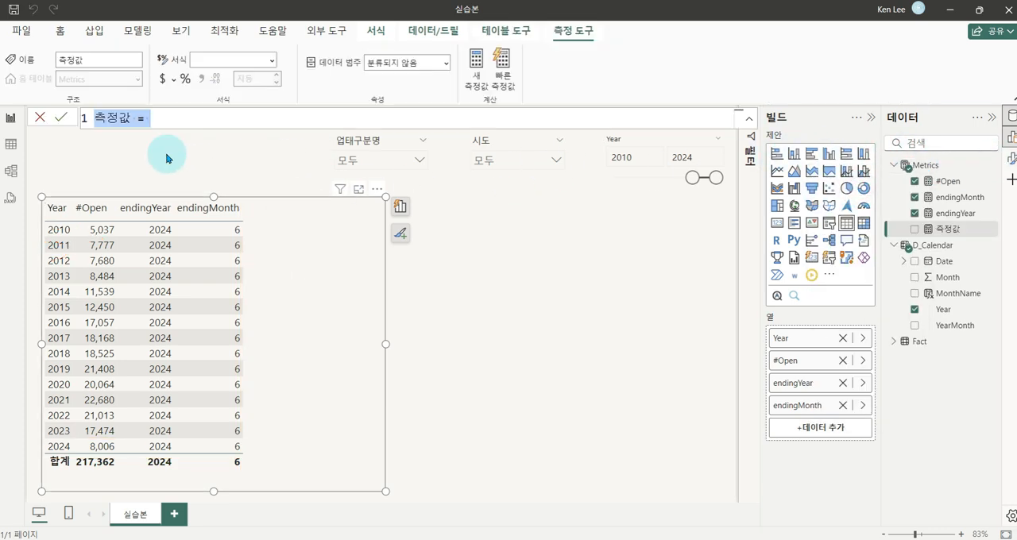
type("#m")
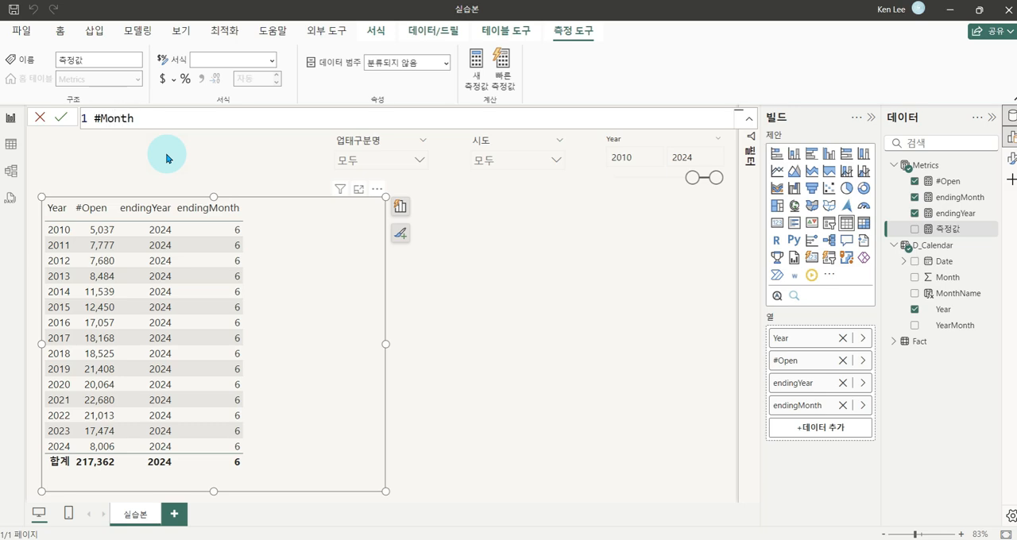
type("onth = IF(")
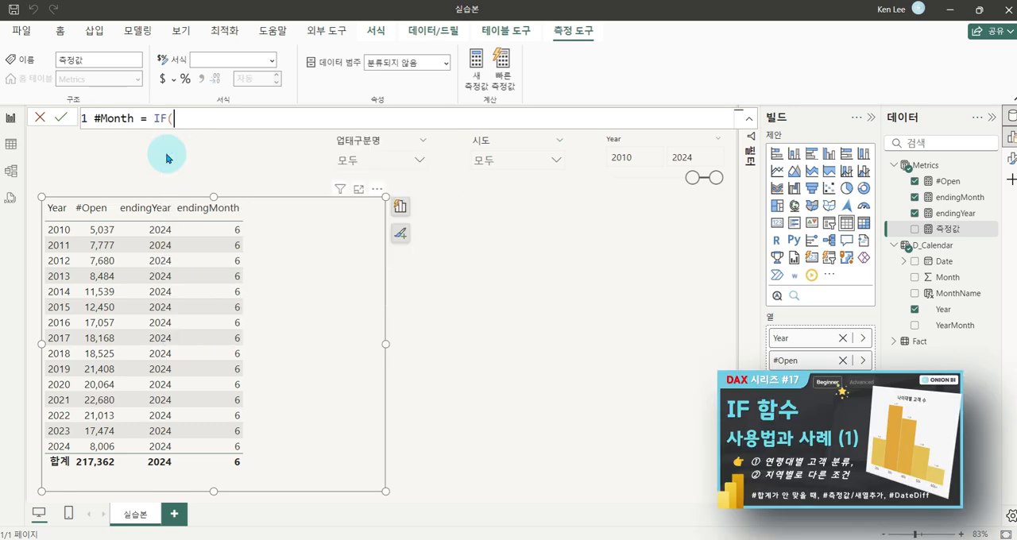
type("selec")
Set the IF condition of the #Month measure to SELECTEDVALUE(D_Calendar[Year]) = [endingYear]
key("Down")
key("Down")
key("Down")
key("Down")
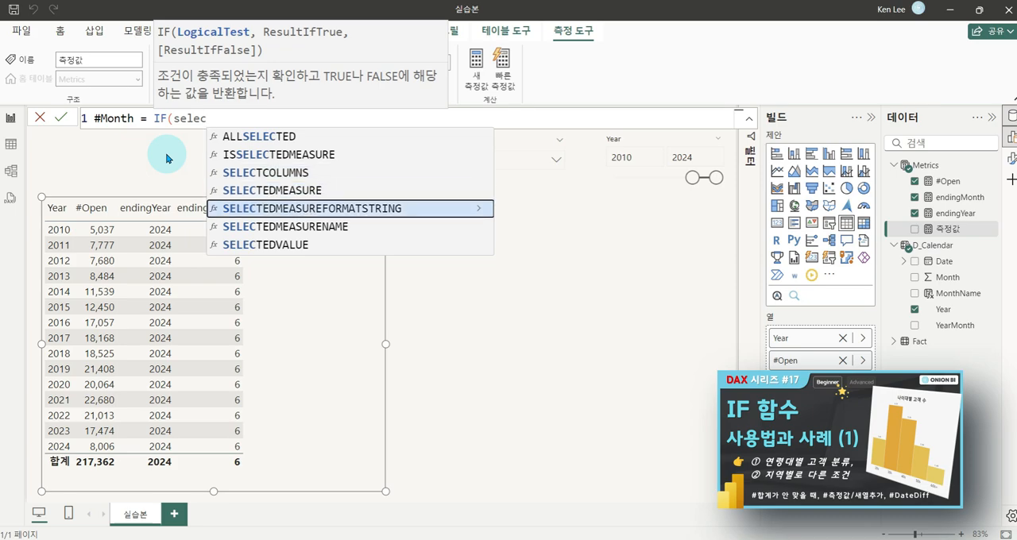
key("Tab")
type("year")
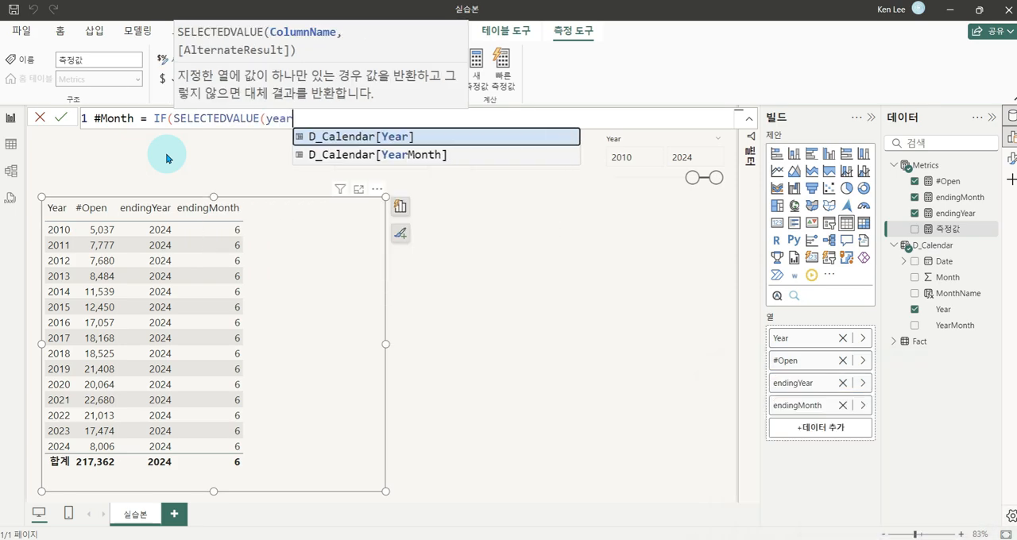
key("Tab")
type(")")
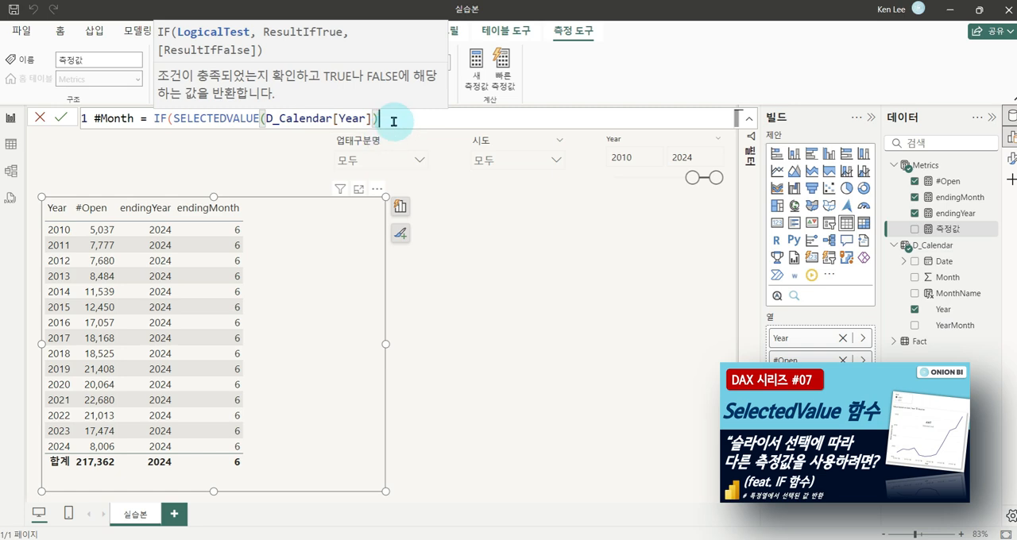
type(" = [en")
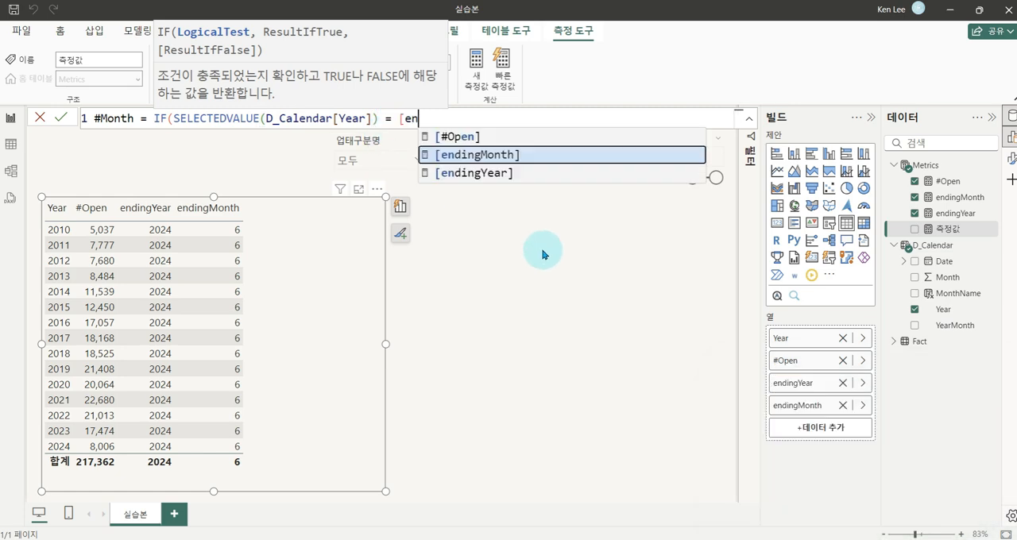
key("Down")
key("Tab")
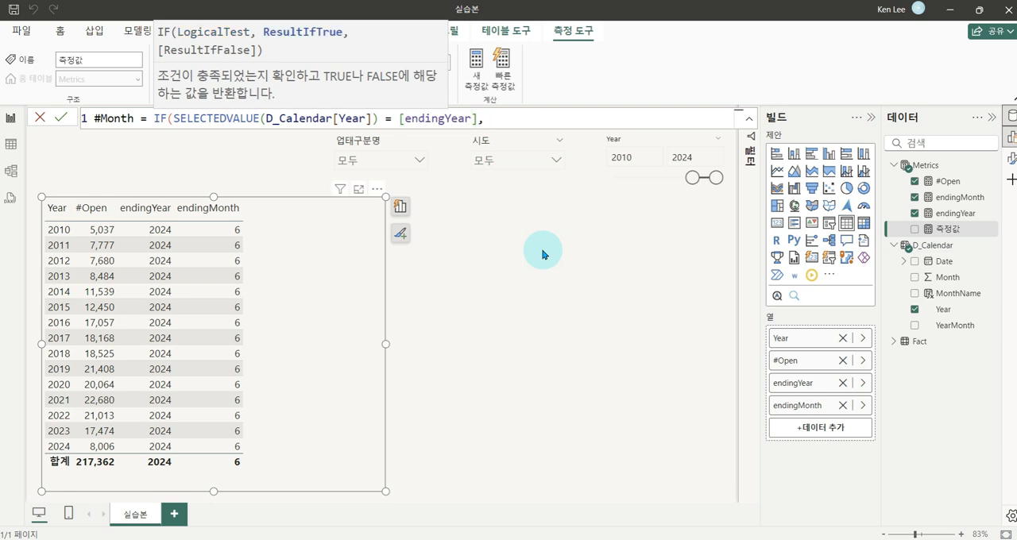
Complete the #Month formula to return [endingMonth] when the condition is true and 12 otherwise, and commit it
type("[end")
key("Tab")
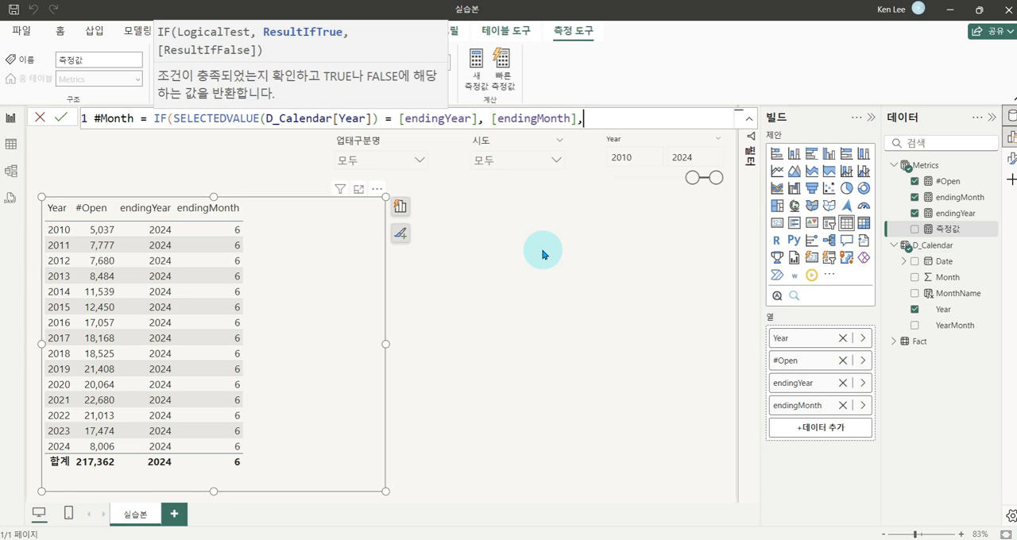
type(", 12)")
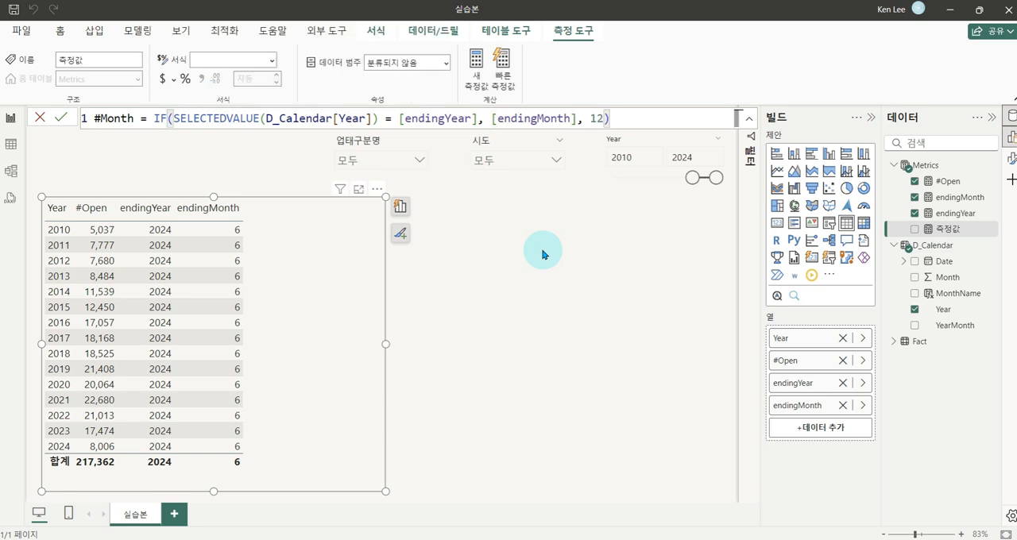
key("Return")
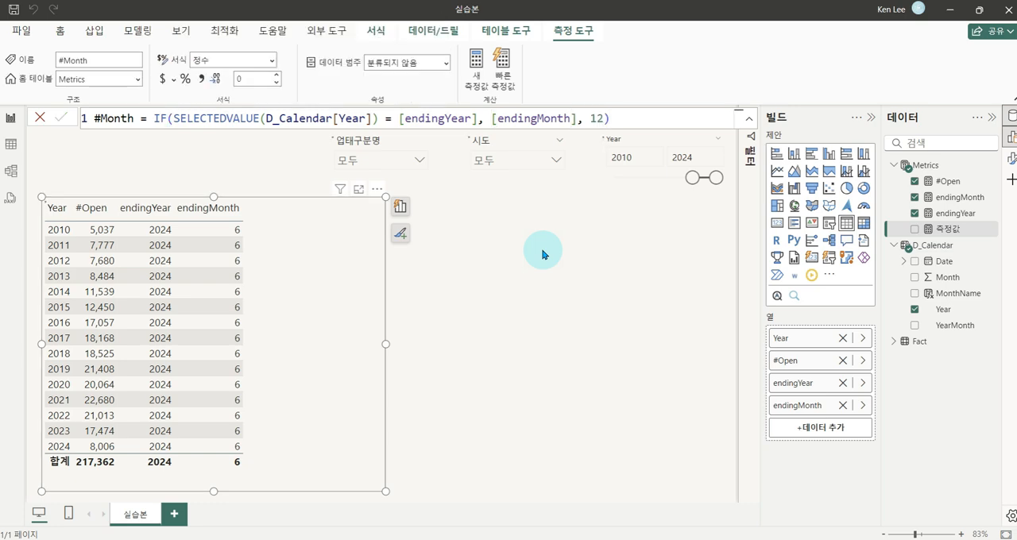
Add the #Month measure to the table visual and check its 2024 value against the 2010–2023 rows
left_click_drag(940, 186, 291, 340)
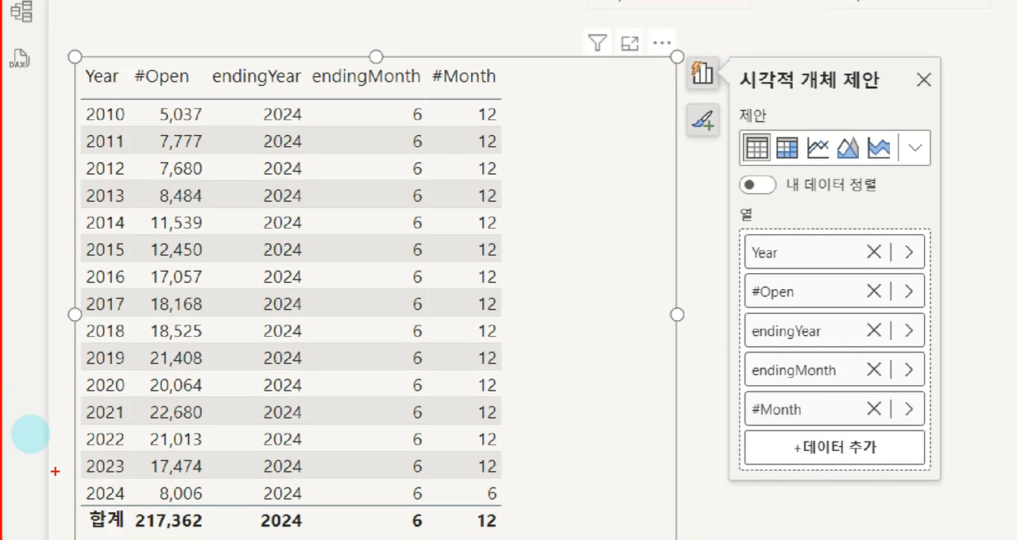
left_click_drag(30, 434, 302, 458)
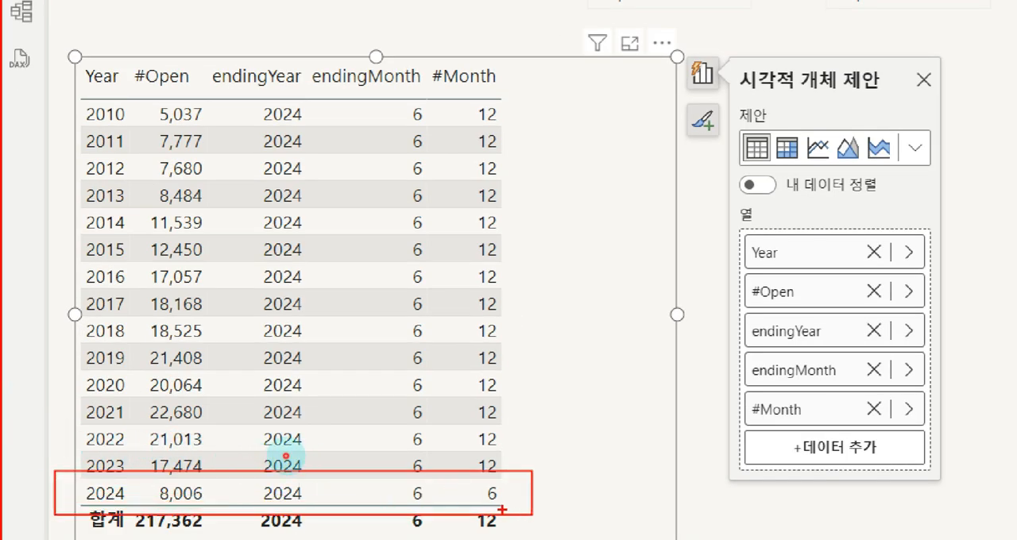
mouse_move(502, 510)
left_mouse_down()
mouse_move(478, 469)
mouse_move(502, 504)
mouse_move(493, 518)
left_mouse_up()
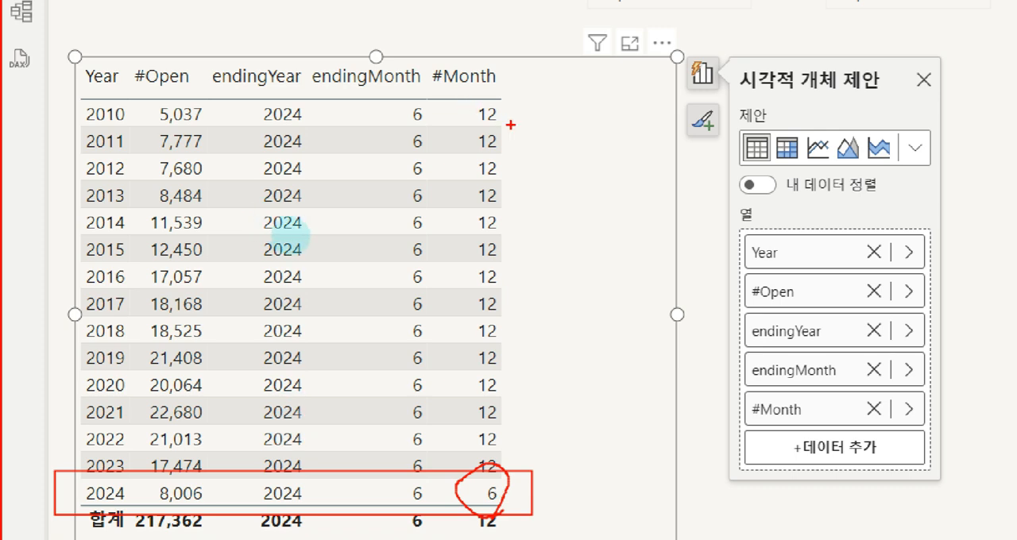
mouse_move(496, 105)
left_mouse_down()
mouse_move(524, 238)
mouse_move(516, 453)
left_mouse_up()
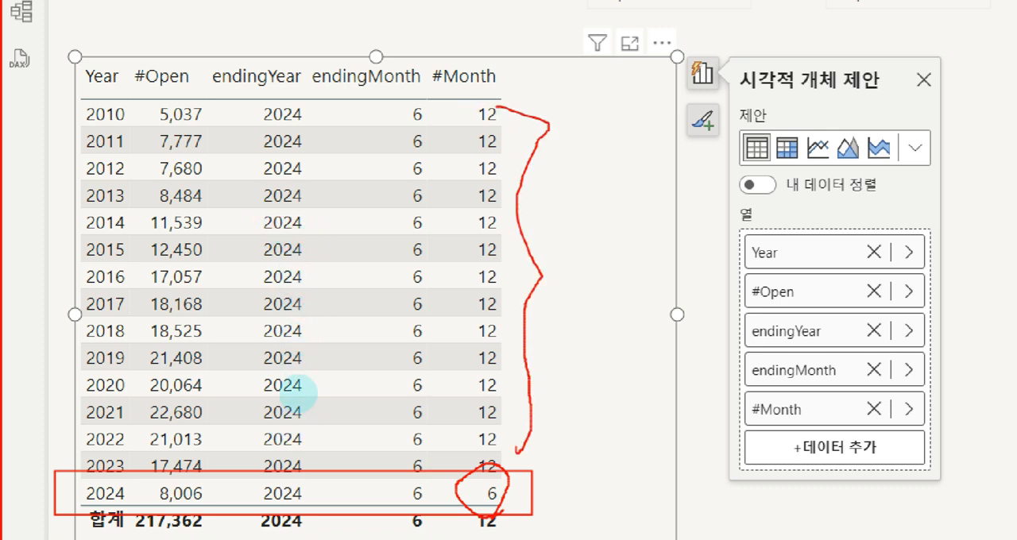
mouse_move(569, 230)
left_mouse_down()
mouse_move(570, 270)
mouse_move(624, 279)
left_mouse_up()
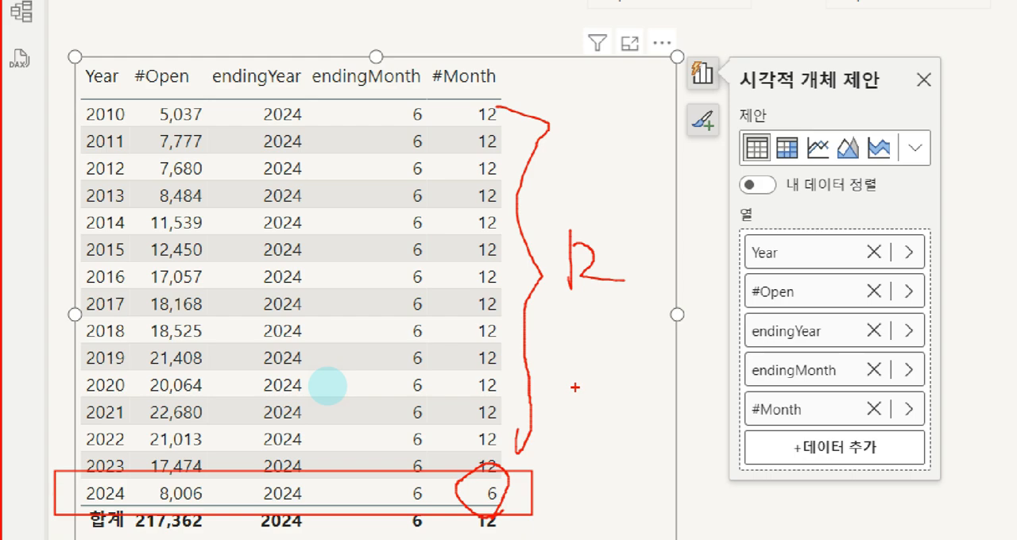
key("Escape")
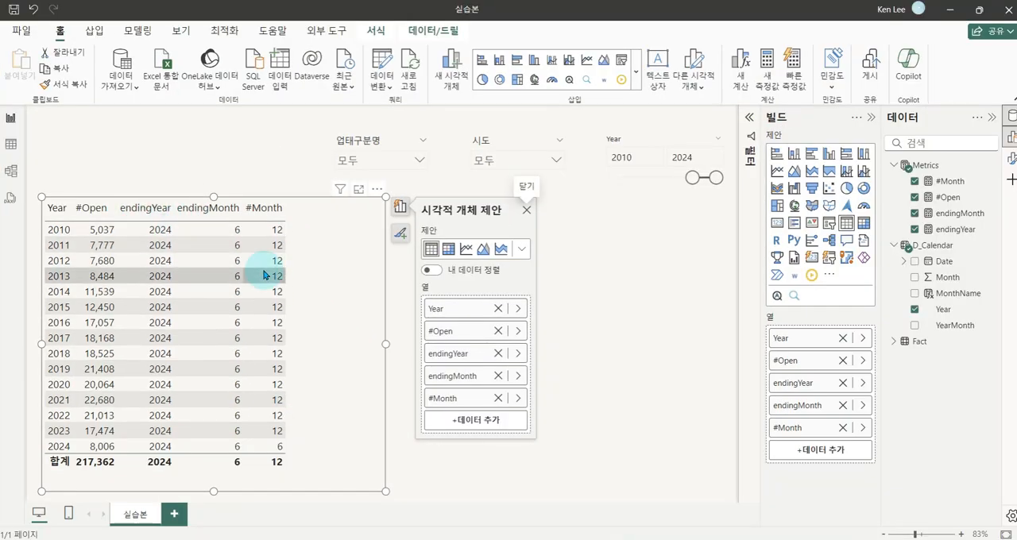
Remove endingMonth and endingYear from the table visual and narrow the visual
left_click(498, 376)
left_click(498, 353)
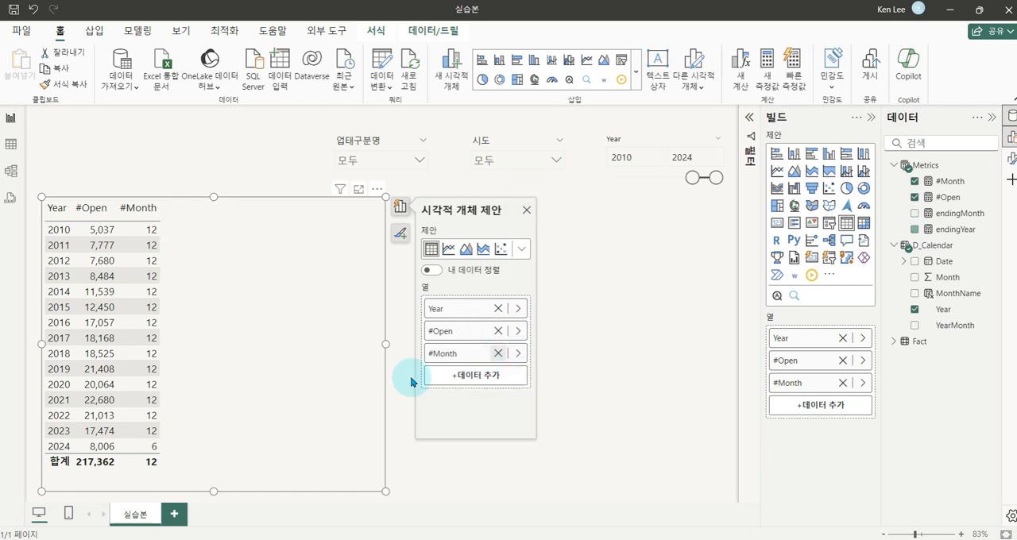
left_click_drag(386, 344, 318, 348)
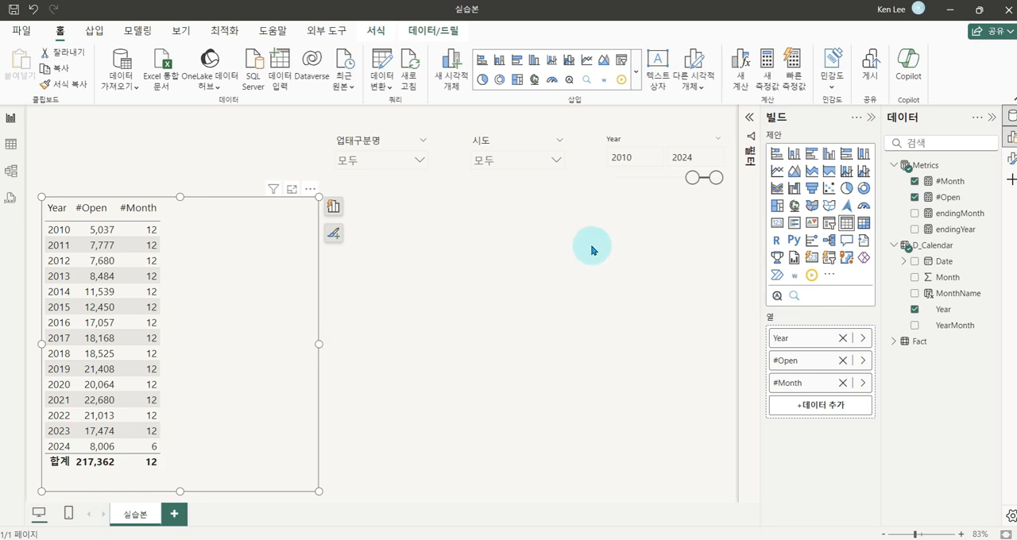
Create a measure named #Open_FCT in the Metrics table with the formula [#Open] / [#Month] * 12 and commit it
right_click(910, 164)
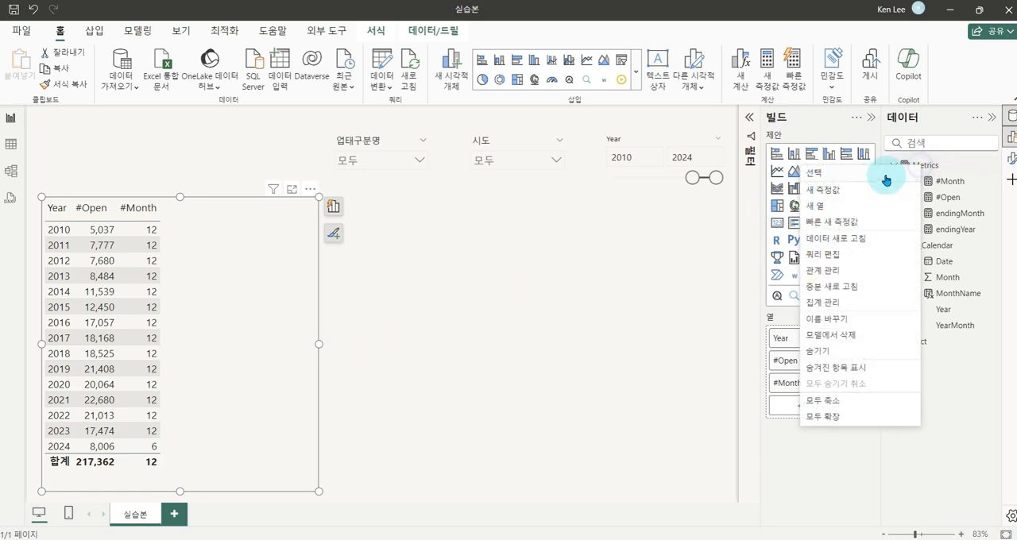
left_click(220, 142)
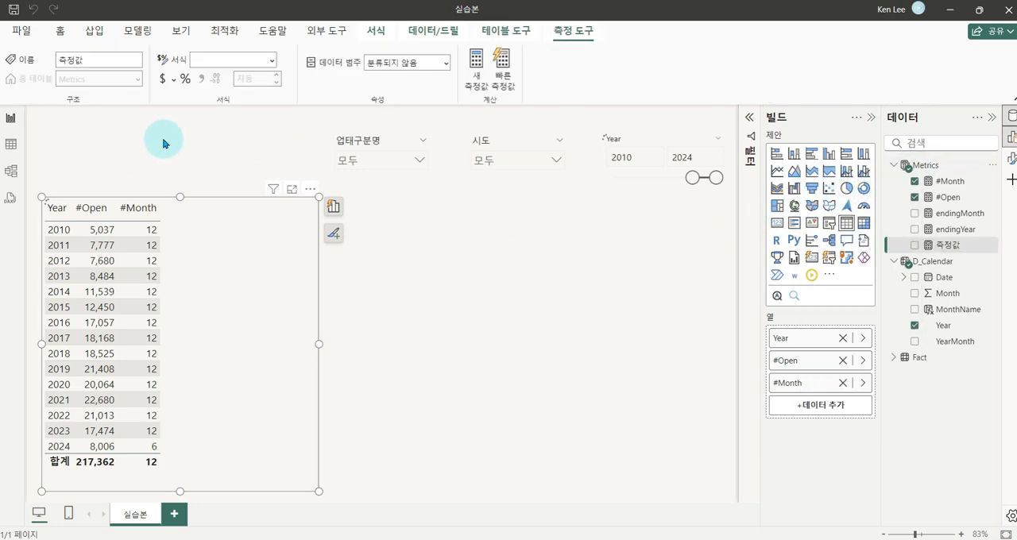
type("#Open_FCT =")
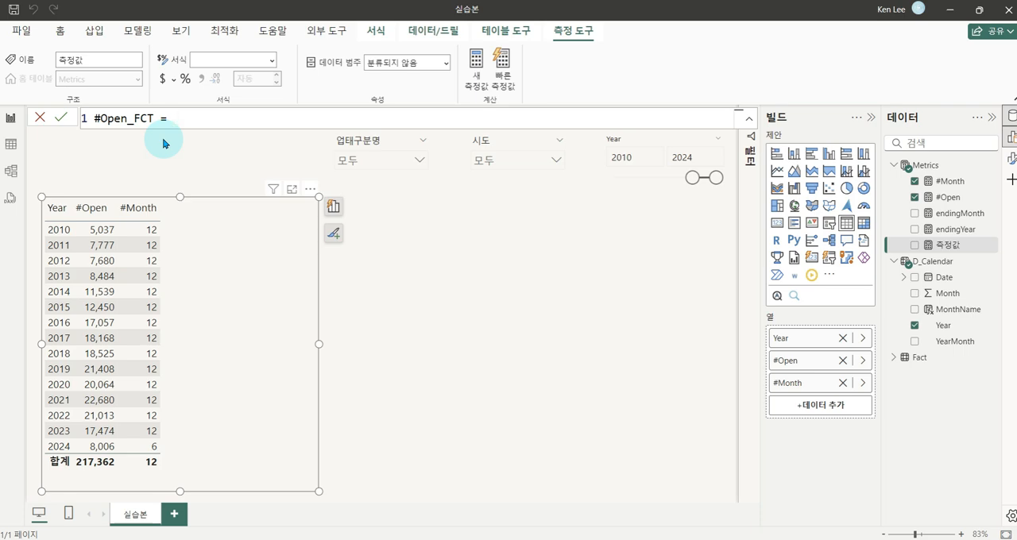
type("[")
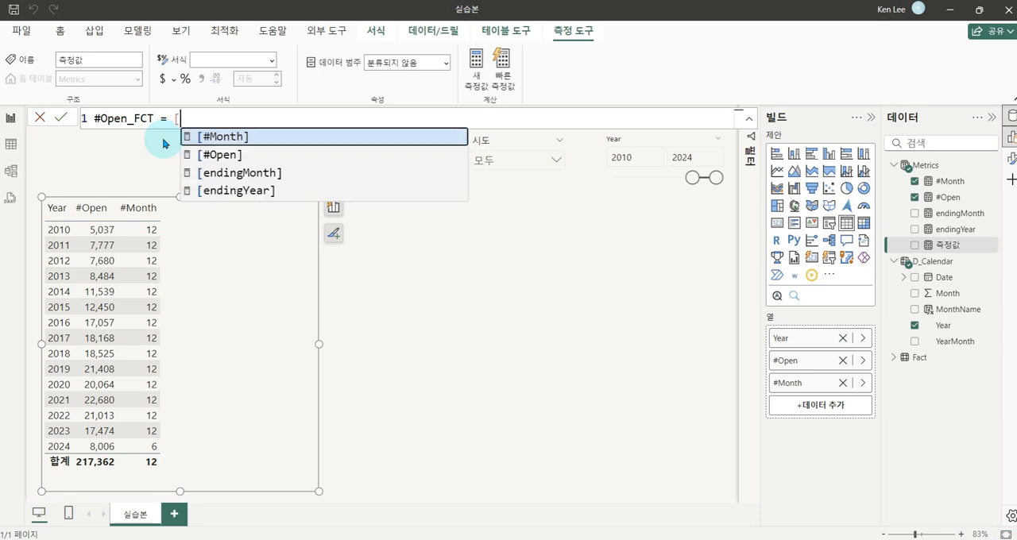
key("Down")
key("Tab")
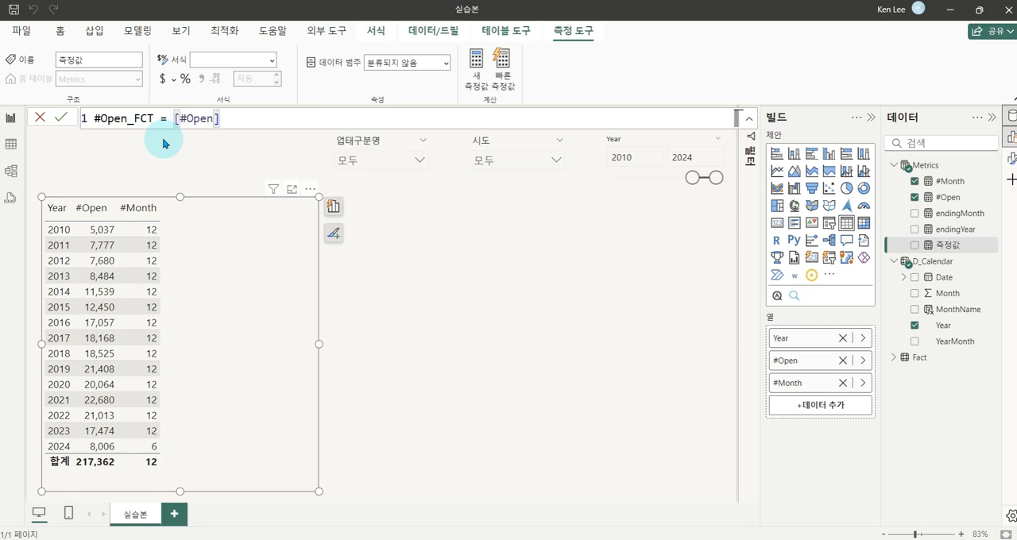
type("/ [month")
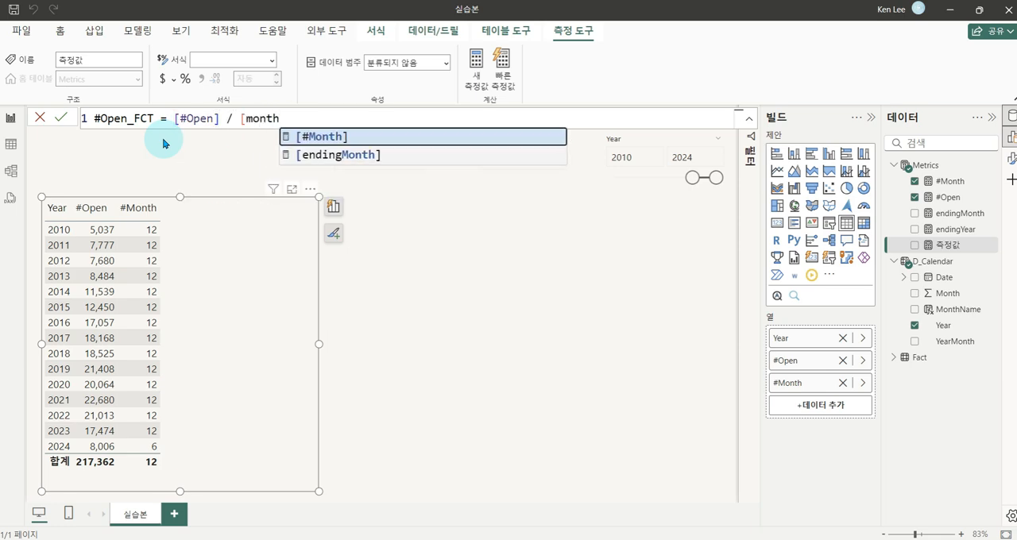
key("Tab")
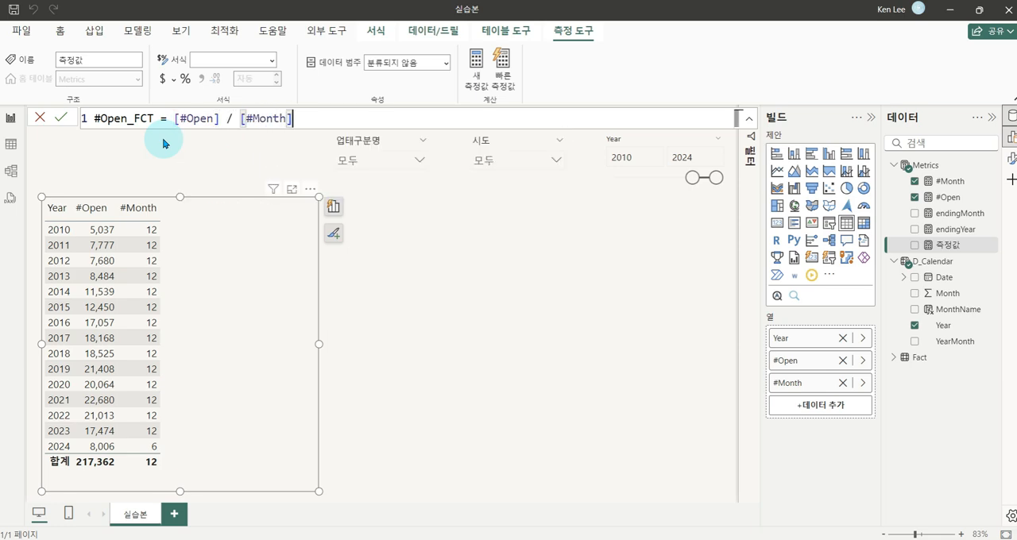
type("* 12")
left_click(162, 143)
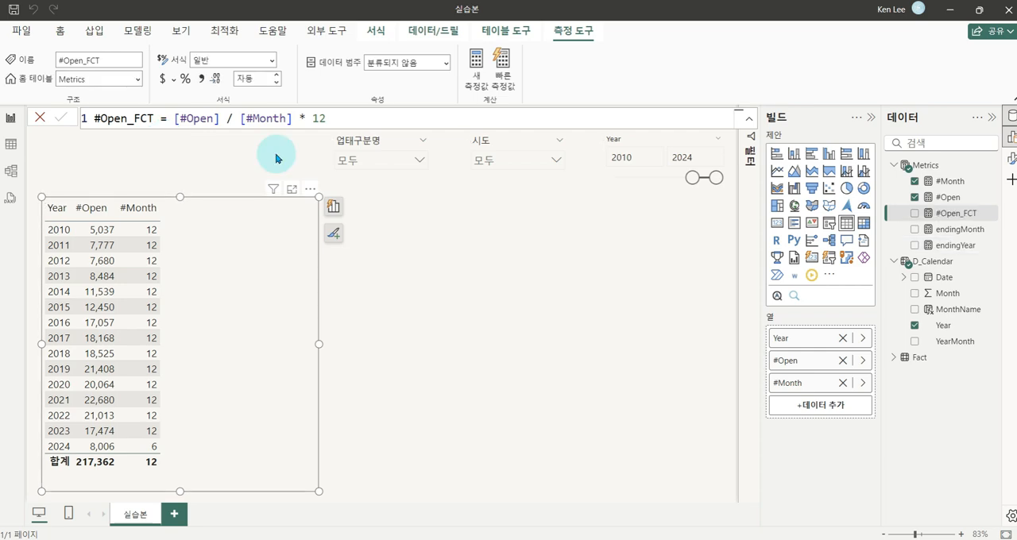
Add #Open_FCT to the table visual and format the measure as a whole number with a thousands separator
left_click(914, 213)
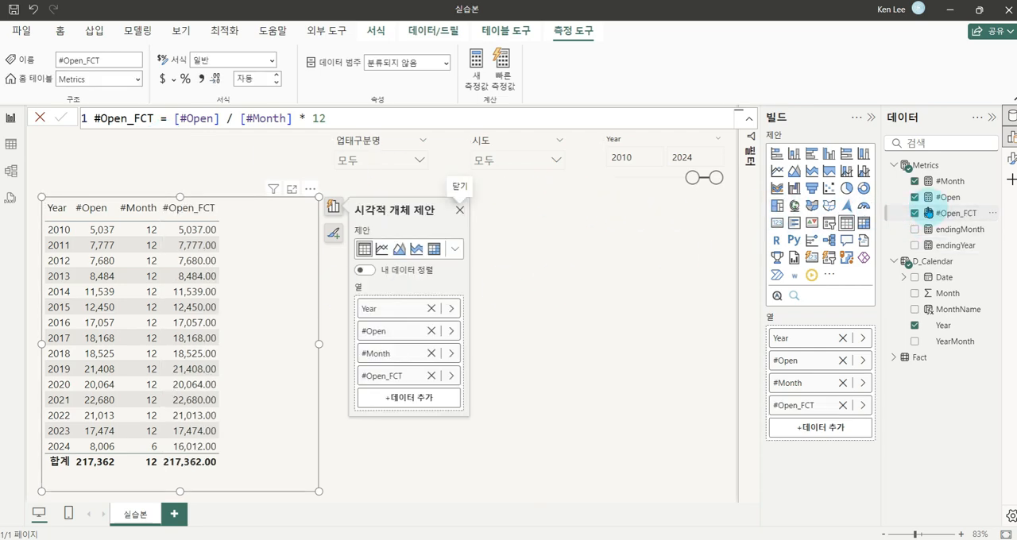
left_click(273, 62)
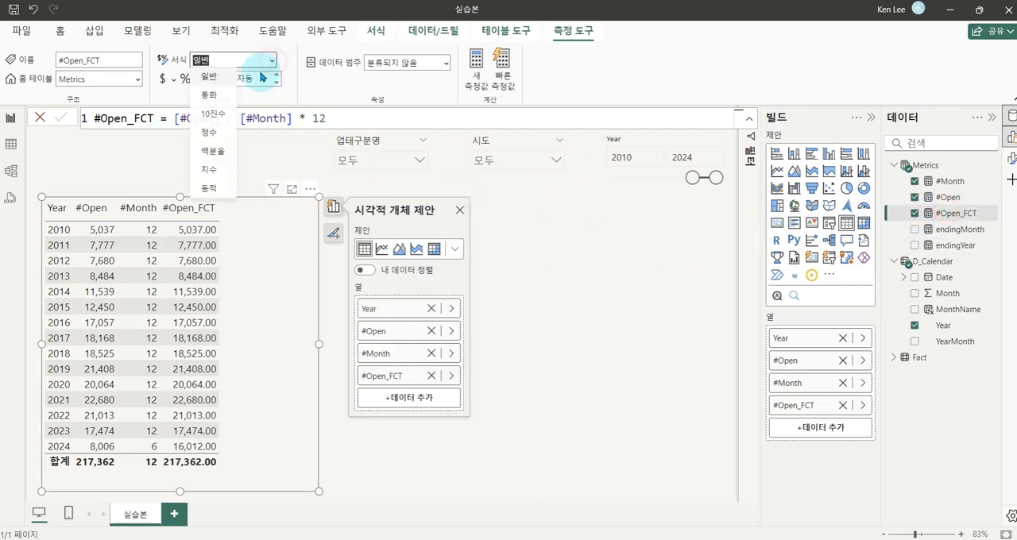
left_click(200, 127)
left_click(201, 80)
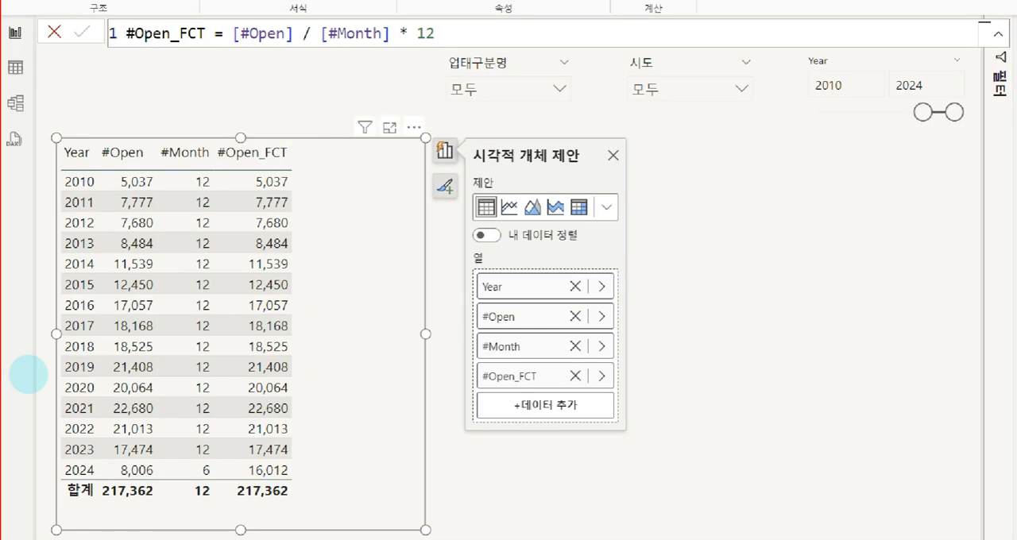
Compare #Open_FCT with #Open in the table visual for 2024 and for the 2010–2023 rows
mouse_move(82, 465)
left_mouse_down()
mouse_move(237, 494)
mouse_move(395, 493)
left_mouse_up()
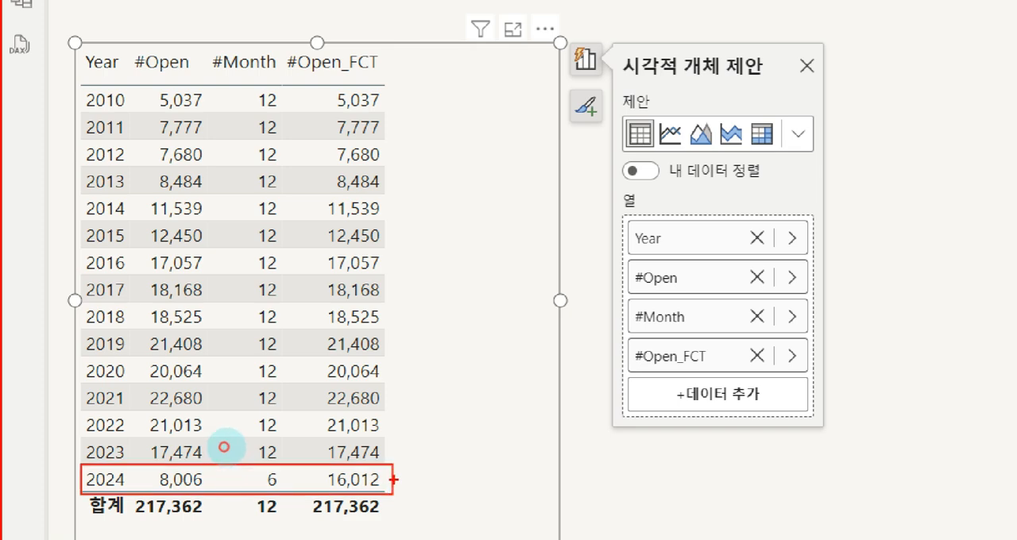
left_click_drag(393, 480, 461, 481)
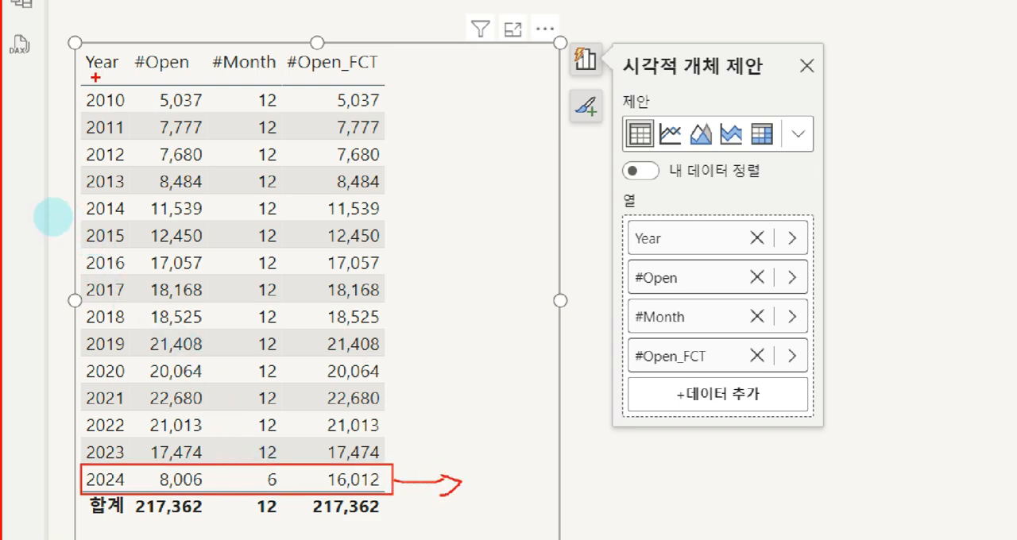
mouse_move(146, 88)
left_mouse_down()
mouse_move(216, 374)
mouse_move(217, 455)
left_mouse_up()
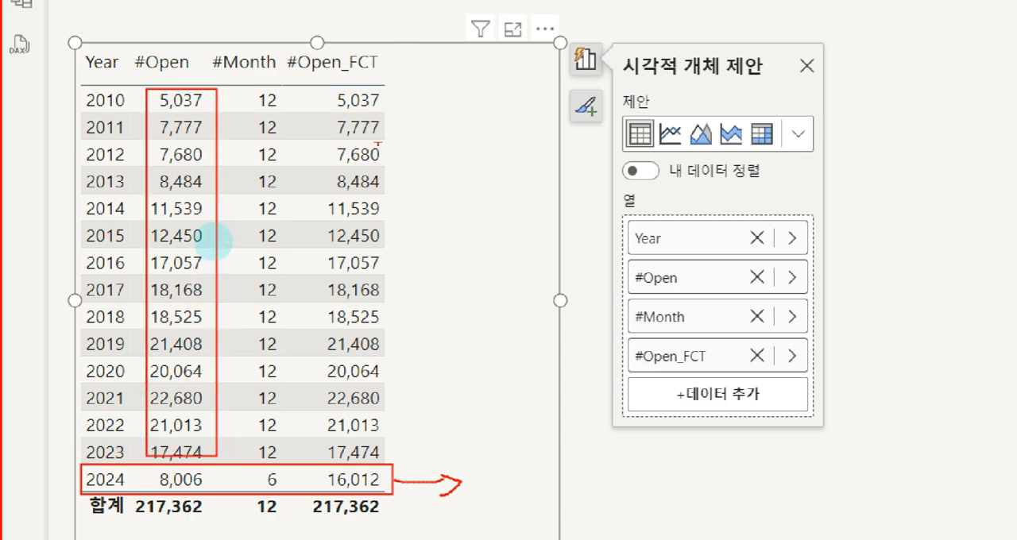
mouse_move(316, 84)
left_mouse_down()
mouse_move(405, 390)
mouse_move(405, 450)
mouse_move(314, 464)
left_mouse_up()
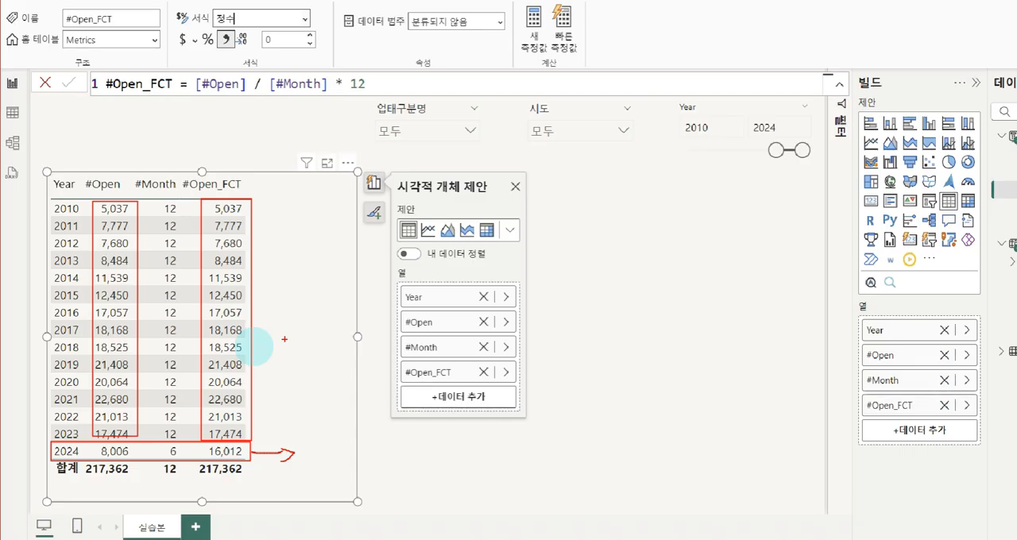
key("Escape")
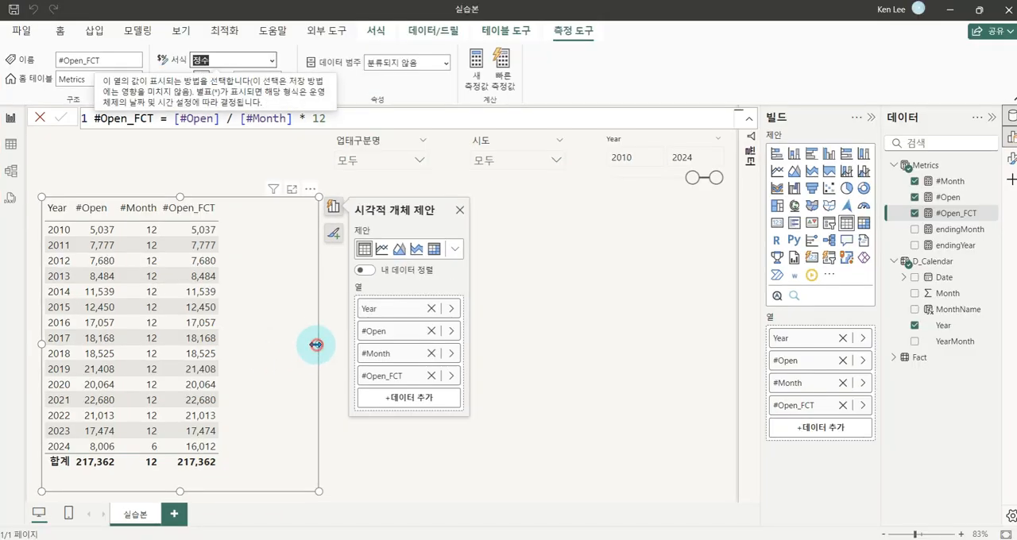
Narrow the table visual, then insert a clustered column chart beside it and widen it across the free canvas space
left_click_drag(317, 345, 262, 350)
left_click(260, 346)
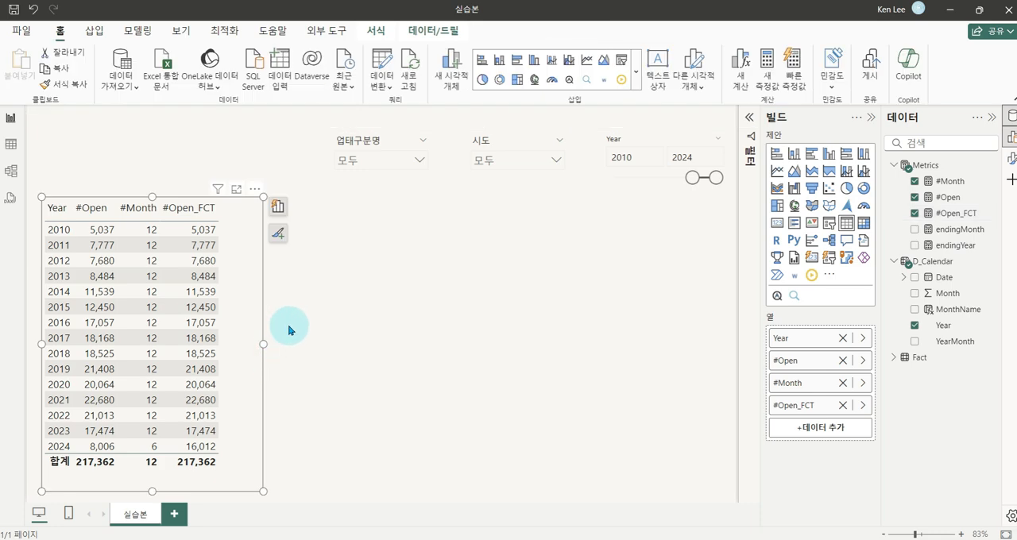
left_click(293, 327)
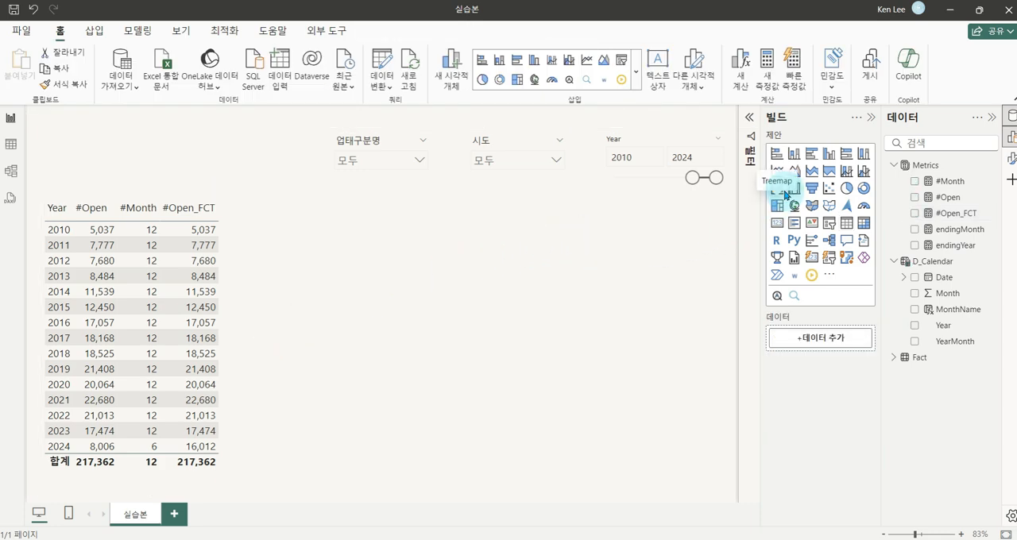
left_click(832, 155)
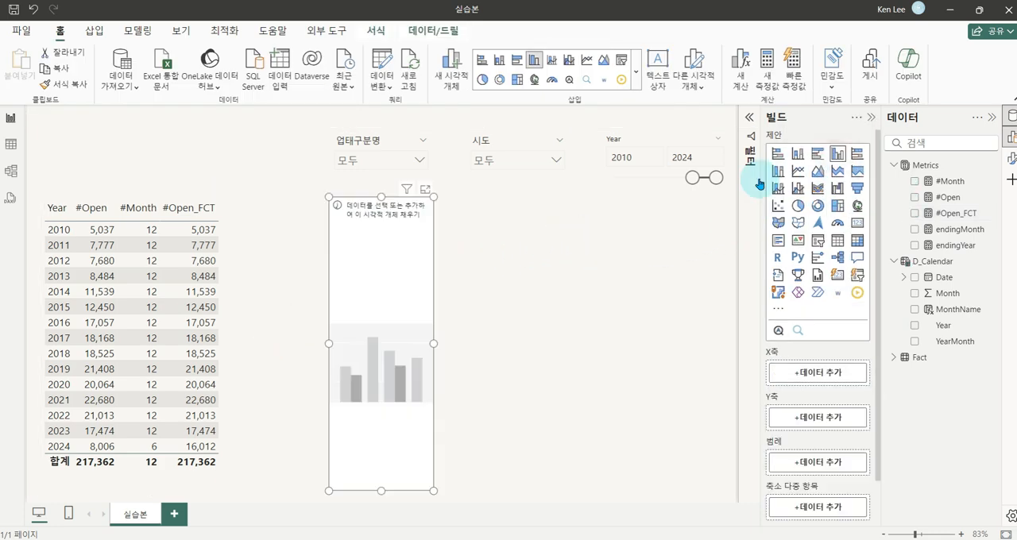
left_click_drag(433, 341, 720, 336)
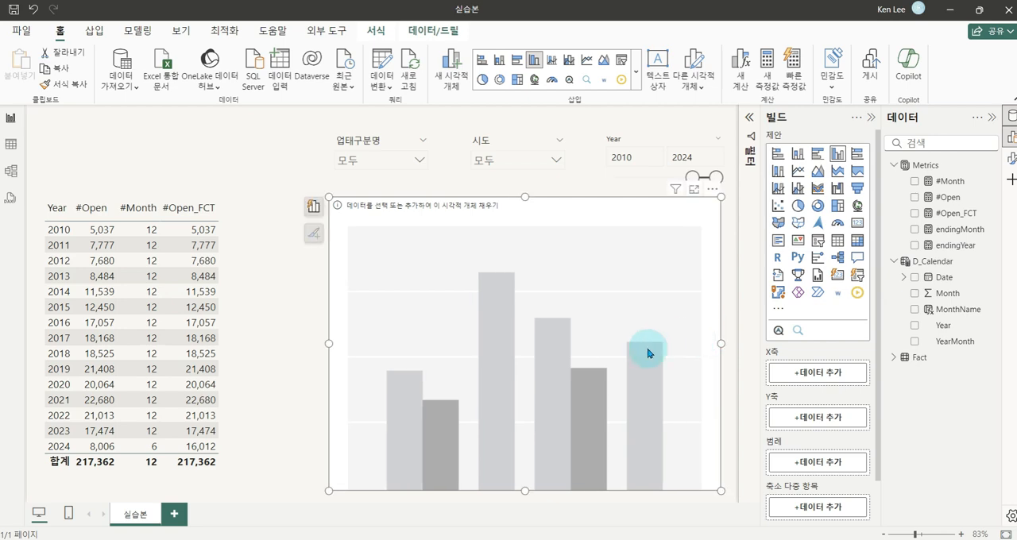
left_click_drag(647, 281, 589, 351)
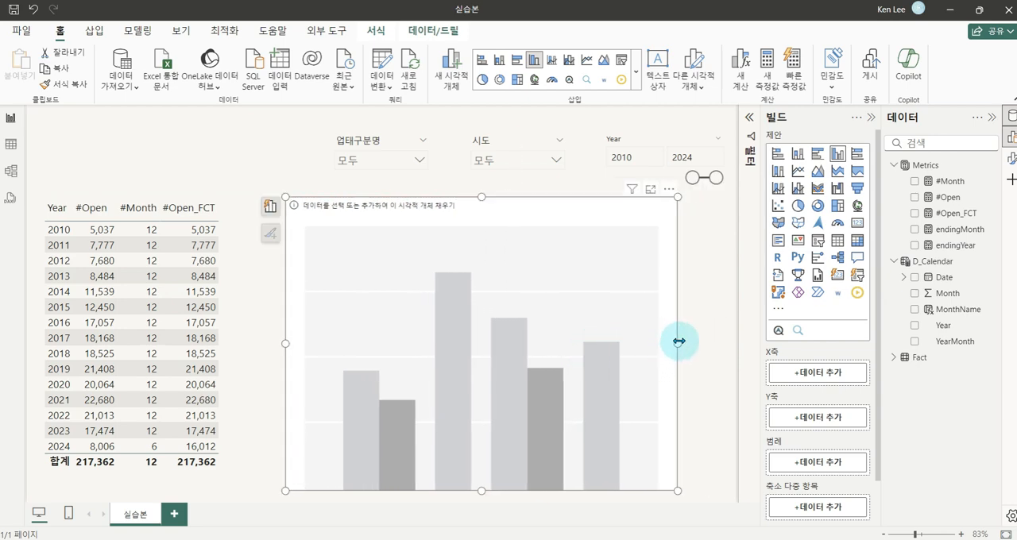
left_click_drag(676, 341, 712, 345)
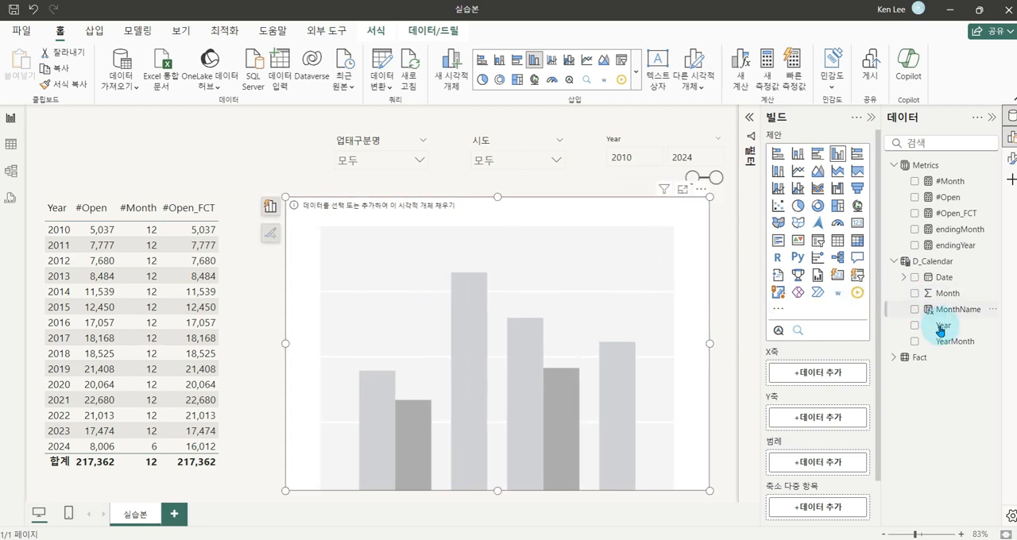
Assign Year to the column chart's X axis and #Open to its Y axis, and widen the chart on both sides
left_click_drag(934, 328, 826, 376)
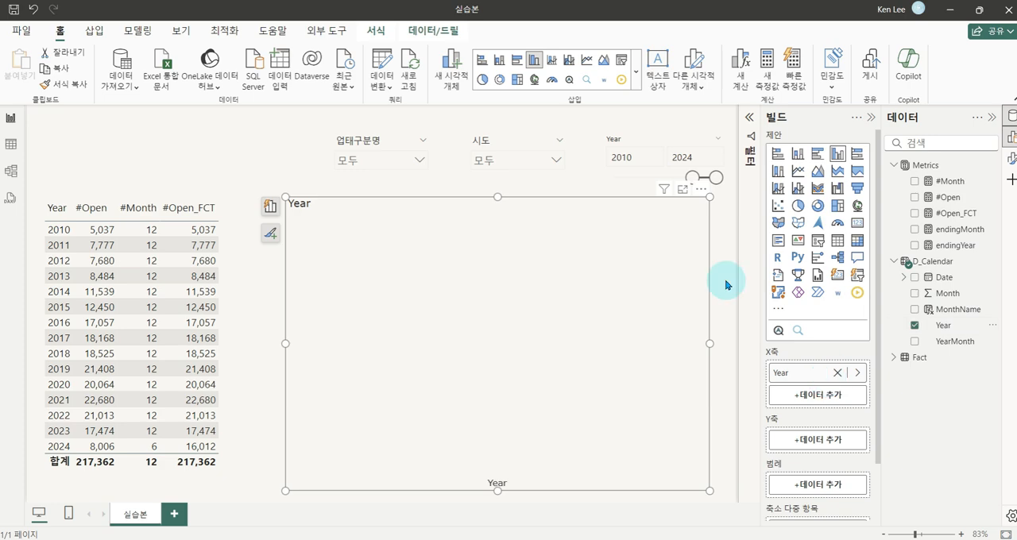
left_click(143, 227)
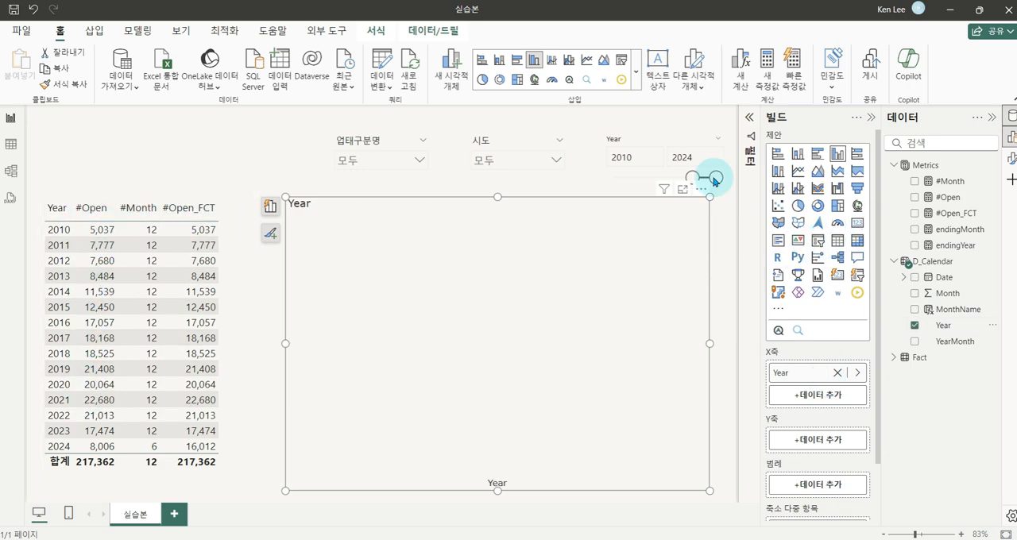
left_click_drag(937, 208, 818, 442)
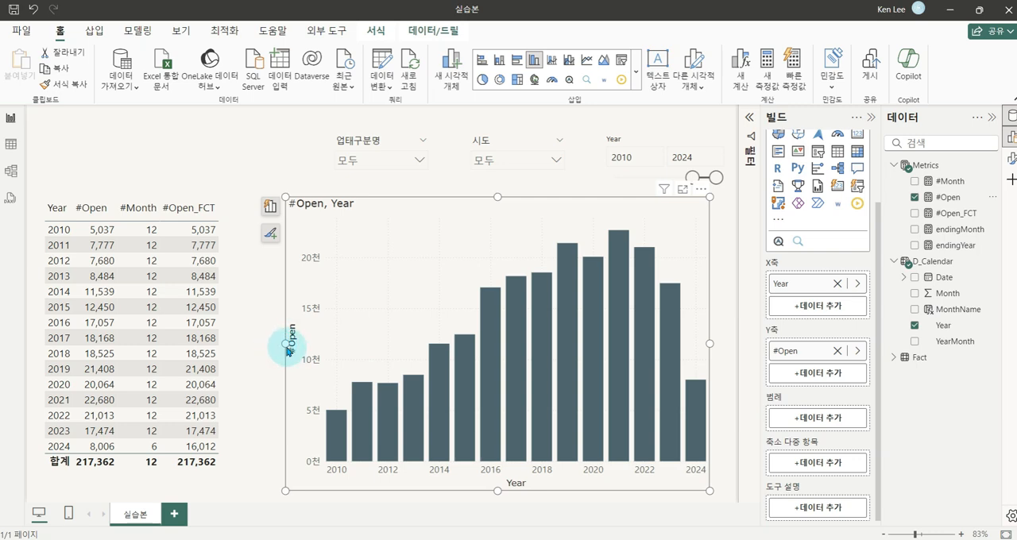
left_click_drag(285, 343, 251, 343)
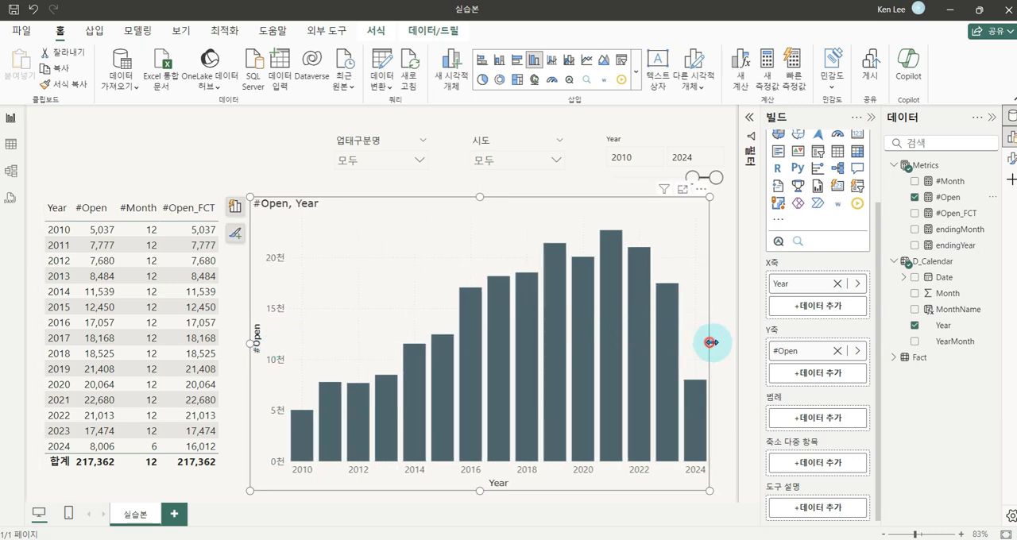
left_click_drag(709, 342, 720, 342)
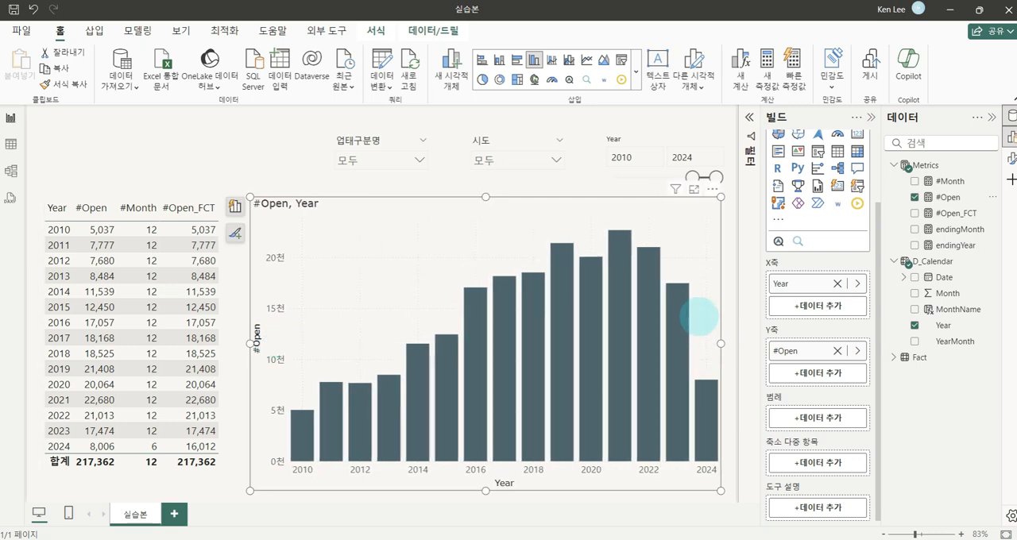
Replace #Open with #Open_FCT on the column chart's Y axis
left_click_drag(694, 379, 710, 455)
key("e")
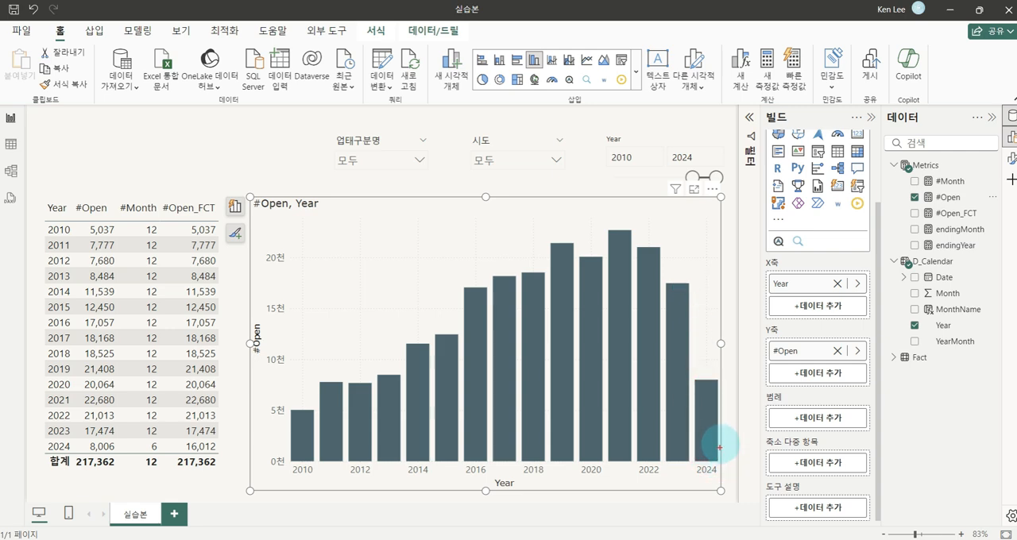
left_click(857, 352)
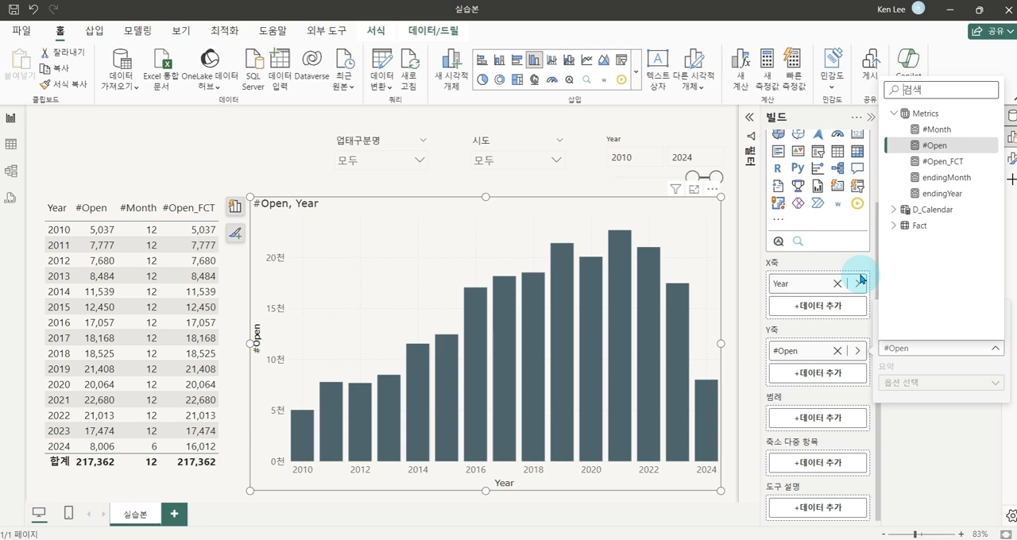
left_click(938, 163)
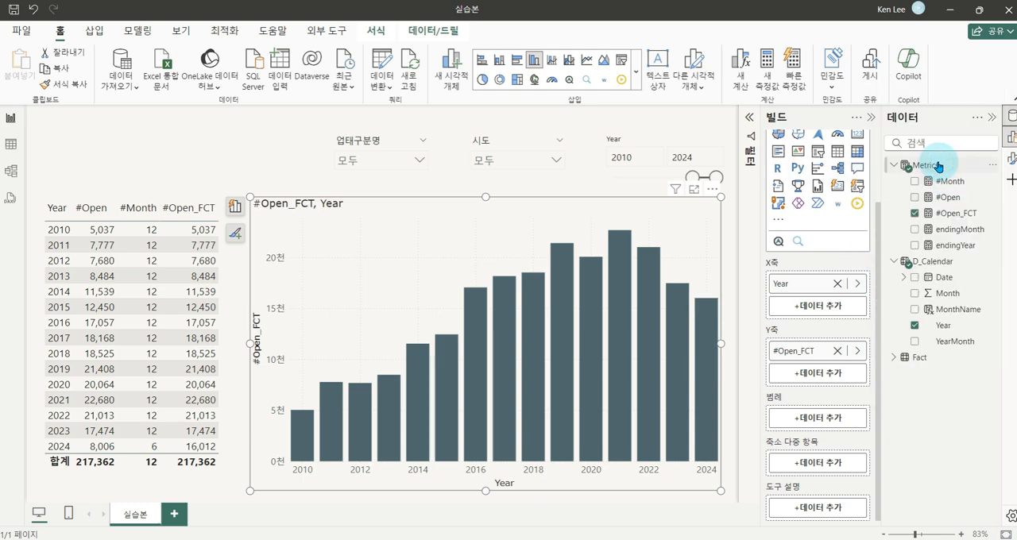
Examine the chart's 2024 column, comparing its actual and forecast portions
left_click_drag(694, 299, 706, 461)
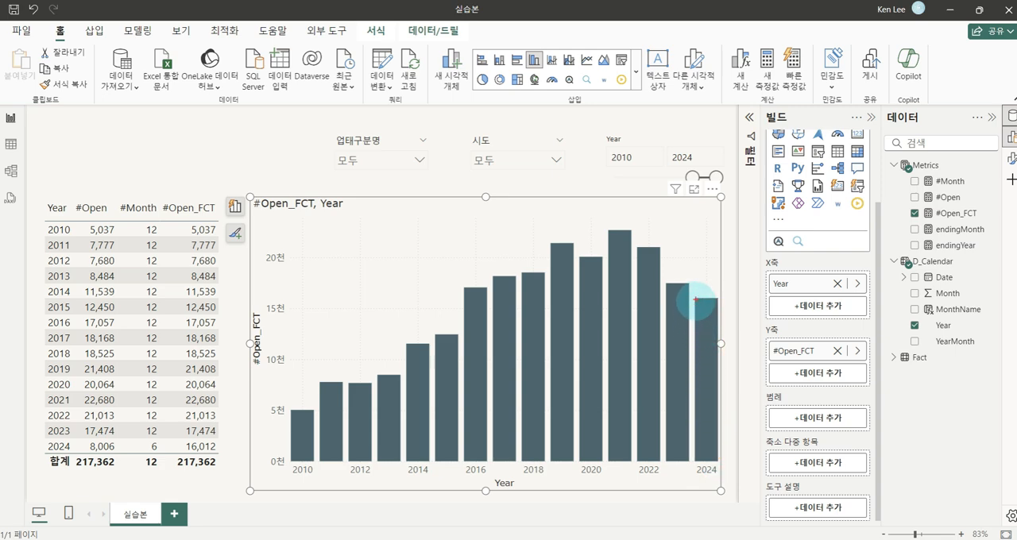
left_click_drag(682, 253, 705, 320)
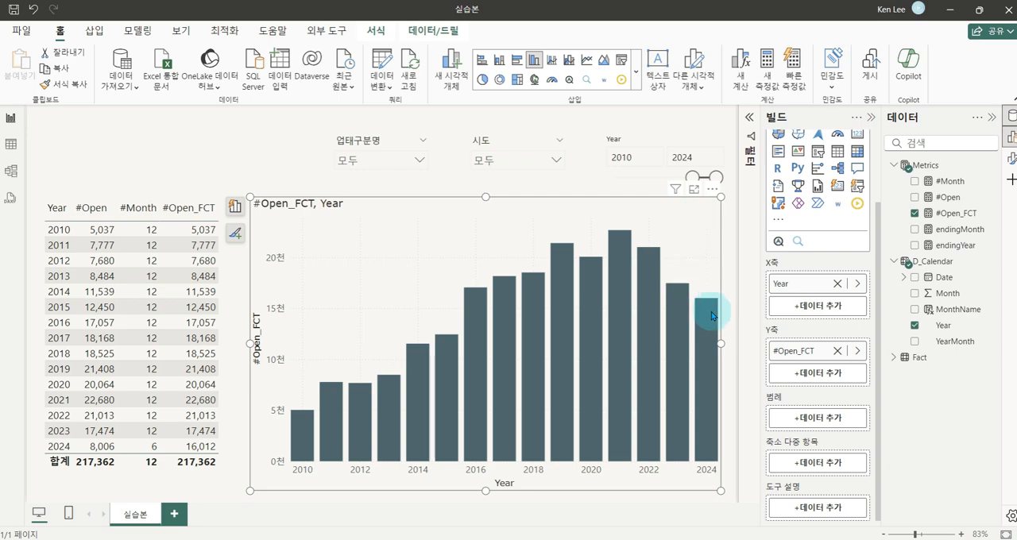
scroll(823, 200, "up", 2)
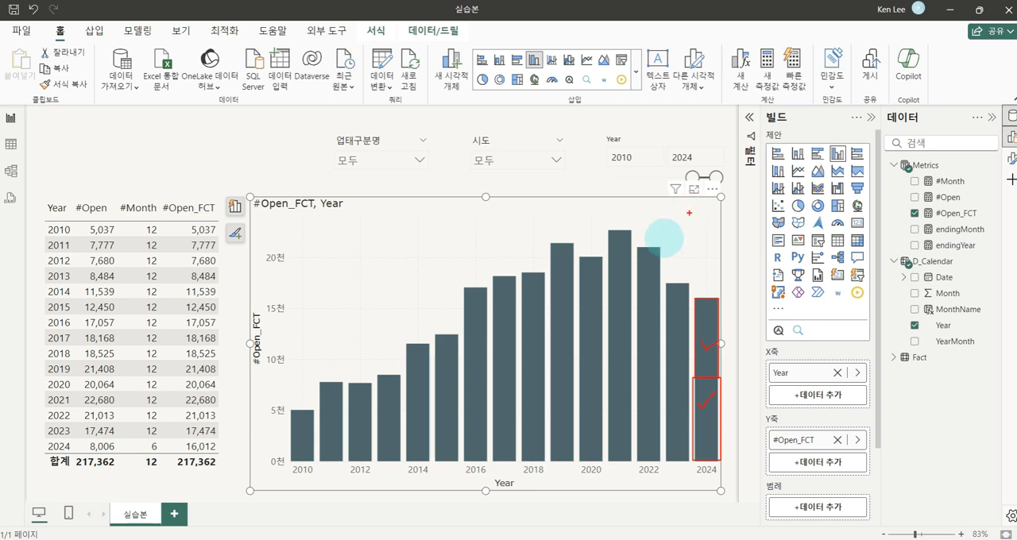
Narrow the column chart from its table-facing edge and widen the table visual into the freed space
left_click_drag(249, 343, 340, 343)
left_click(243, 280)
left_click_drag(263, 344, 344, 344)
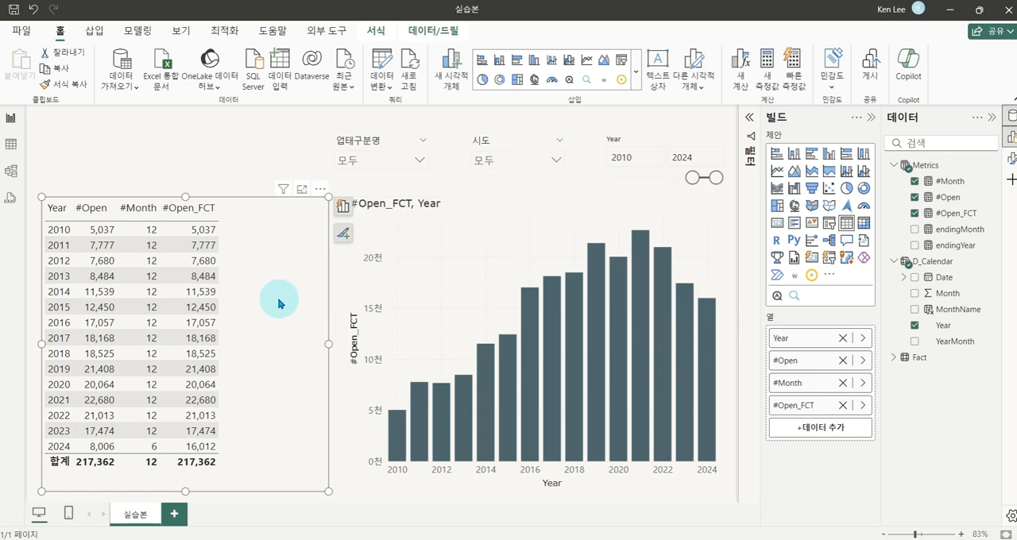
Create a measure in the Metrics table: #Open_FCT_delta = [#Open_FCT] - [#Open]
right_click(926, 168)
left_click(190, 165)
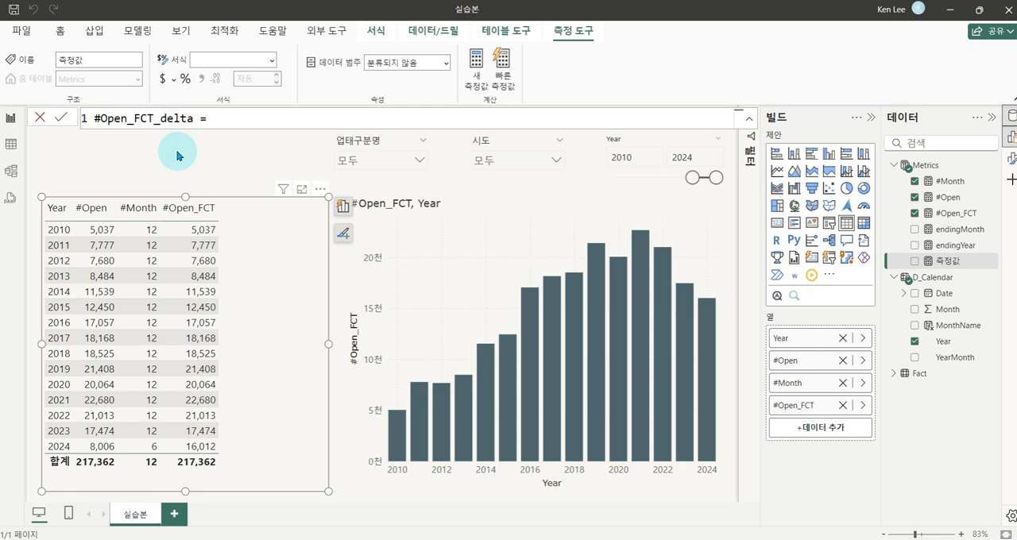
type("[")
key("Down")
key("Down")
key("Tab")
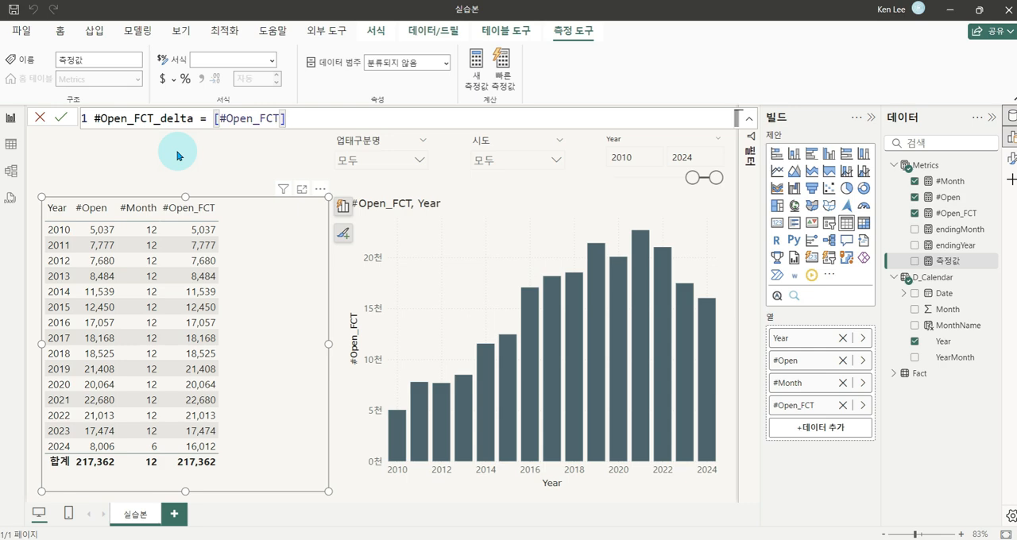
type("- [#Open")
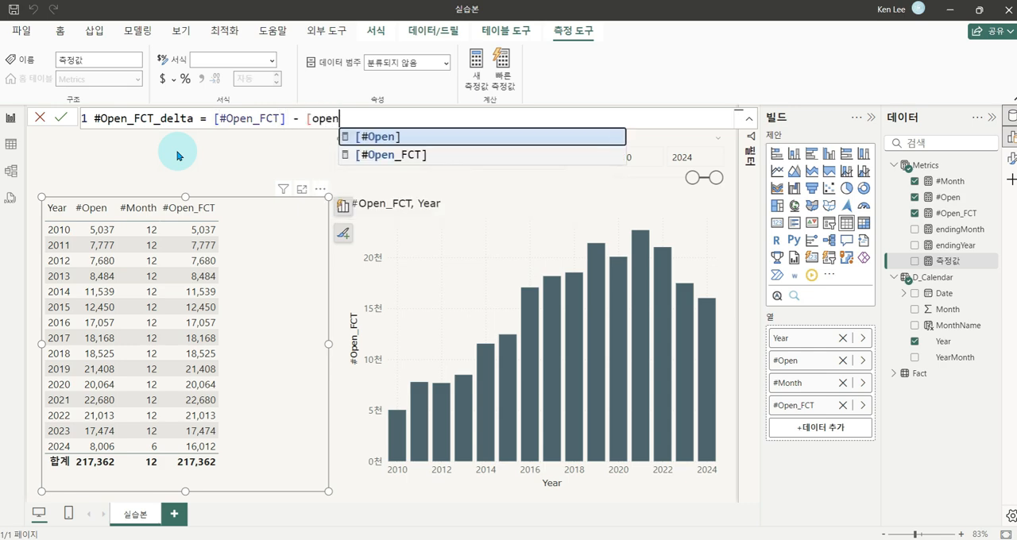
key("Tab")
key("Return")
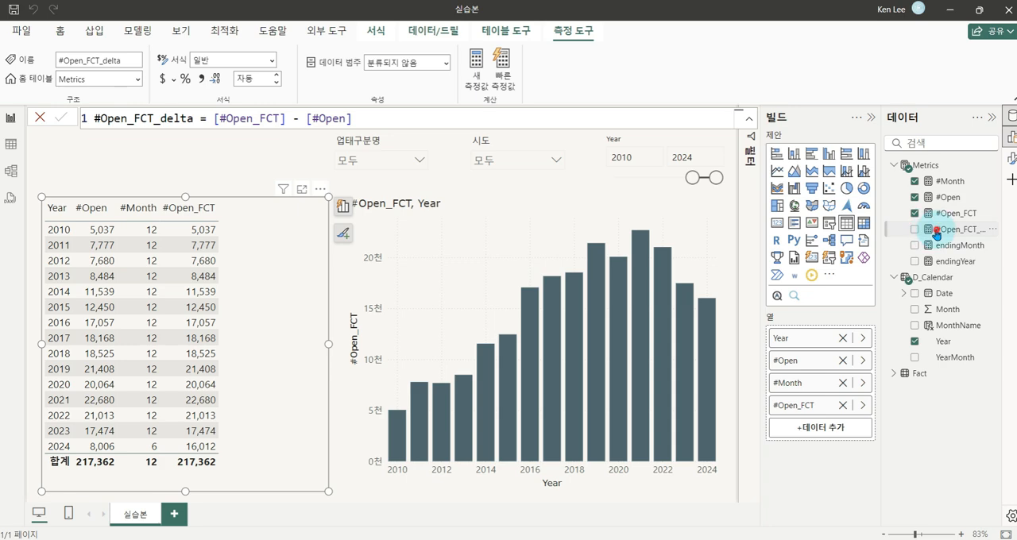
Add #Open_FCT_delta to the table visual and format the measure as a whole number (정수) with a thousands separator
left_click_drag(936, 232, 274, 327)
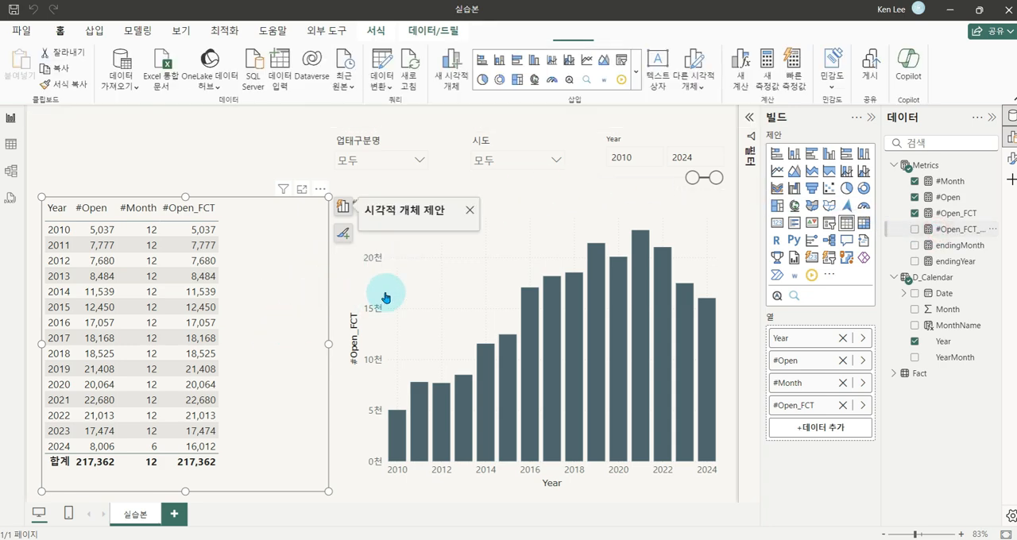
left_click(940, 230)
left_click(270, 60)
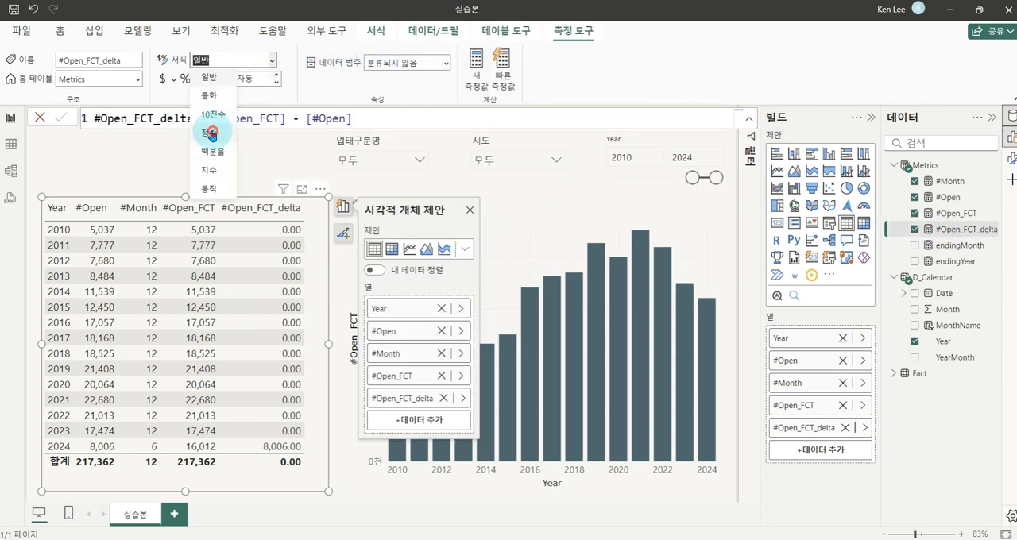
left_click(211, 135)
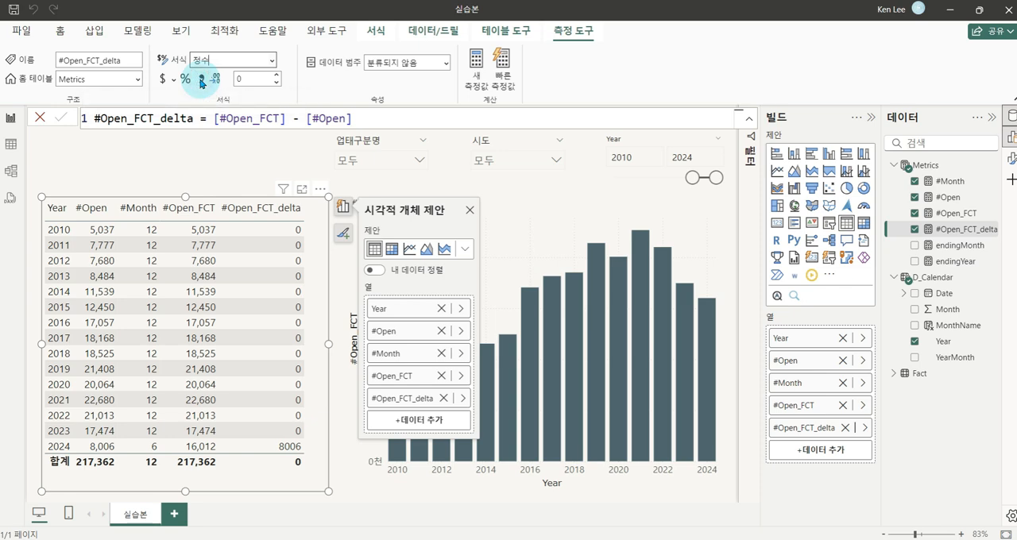
left_click(201, 80)
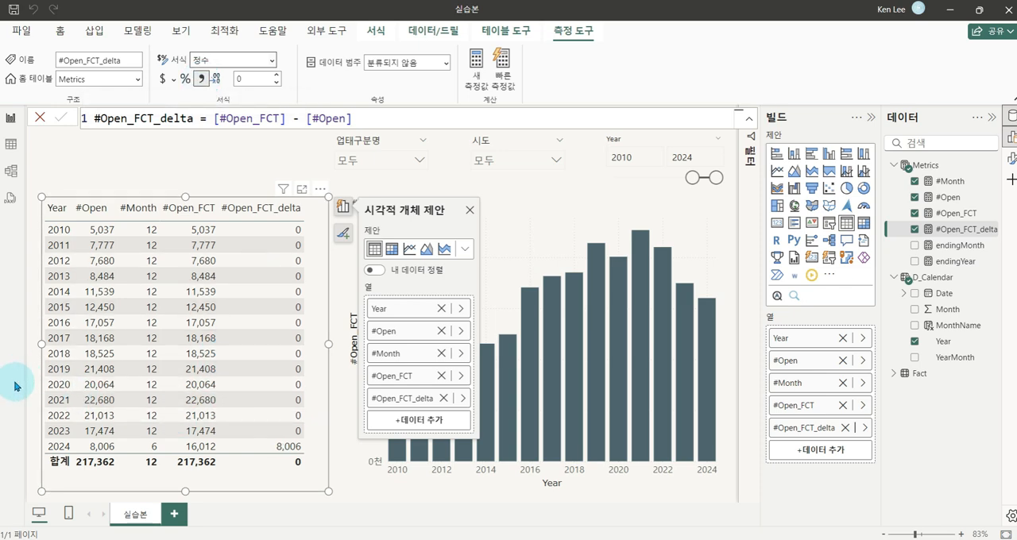
mouse_move(72, 198)
left_mouse_down()
mouse_move(112, 312)
mouse_move(116, 450)
left_mouse_up()
mouse_move(219, 200)
left_mouse_down()
mouse_move(308, 304)
mouse_move(306, 416)
mouse_move(318, 449)
mouse_move(308, 455)
left_mouse_up()
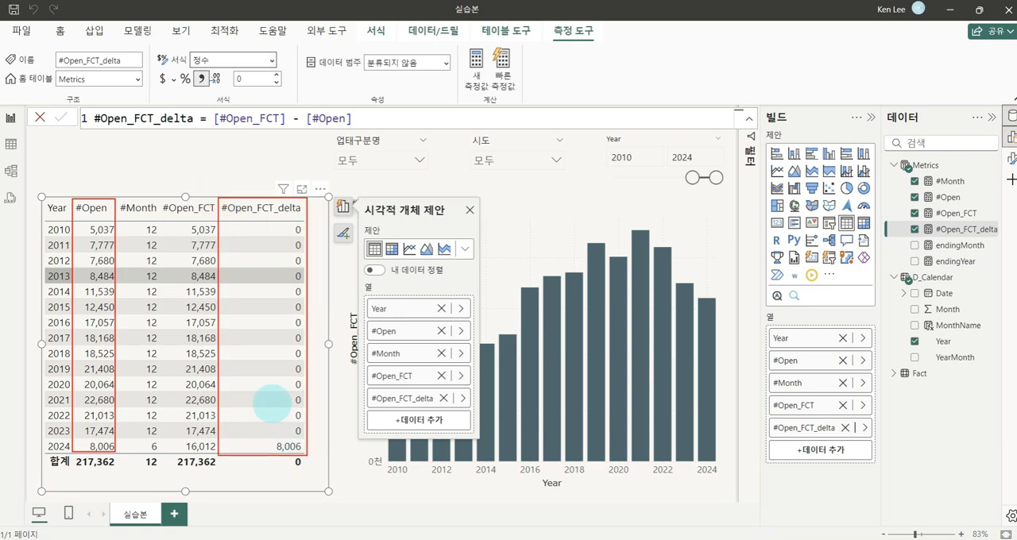
mouse_move(111, 199)
left_mouse_down()
mouse_move(216, 164)
mouse_move(241, 191)
mouse_move(243, 146)
mouse_move(227, 141)
mouse_move(268, 163)
mouse_move(243, 170)
left_mouse_up()
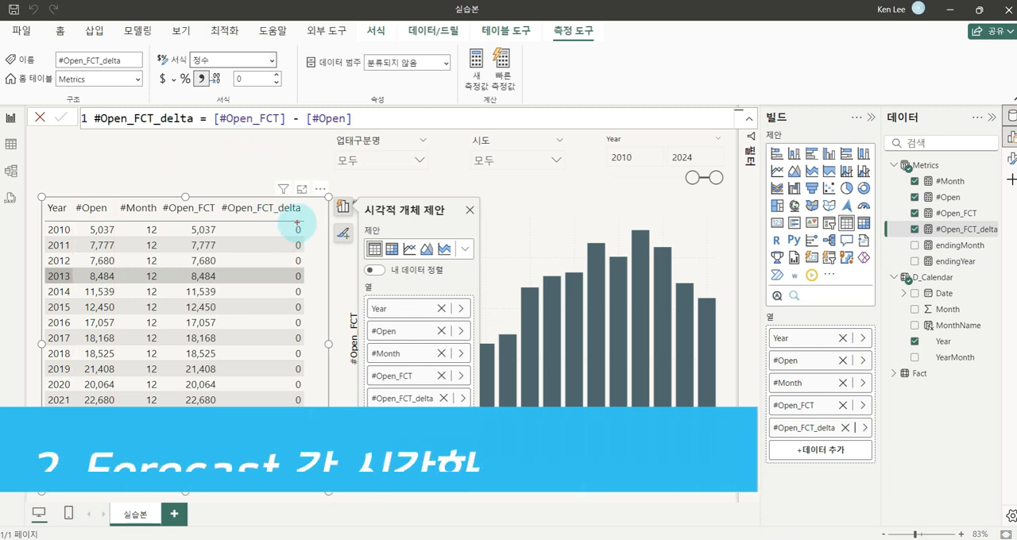
Convert the #Open_FCT by Year column chart into a stacked column chart
left_click(584, 208)
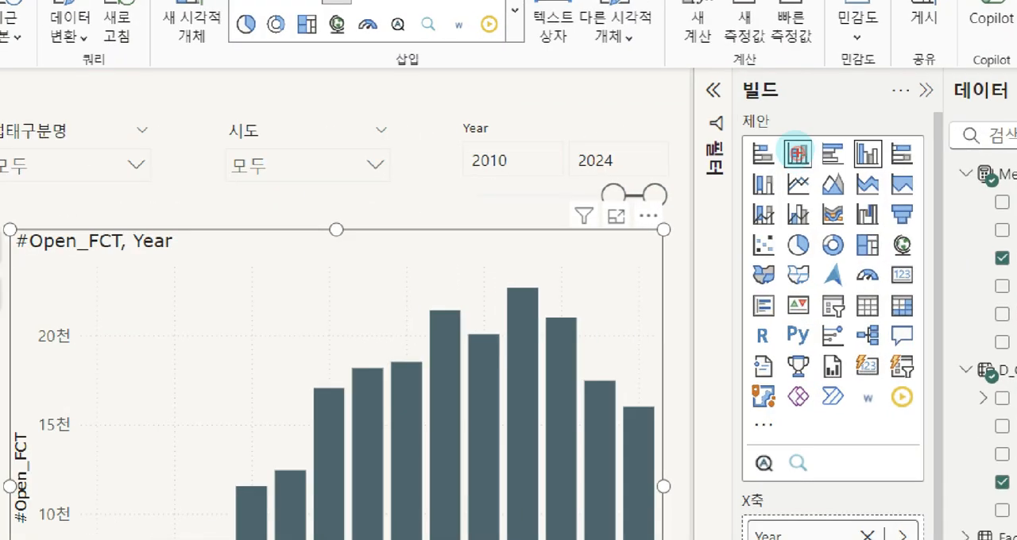
left_click_drag(780, 133, 806, 165)
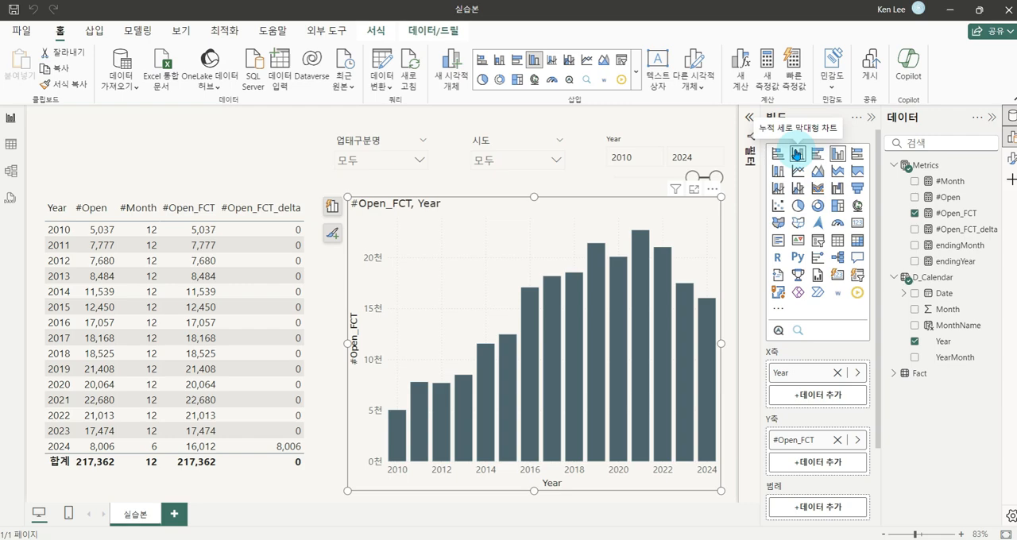
left_click(797, 153)
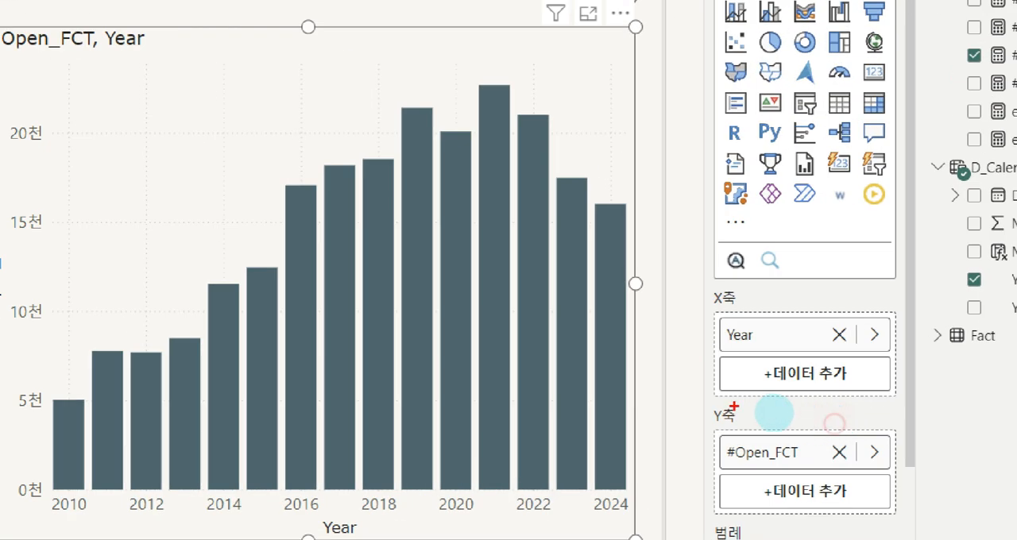
Replace #Open_FCT on the stacked column chart's Y axis with #Open and #Open_FCT_delta
left_click_drag(766, 410, 861, 466)
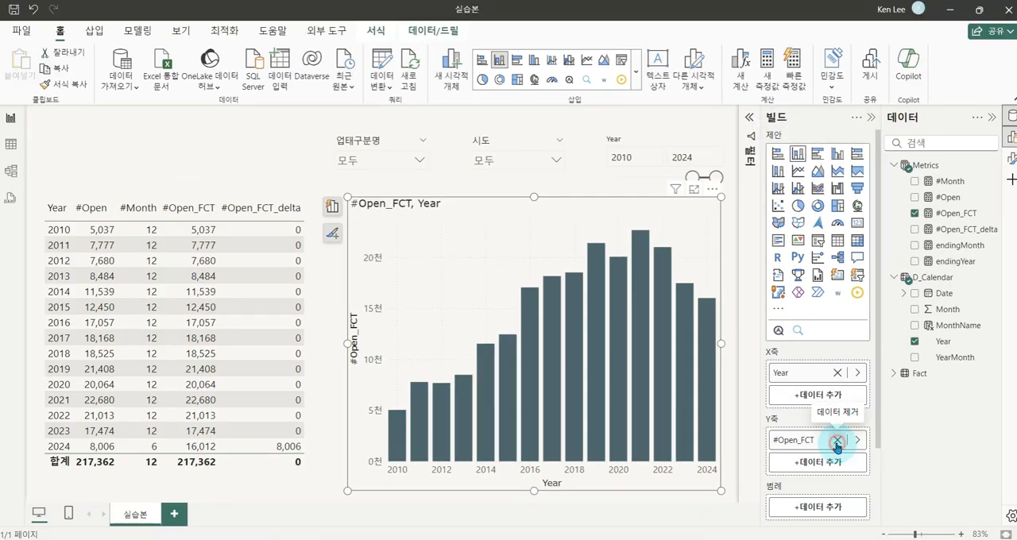
left_click(837, 441)
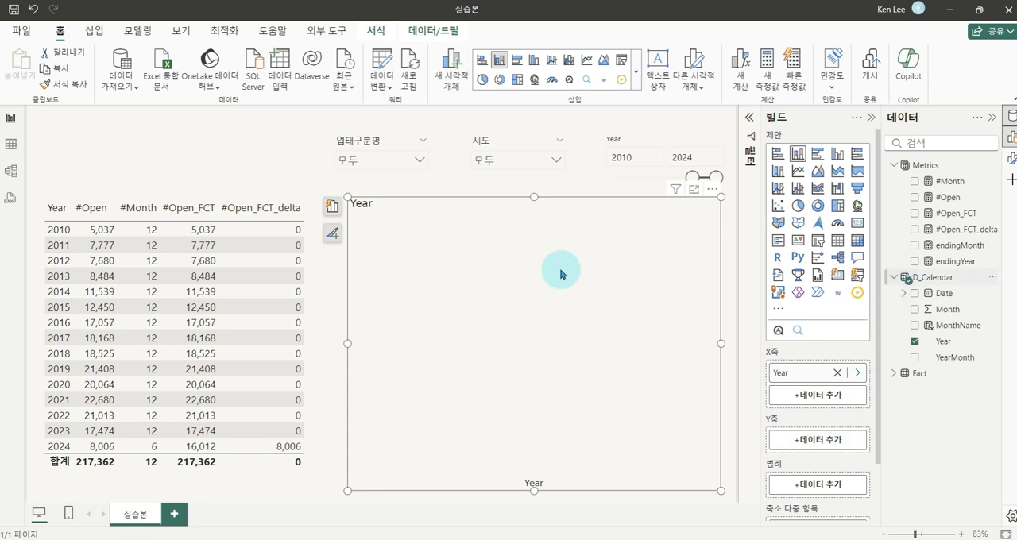
left_click_drag(950, 210, 799, 442)
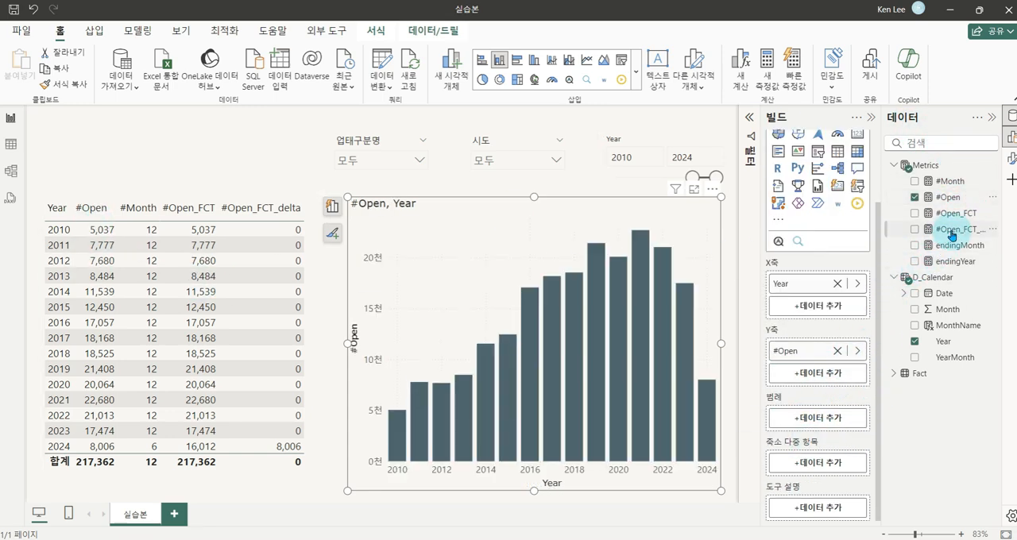
left_click_drag(953, 230, 838, 381)
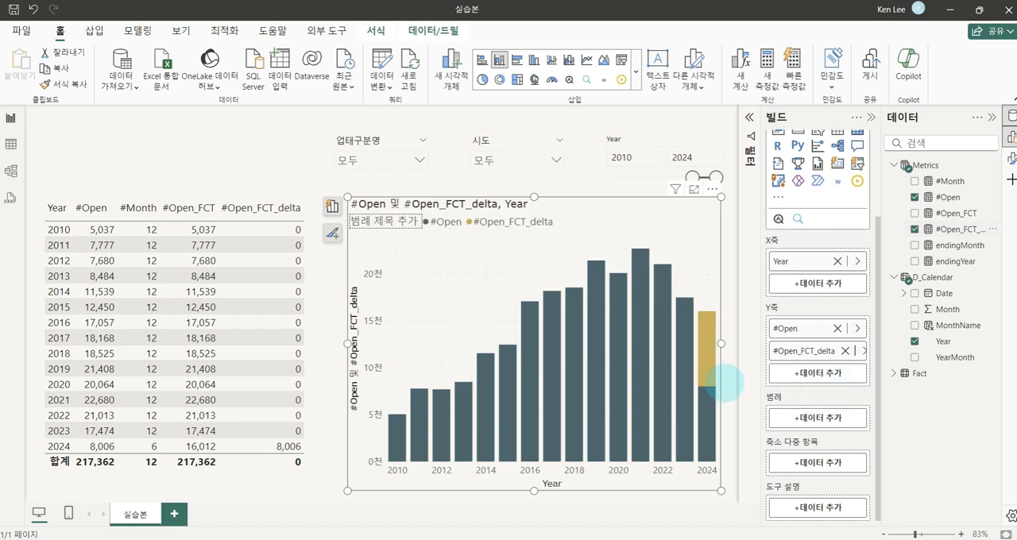
Examine the stacked 2024 column, comparing its #Open and #Open_FCT_delta portions
key("ctrl+1")
left_click(723, 383)
mouse_move(671, 255)
left_mouse_down()
mouse_move(713, 395)
mouse_move(718, 526)
left_mouse_up()
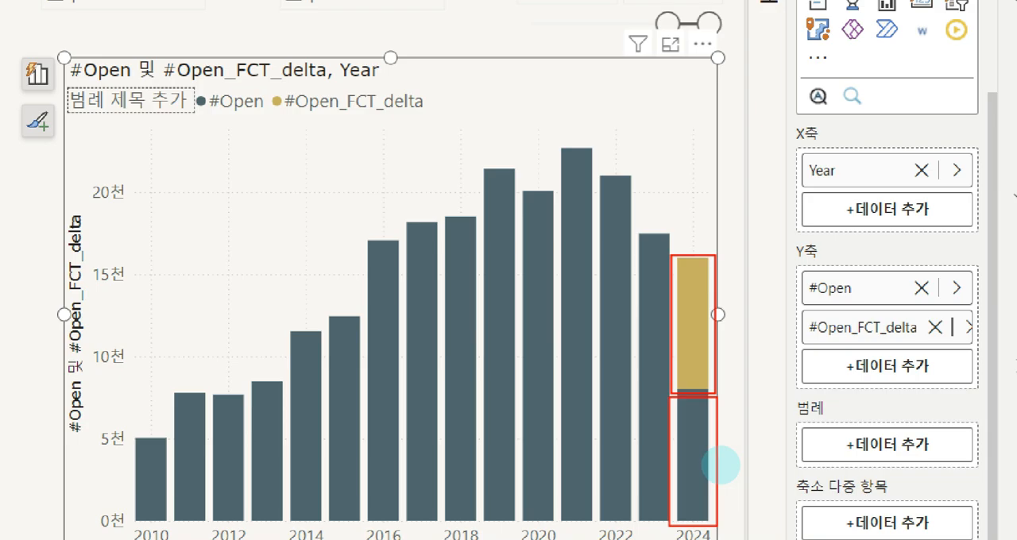
key("Escape")
key("ctrl+2")
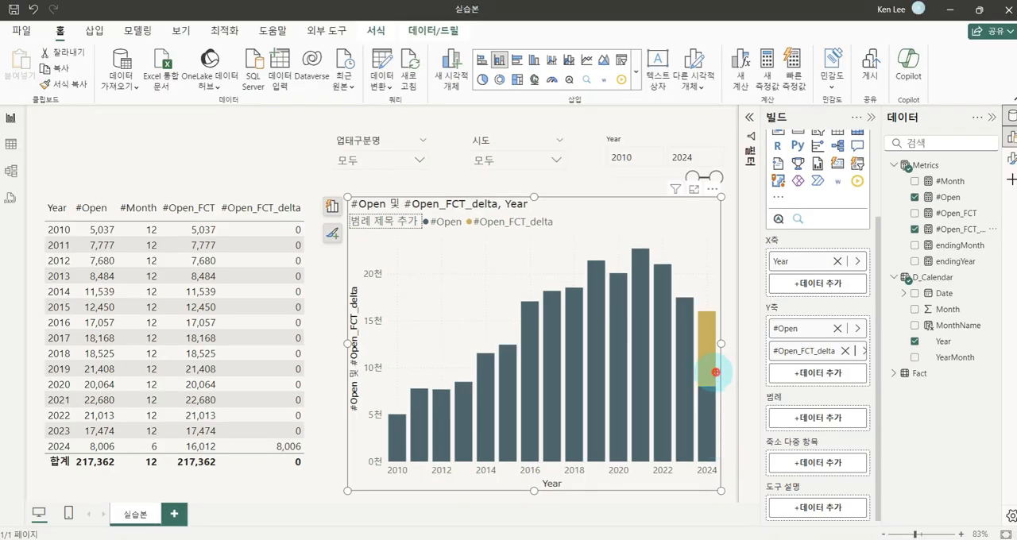
mouse_move(715, 371)
left_mouse_down()
mouse_move(738, 324)
mouse_move(715, 364)
left_mouse_up()
left_click_drag(731, 292, 750, 286)
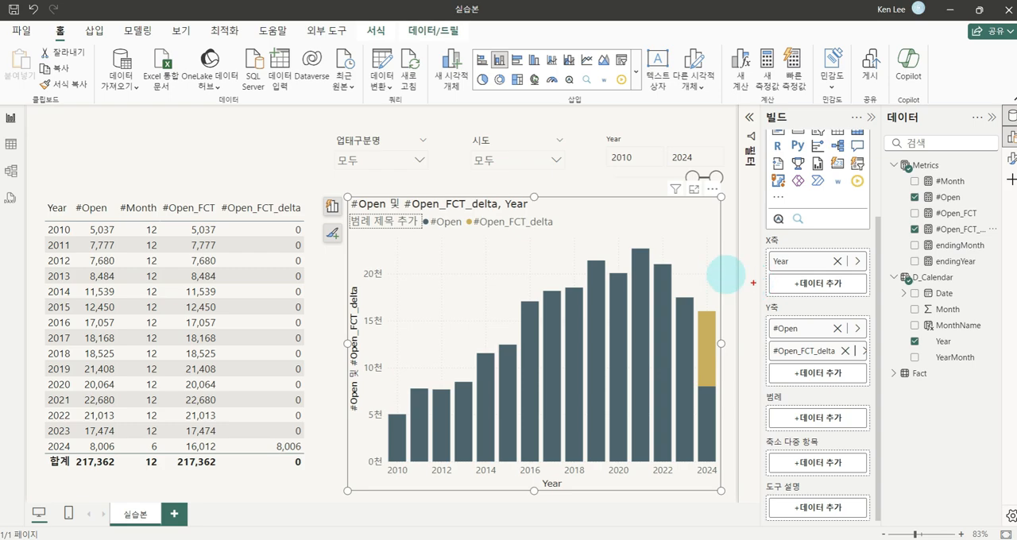
Format the chart's #Open_FCT_delta series with 100% column transparency and turn on its border
left_click(1010, 162)
left_click(865, 119)
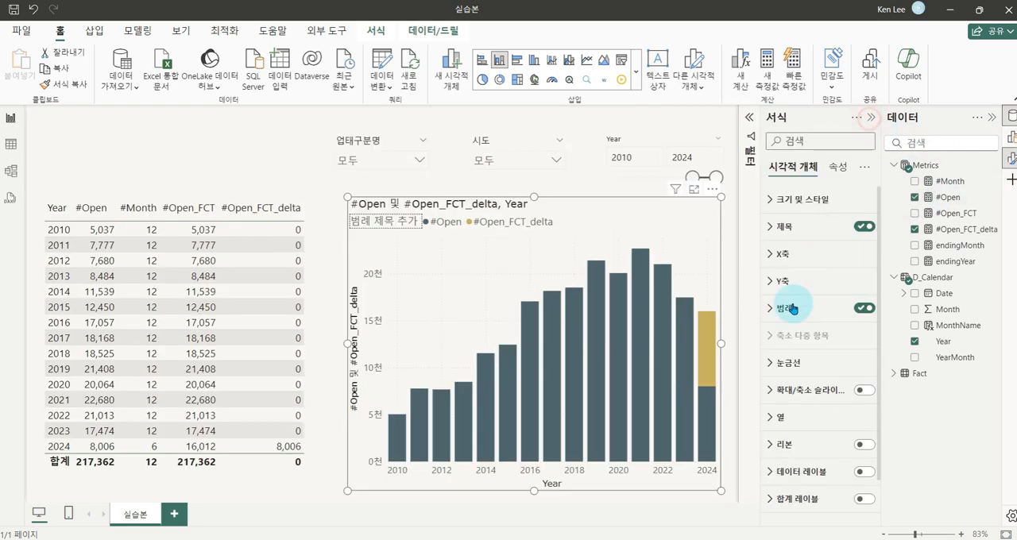
scroll(799, 401, "down", 2)
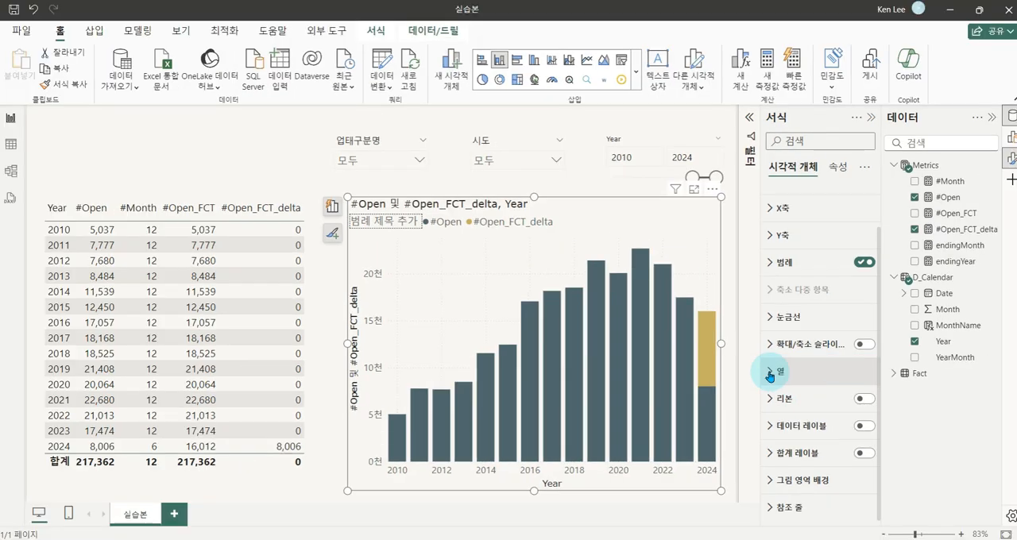
left_click(769, 374)
scroll(812, 389, "down", 5)
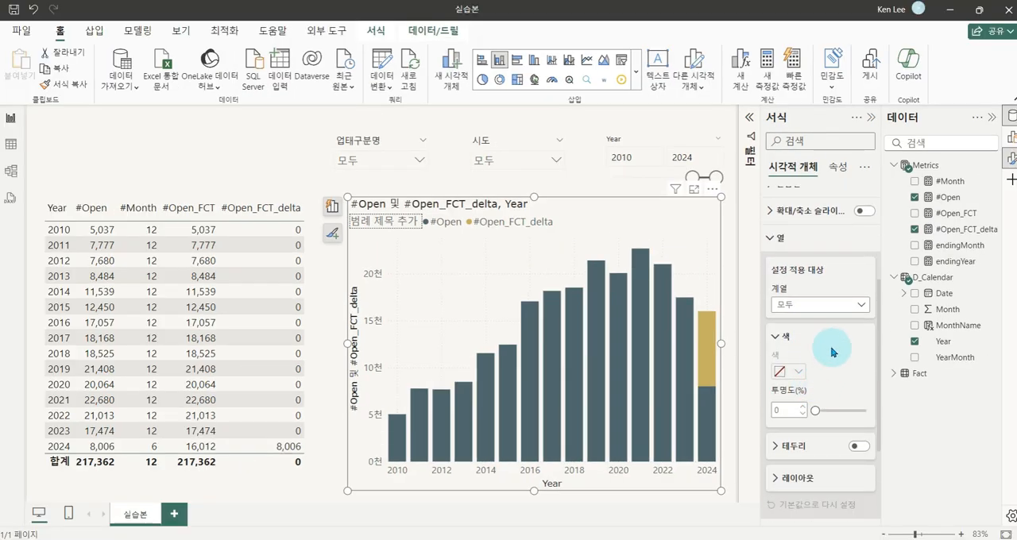
left_click(851, 305)
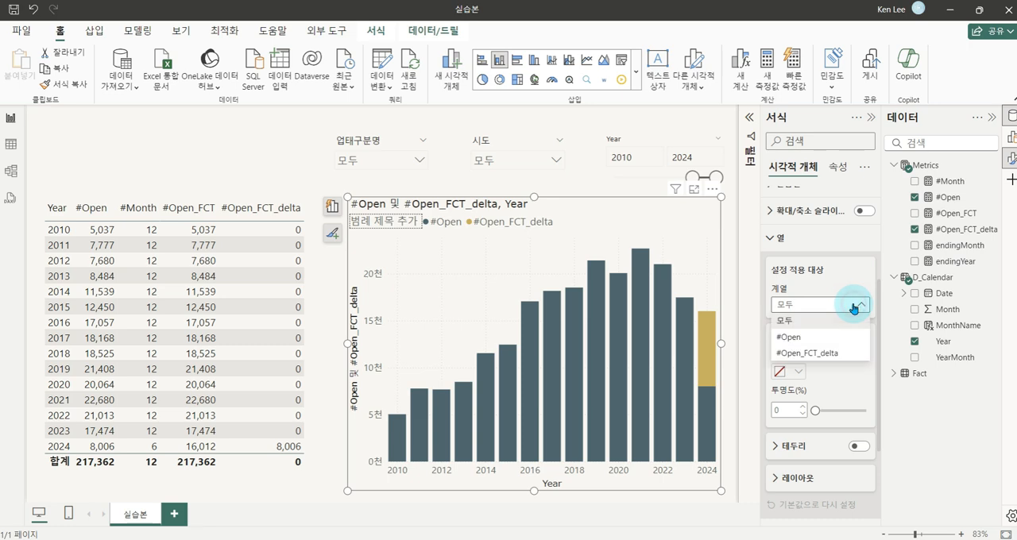
left_click(810, 355)
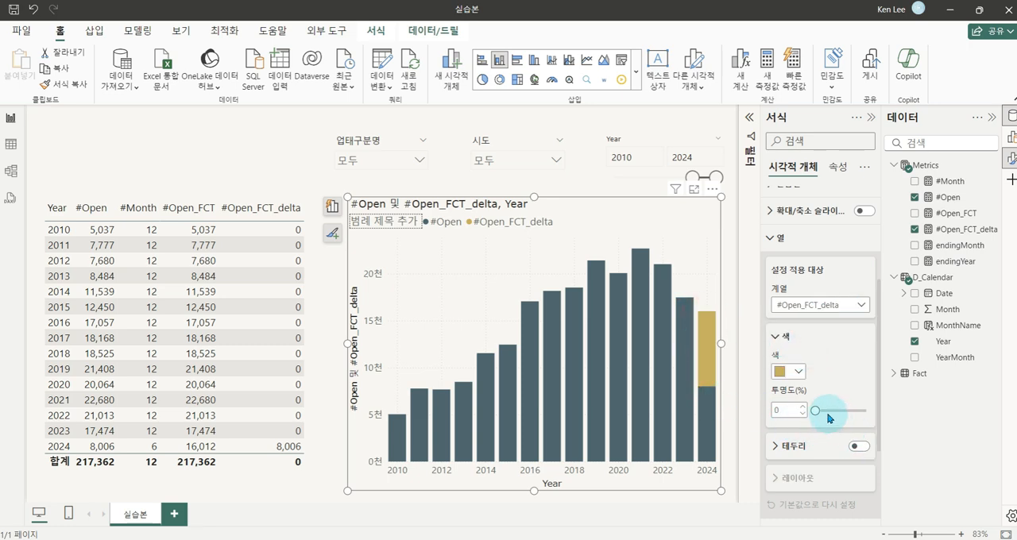
left_click_drag(815, 410, 869, 410)
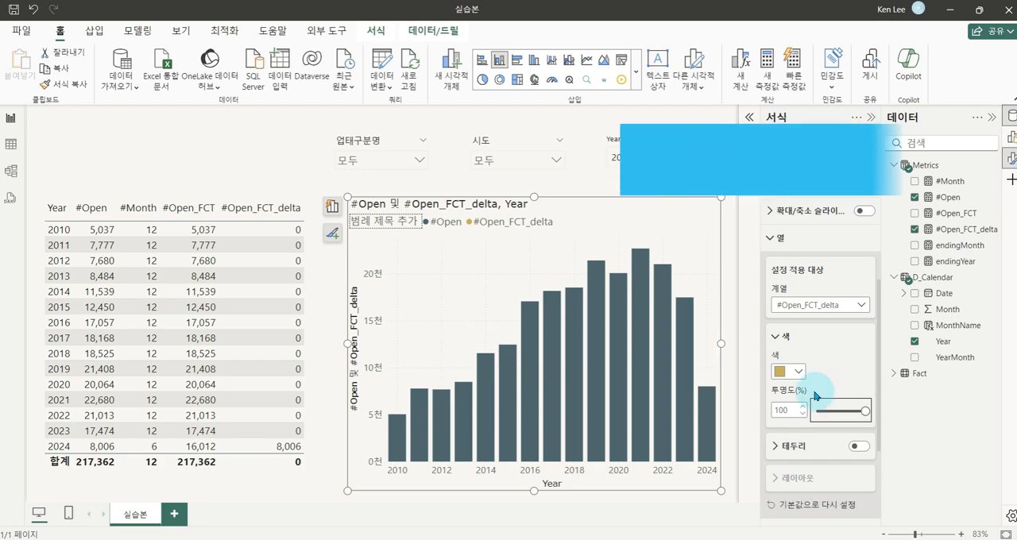
left_click(858, 445)
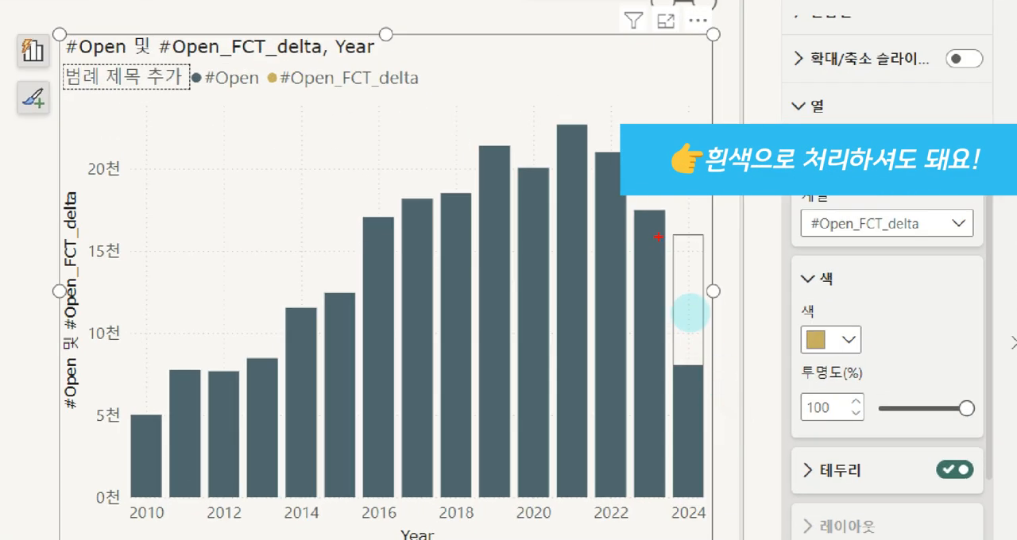
left_click_drag(666, 233, 710, 367)
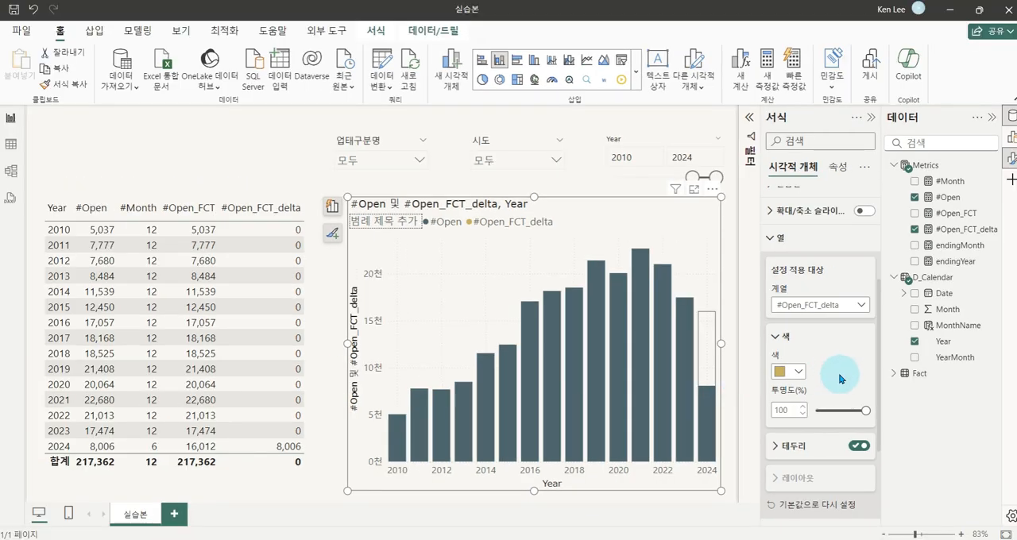
Set the chart's column formatting to apply to all series (모두) and turn on the border
left_click(858, 305)
left_click(812, 318)
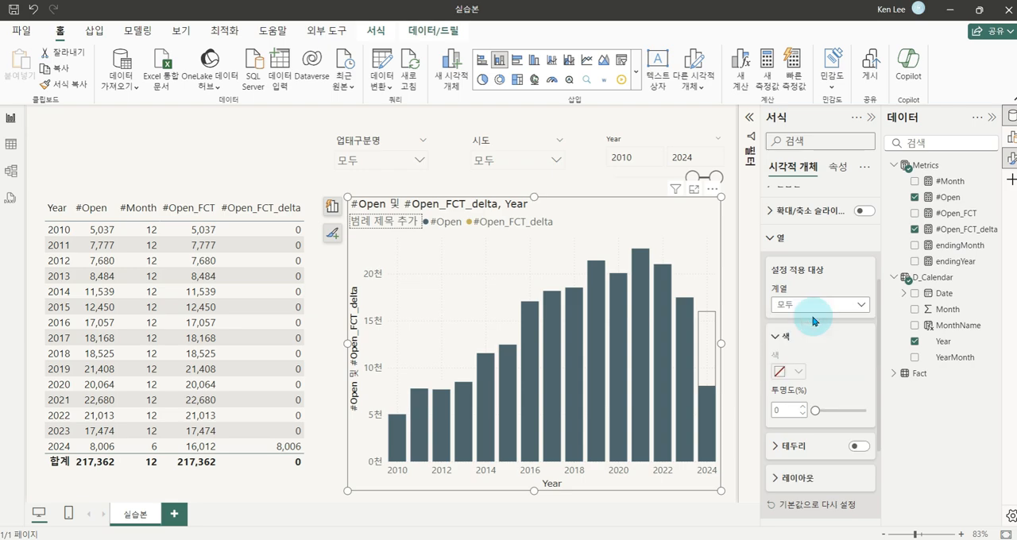
left_click(856, 445)
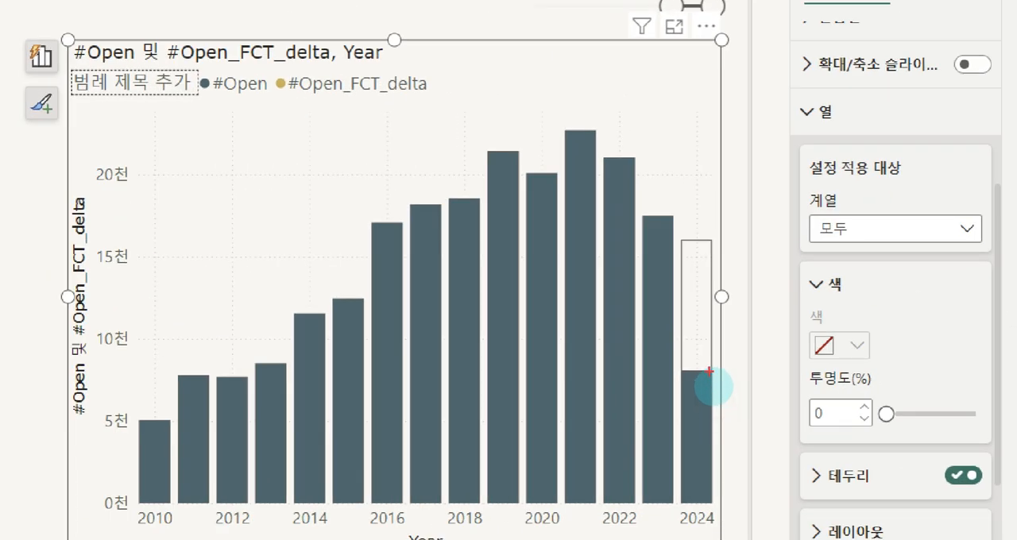
left_click_drag(709, 371, 713, 400)
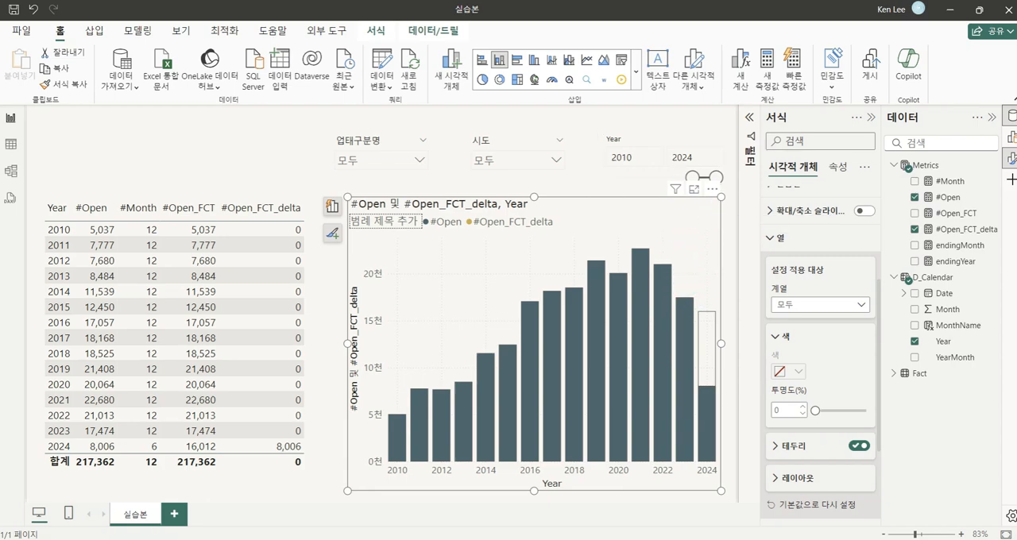
Switch to the 완성본 report and examine its chart's yearly trend and the data labels on the 2024 column
left_click_drag(628, 0, 633, 62)
left_click(933, 62)
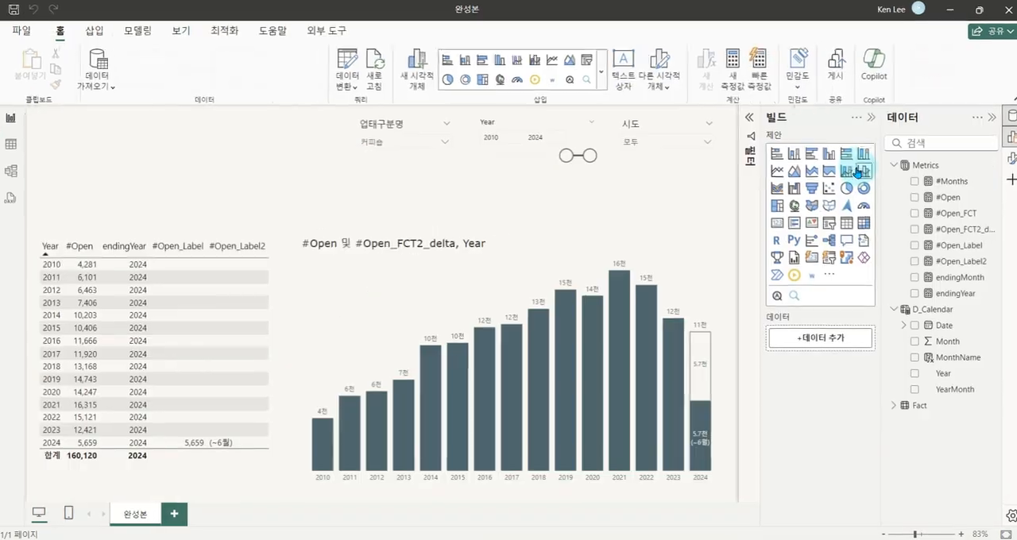
key("ctrl+1")
left_click(522, 453)
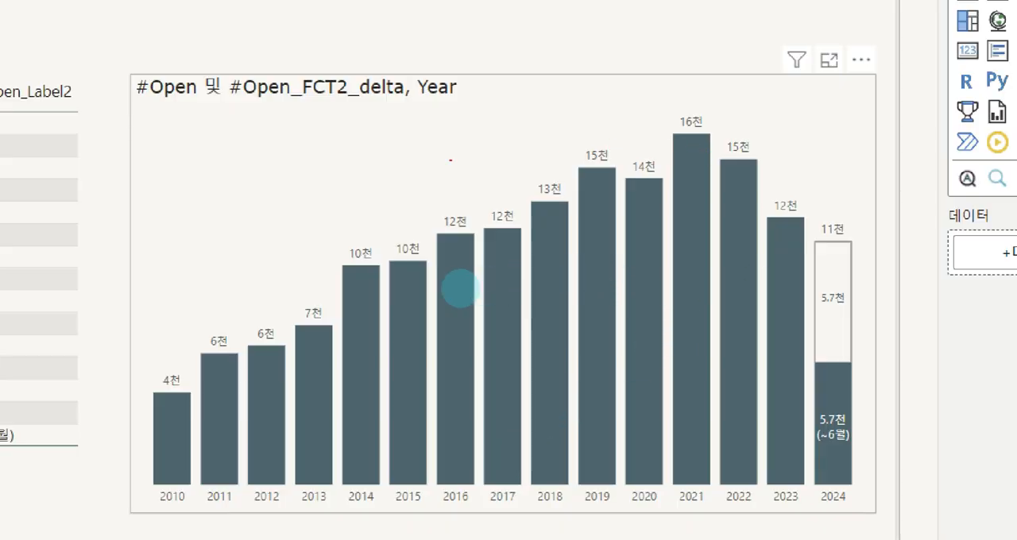
mouse_move(188, 354)
left_mouse_down()
mouse_move(529, 217)
mouse_move(701, 132)
mouse_move(806, 230)
left_mouse_up()
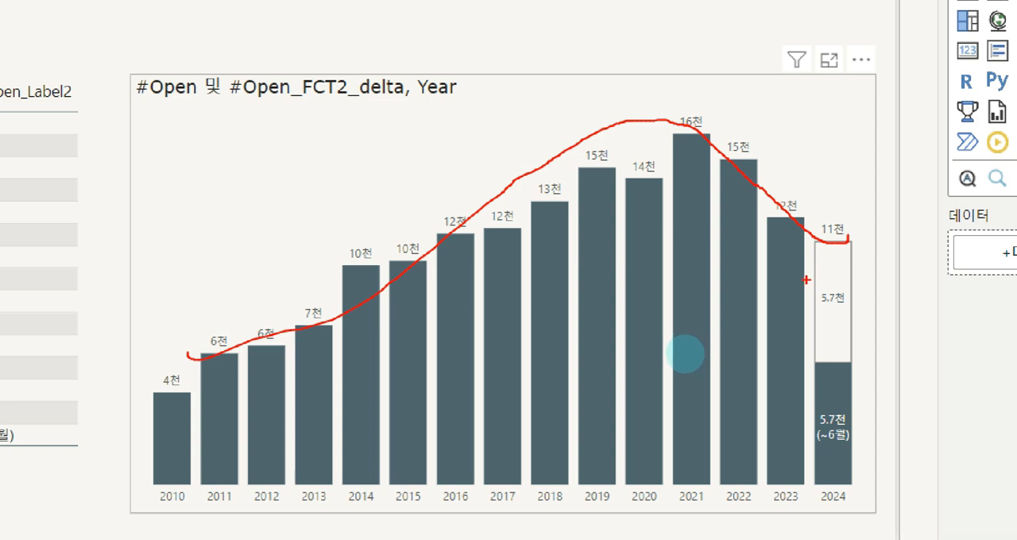
mouse_move(845, 299)
left_mouse_down()
mouse_move(871, 312)
mouse_move(863, 287)
left_mouse_up()
left_click_drag(840, 456, 826, 461)
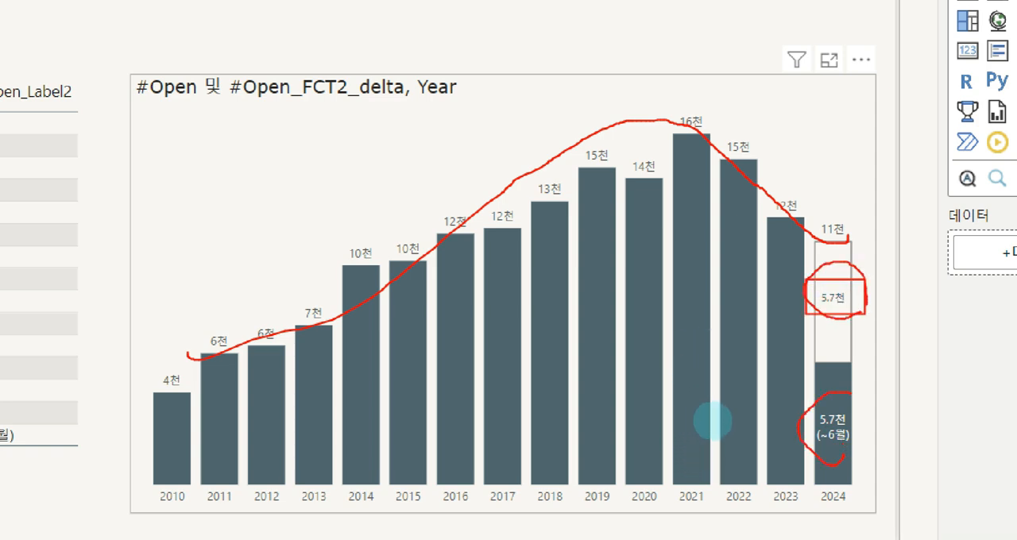
Compare the 2010–2023 columns of the 완성본 chart with its labelled 2024 column
mouse_move(151, 394)
left_mouse_down()
mouse_move(549, 323)
mouse_move(659, 344)
mouse_move(586, 488)
mouse_move(317, 454)
left_mouse_up()
left_click_drag(180, 467, 190, 383)
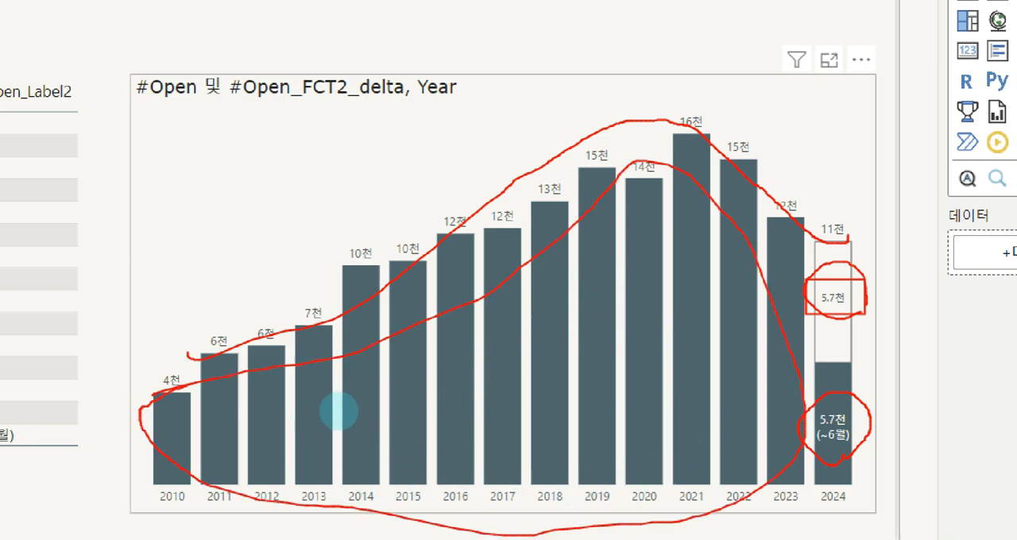
mouse_move(620, 284)
left_mouse_down()
mouse_move(576, 356)
mouse_move(436, 435)
left_mouse_up()
left_click_drag(460, 277, 654, 443)
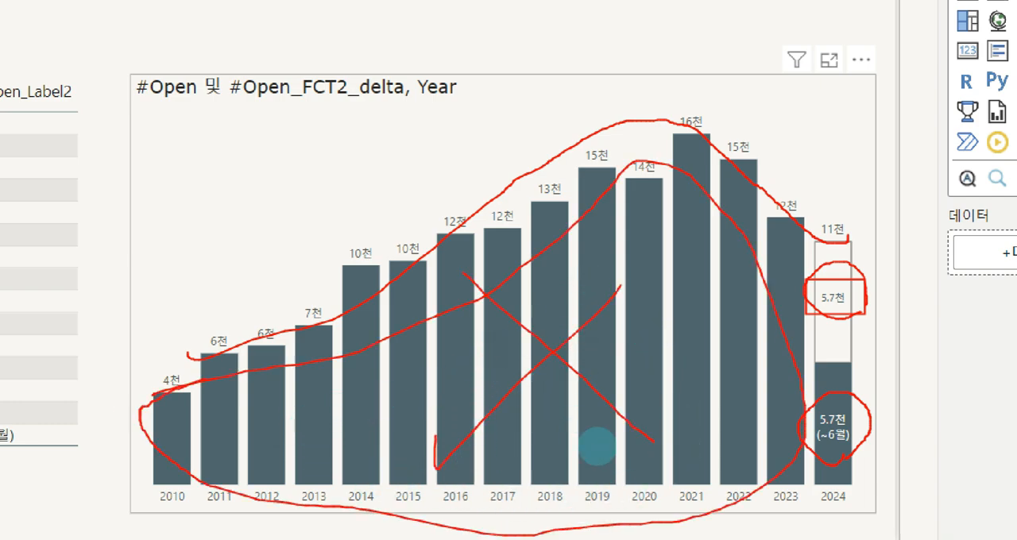
key("e")
key("Escape")
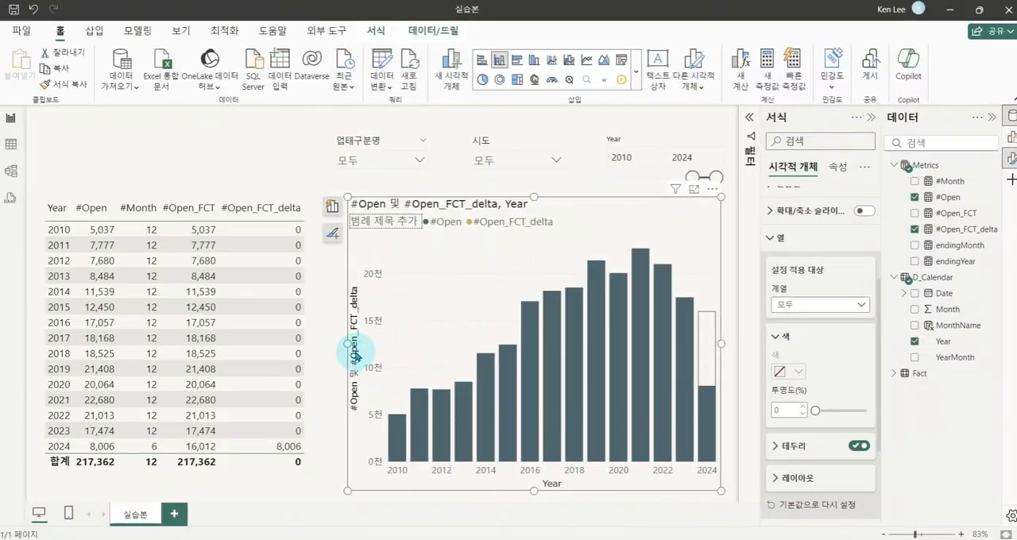
In the 실습본 report, remove #Open_FCT_delta, #Open_FCT and #Month from the yearly table, keeping only Year and #Open
left_click_drag(354, 352, 313, 344)
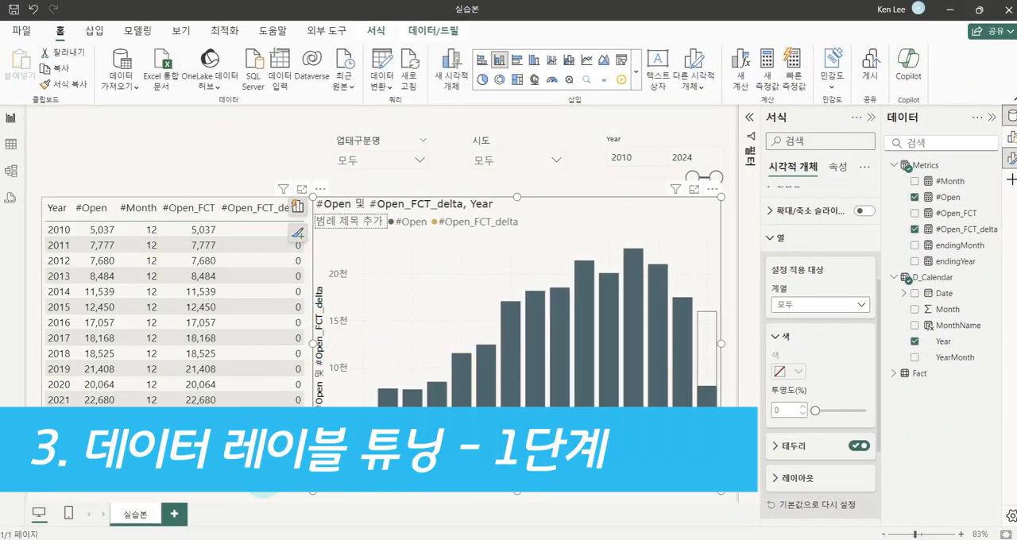
left_click(295, 254)
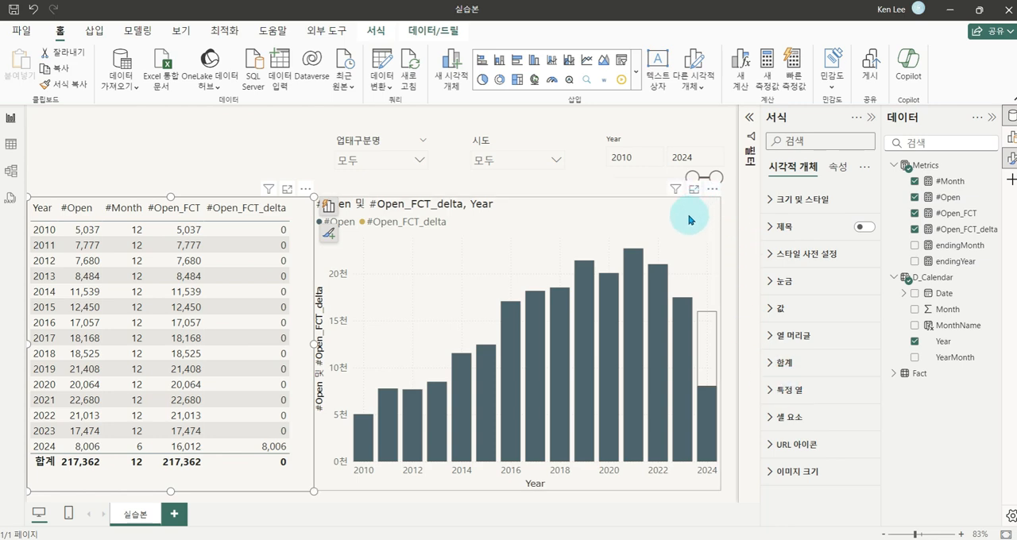
left_click(673, 215)
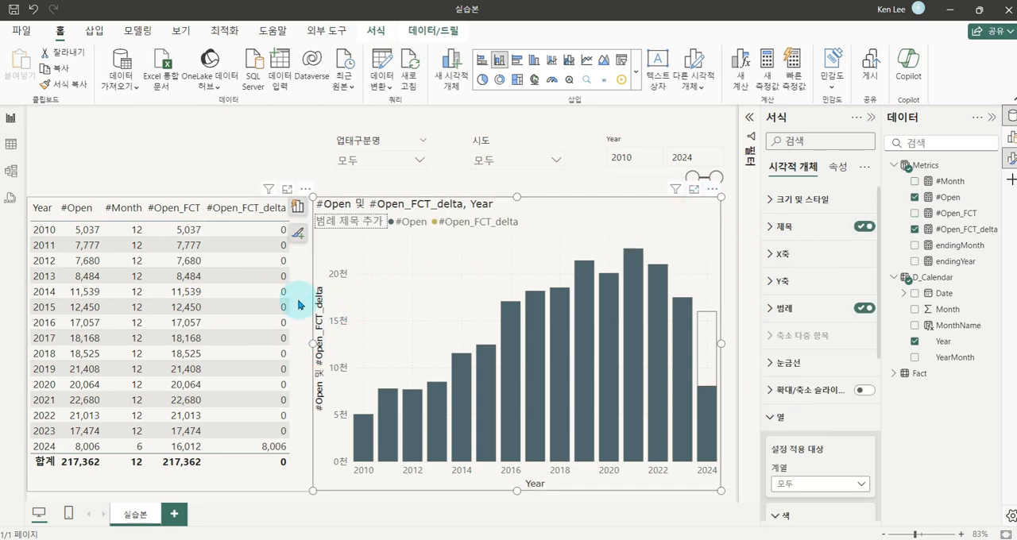
left_click(301, 296)
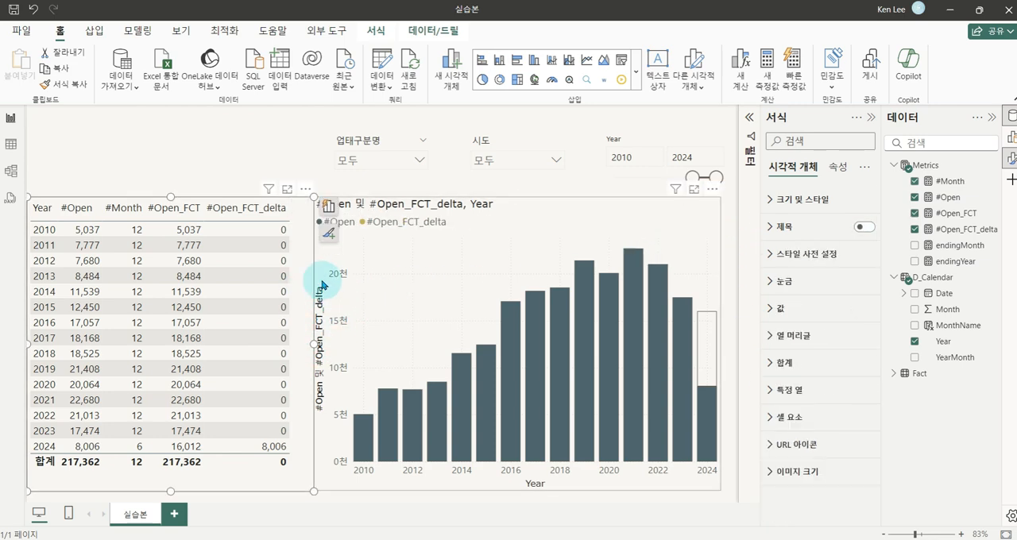
left_click(328, 208)
left_click(427, 397)
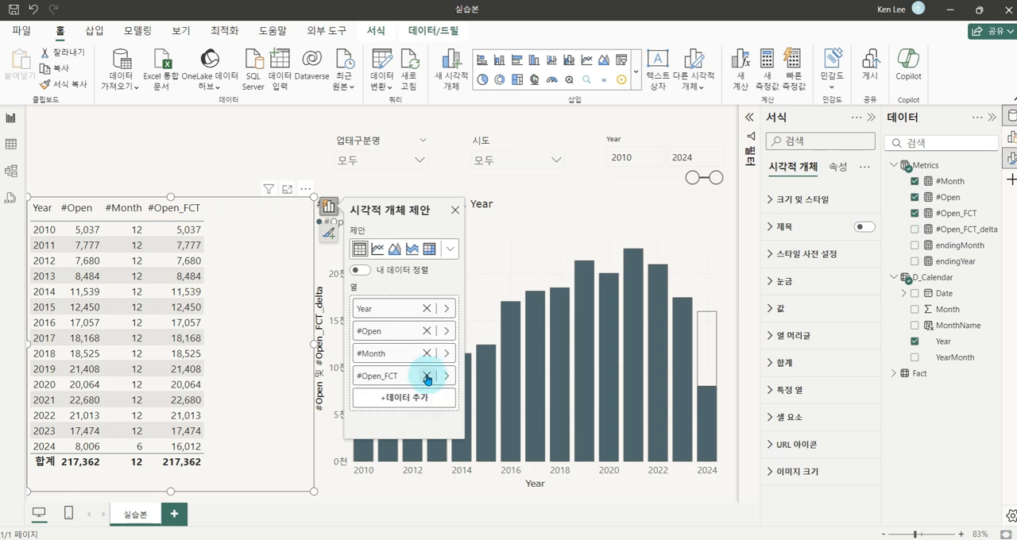
left_click(427, 375)
left_click(426, 354)
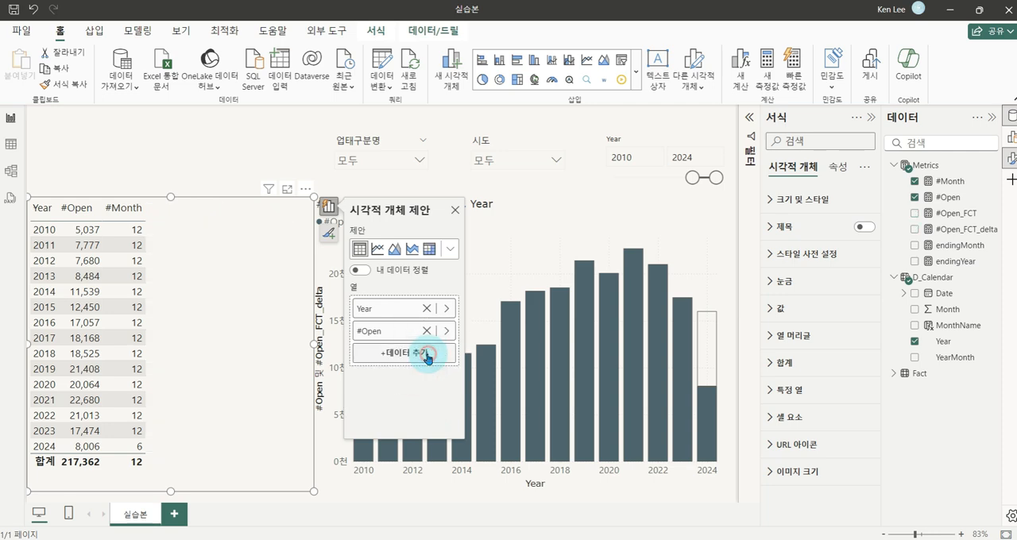
Widen the column chart into the space freed beside the yearly table and dismiss its visual suggestions
left_click(311, 346)
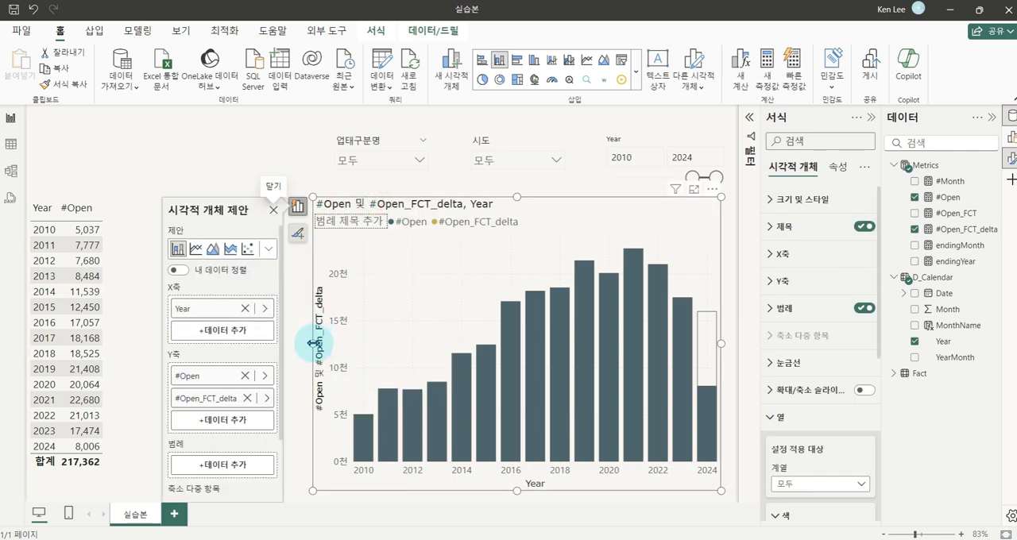
left_click_drag(310, 343, 171, 343)
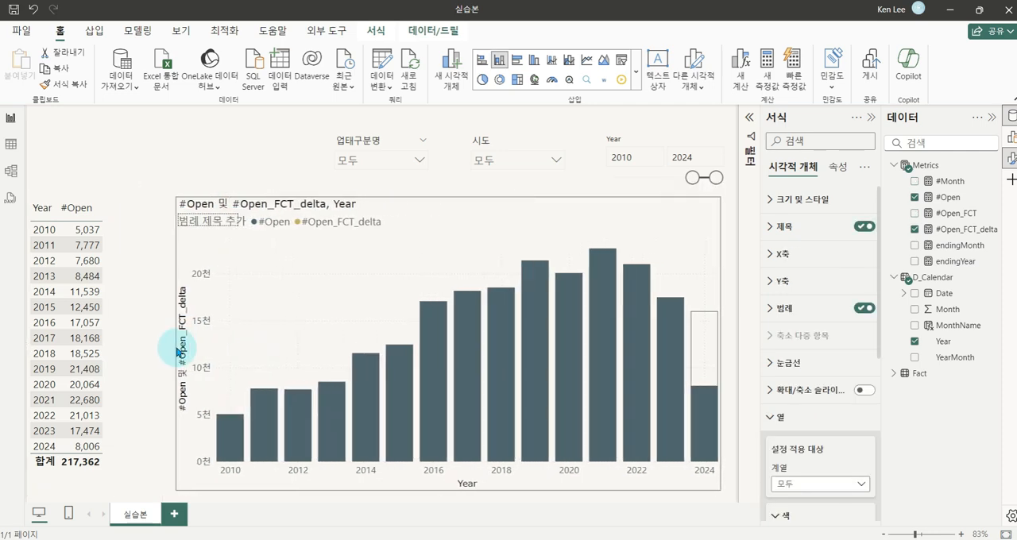
left_click(659, 206)
left_click(660, 207)
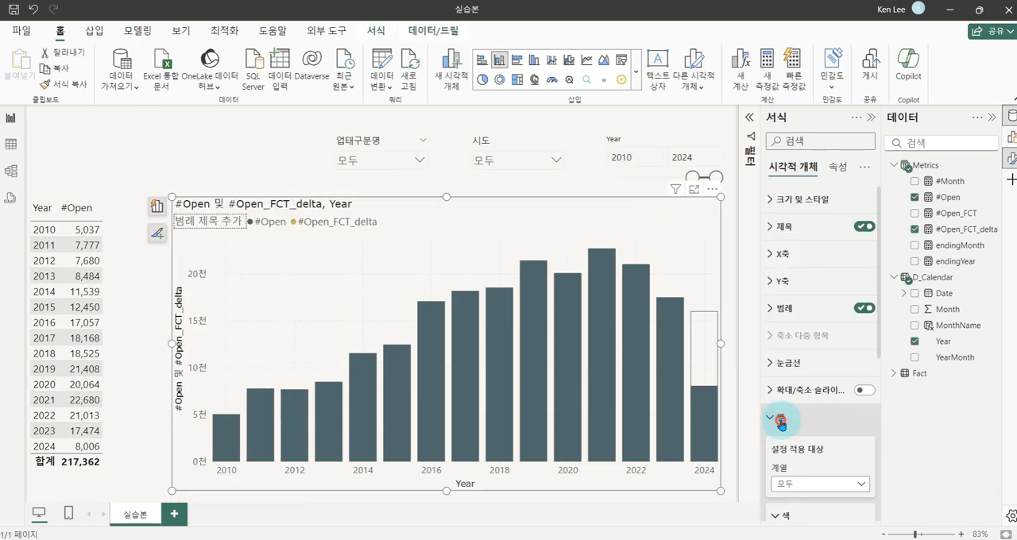
Enable the chart's data labels for all series (모두), with label density at 100% and overflow text (넘치는 텍스트) on
left_click(864, 427)
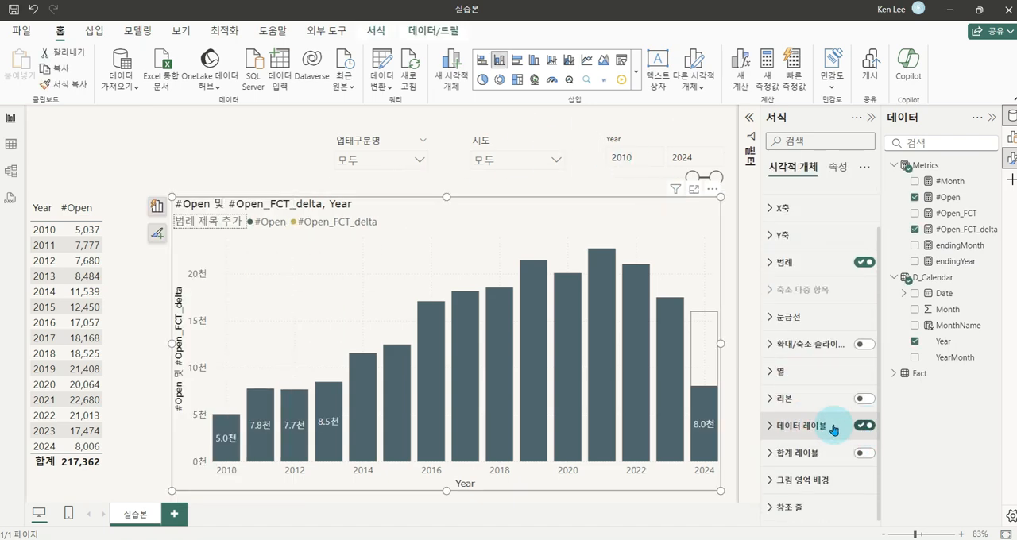
left_click(777, 429)
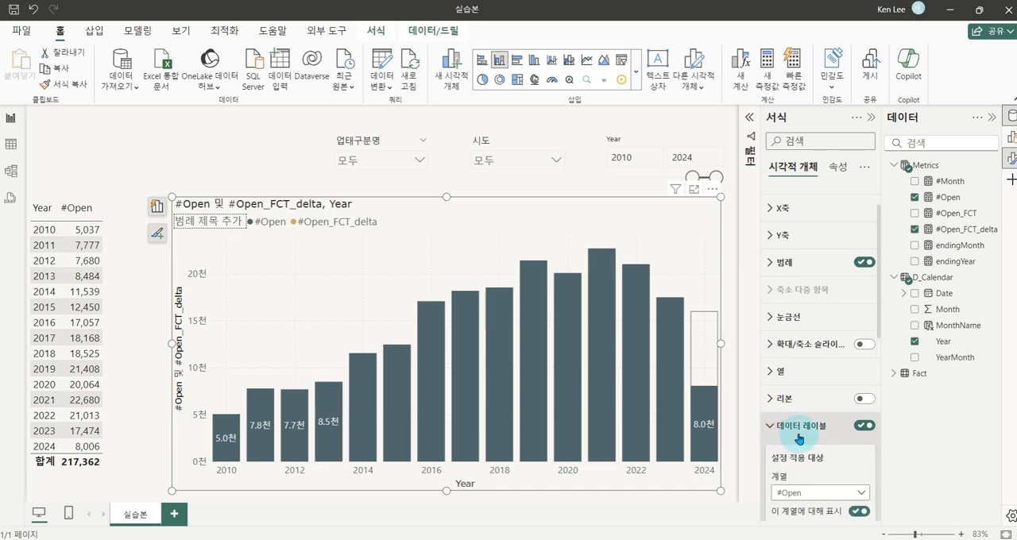
scroll(826, 398, "down", 3)
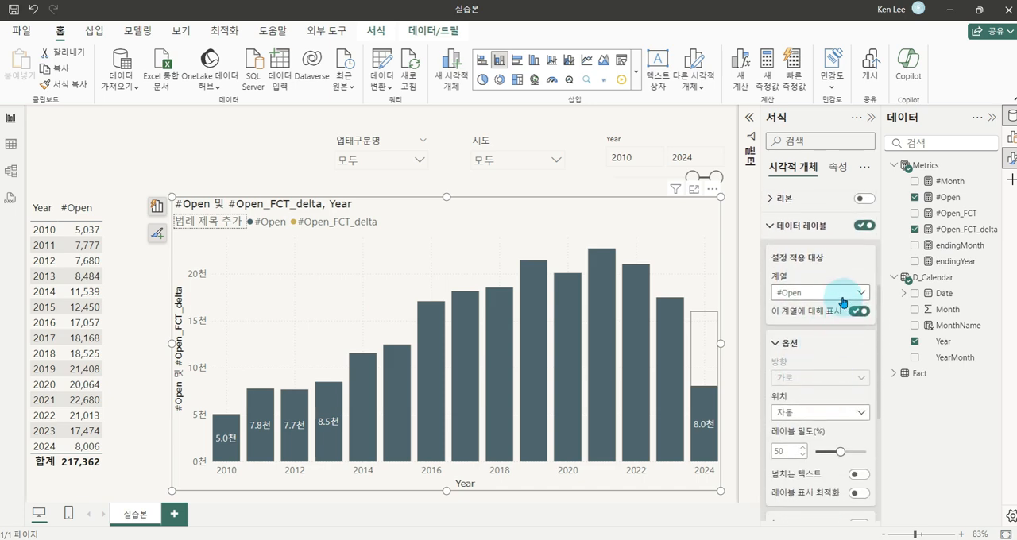
left_click(842, 298)
left_click(806, 310)
scroll(829, 370, "down", 1)
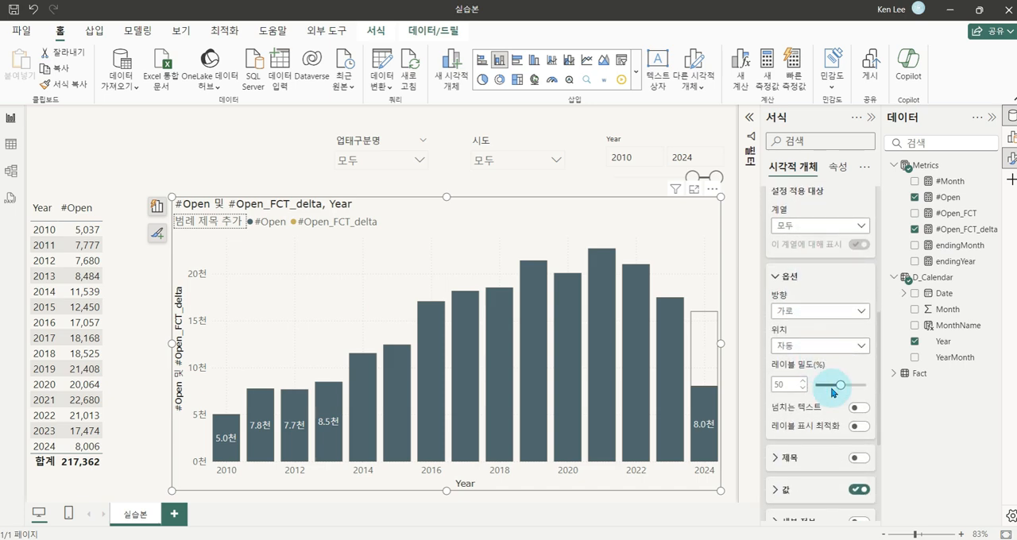
left_click_drag(839, 384, 879, 389)
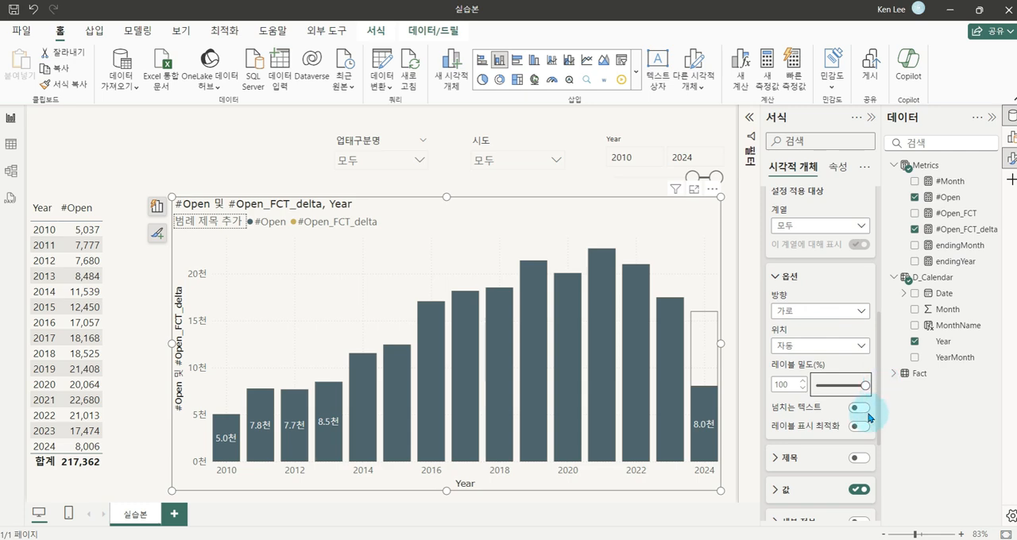
left_click(860, 408)
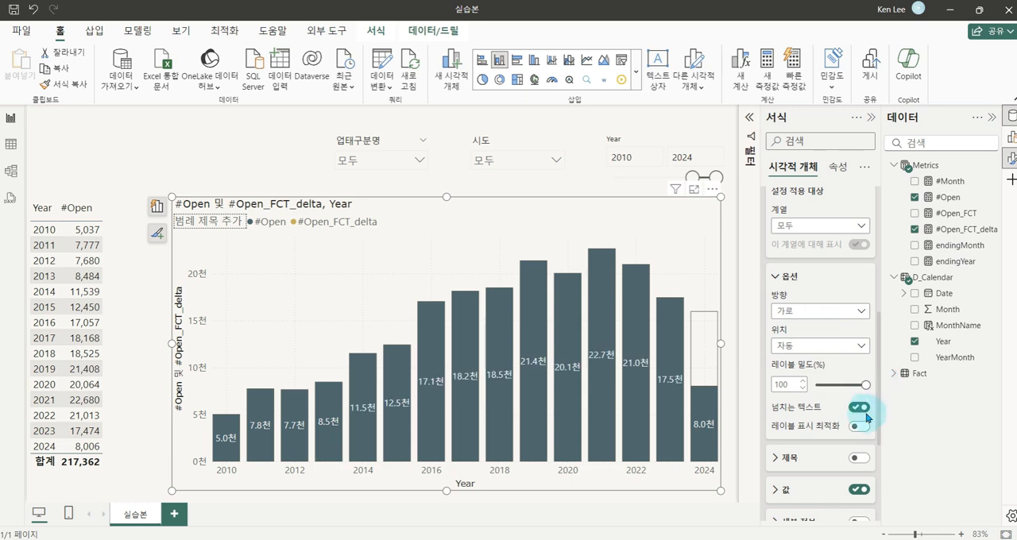
Set the data label values' font size to 8 for all series and widen the chart toward the table
scroll(858, 411, "down", 2)
left_click(778, 420)
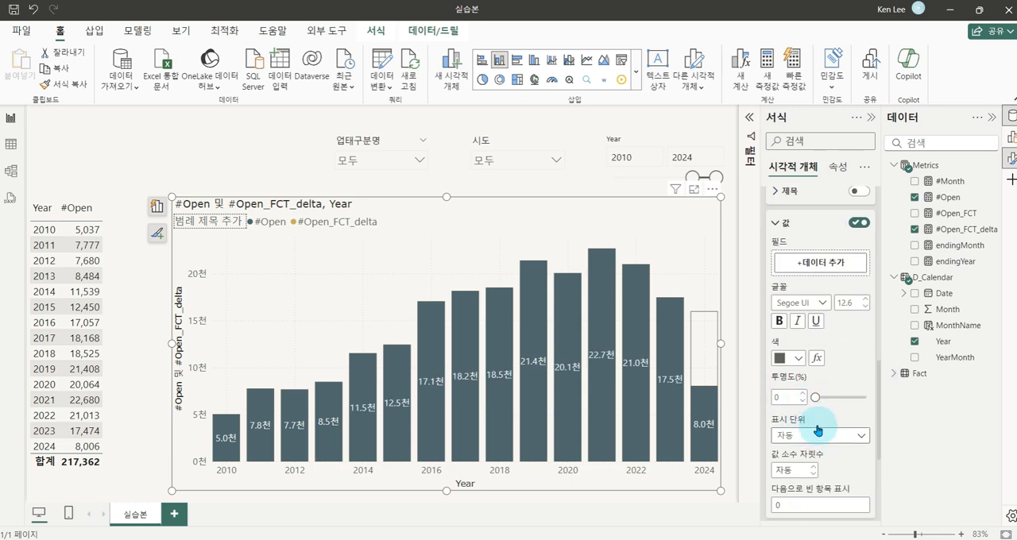
left_click(849, 305)
type("8")
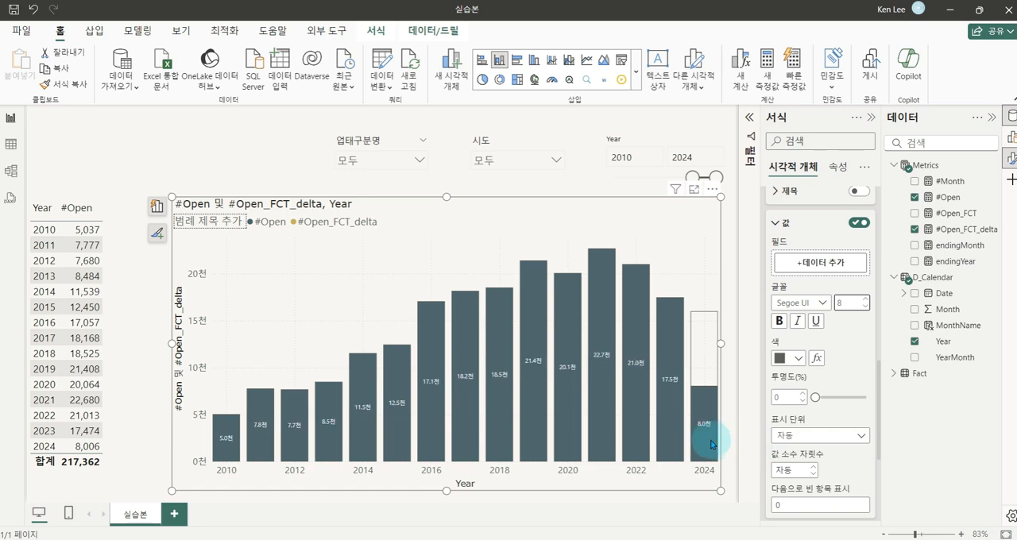
left_click_drag(173, 346, 137, 344)
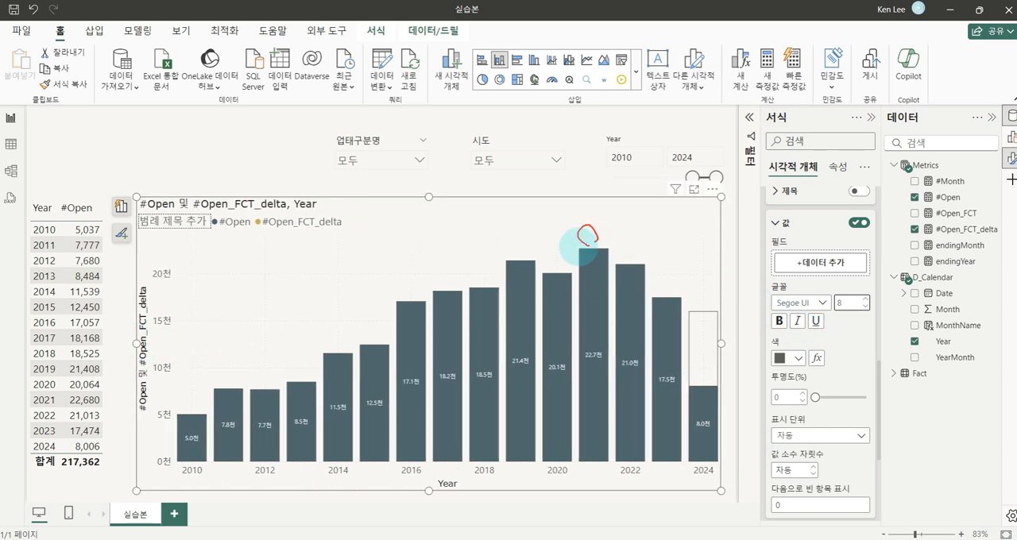
Examine the label positions above the 2020–2023 columns and inside the 2024 column's forecast portion
left_click_drag(612, 266, 621, 261)
mouse_move(659, 294)
left_mouse_down()
mouse_move(674, 281)
mouse_move(619, 287)
left_mouse_up()
mouse_move(570, 267)
left_mouse_down()
mouse_move(561, 272)
mouse_move(565, 253)
left_mouse_up()
left_click_drag(686, 340, 716, 365)
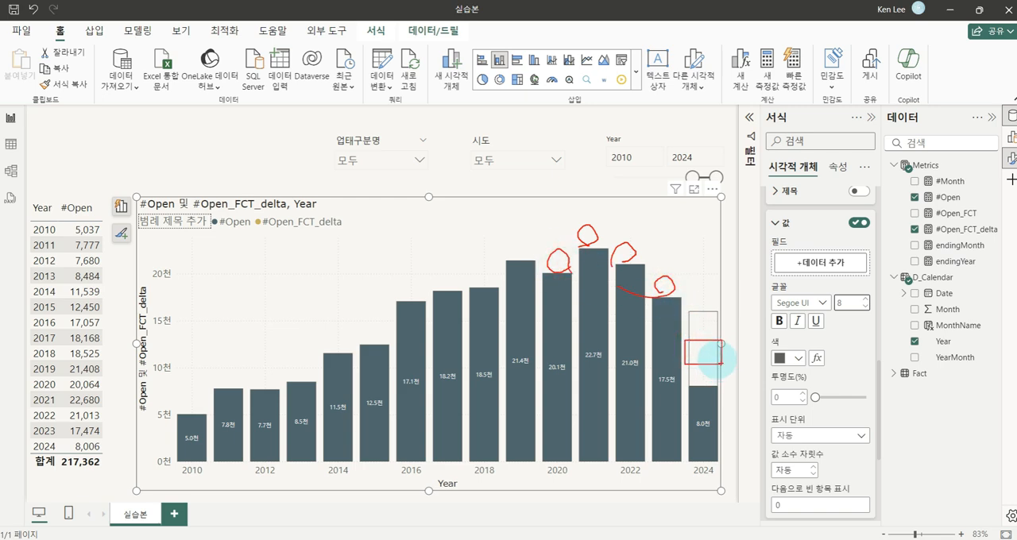
key("Escape")
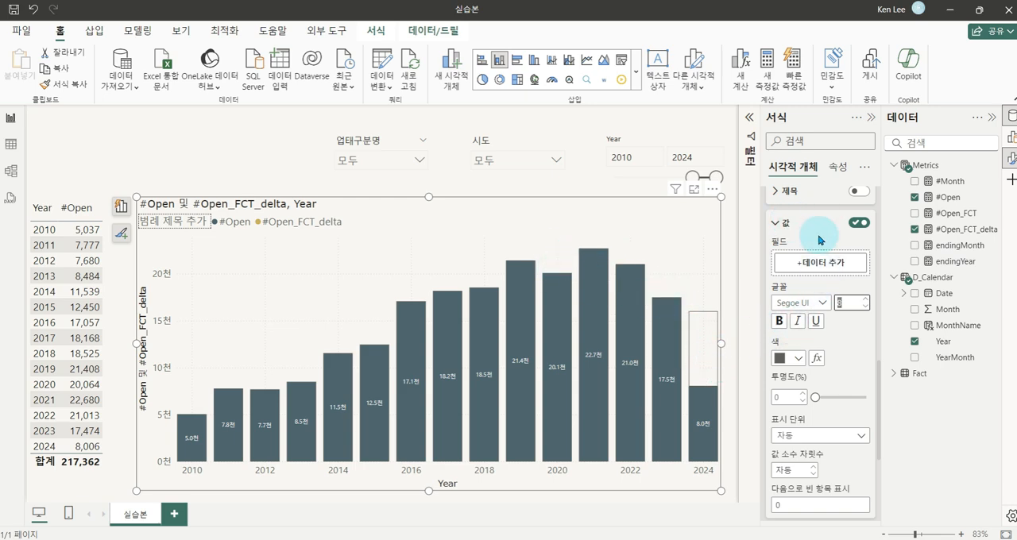
Set the #Open_FCT_delta data label values to the recently used dark slate colour and widen the chart slightly
scroll(821, 241, "up", 5)
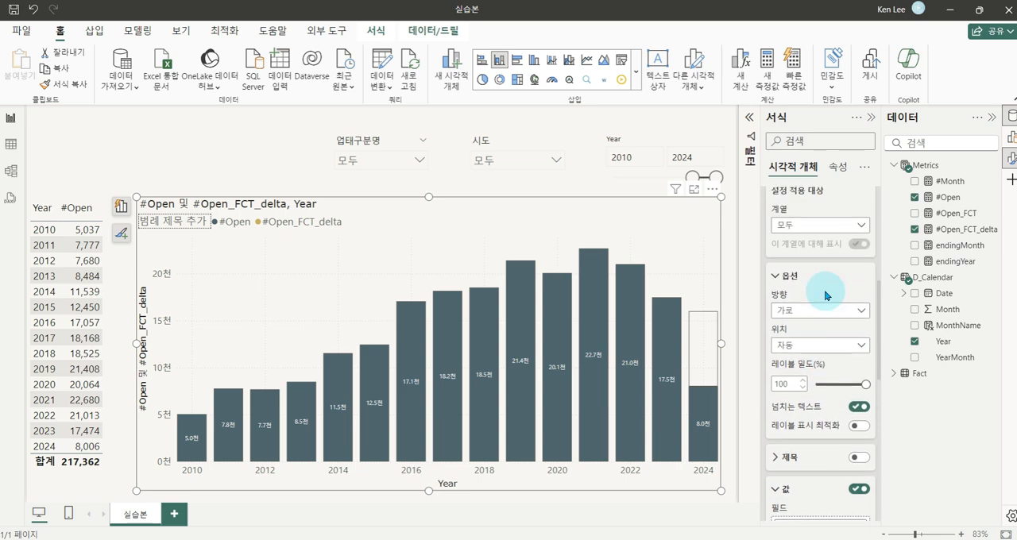
scroll(820, 266, "up", 1)
left_click(853, 292)
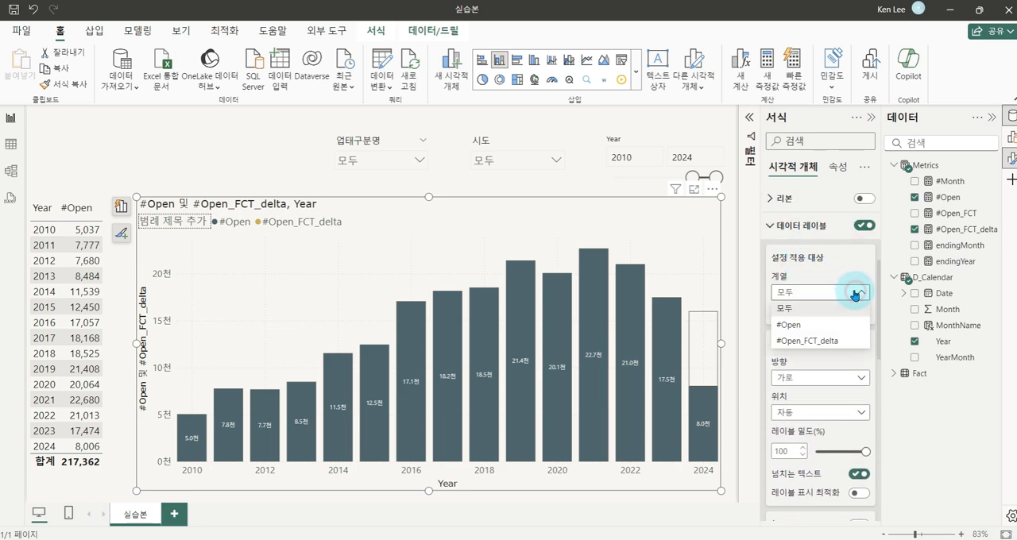
left_click(816, 340)
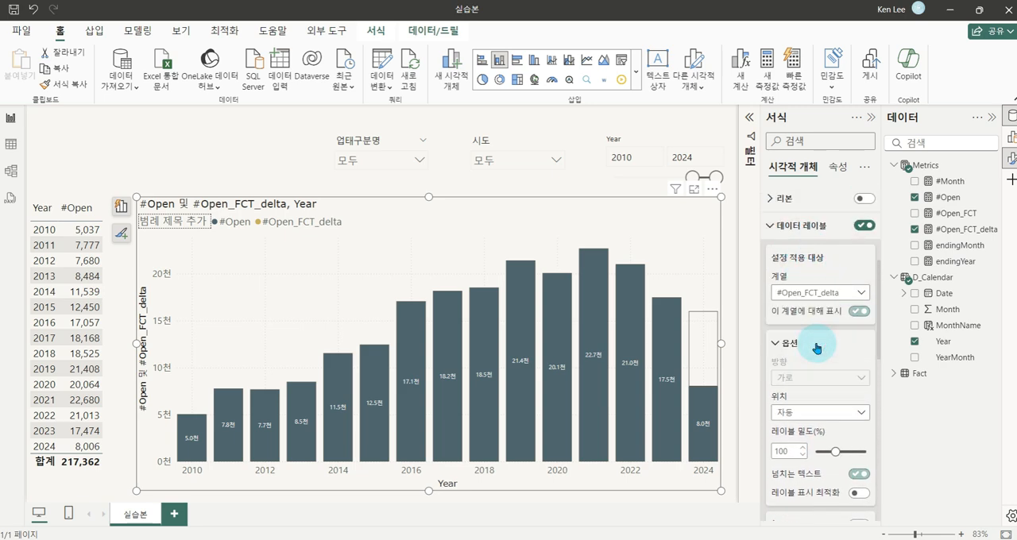
scroll(822, 358, "down", 3)
scroll(824, 355, "down", 3)
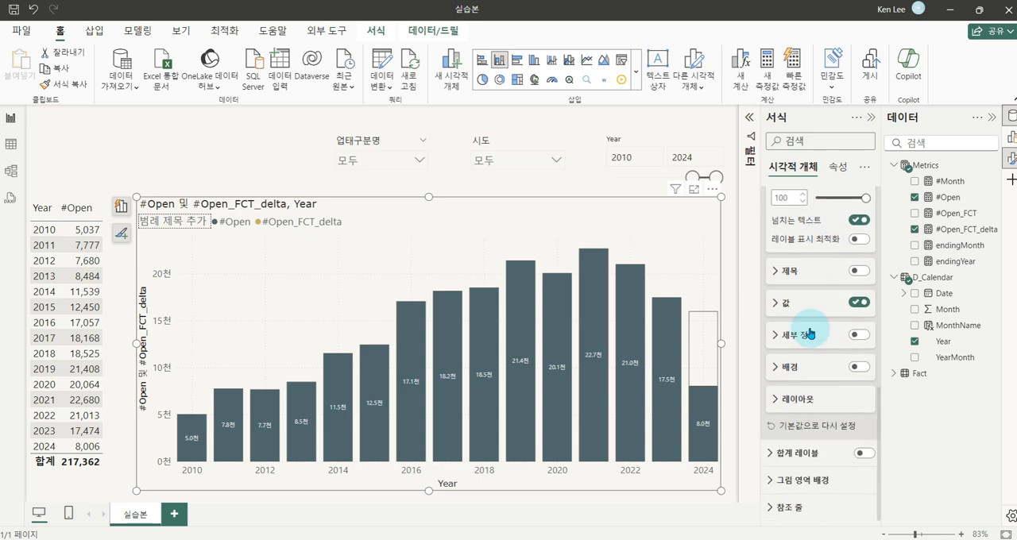
left_click(783, 300)
scroll(822, 328, "down", 3)
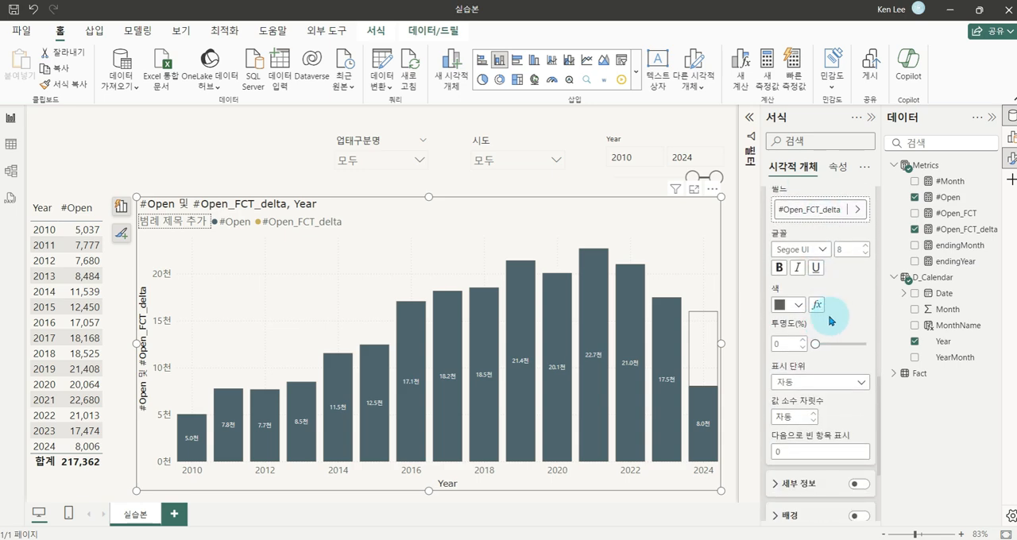
left_click(796, 305)
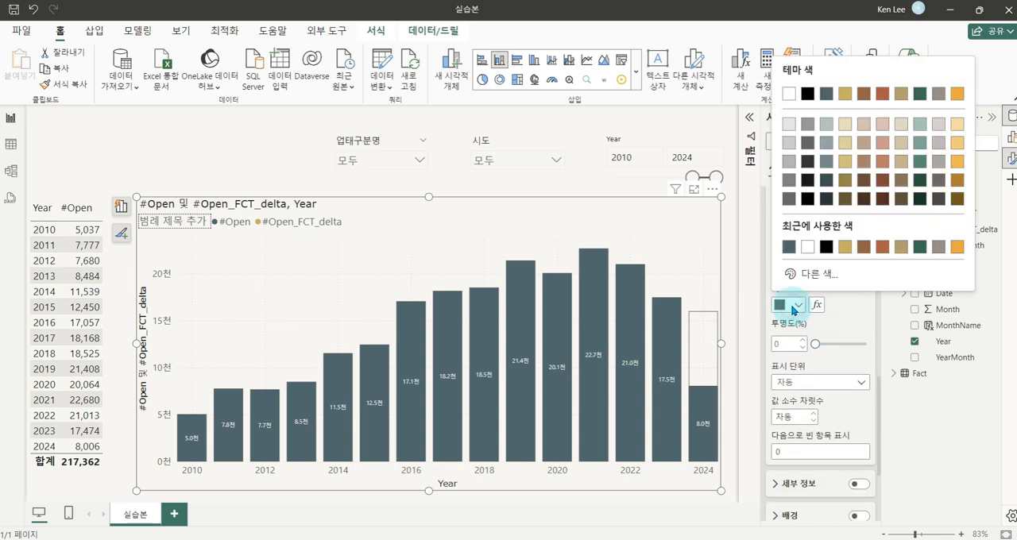
left_click(788, 247)
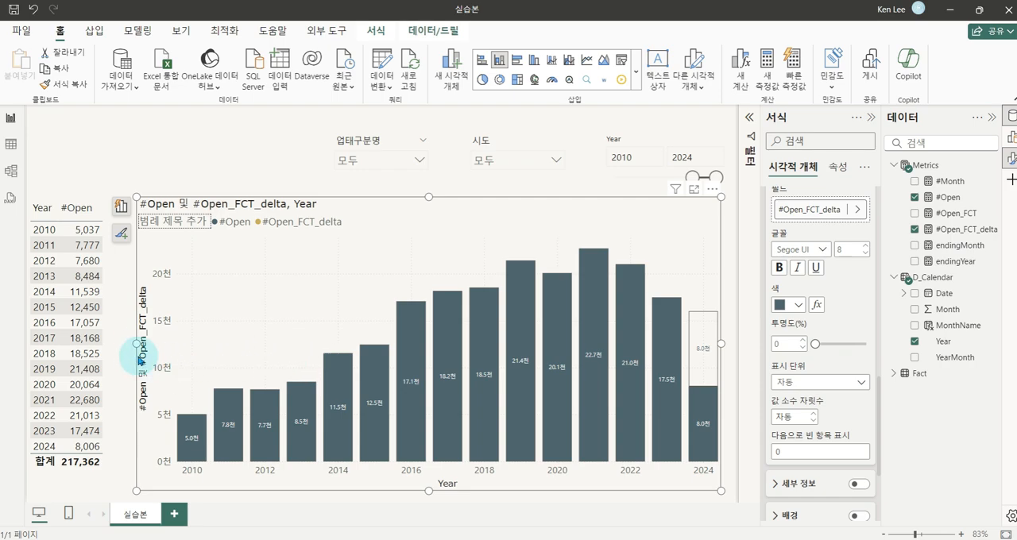
left_click_drag(135, 342, 119, 343)
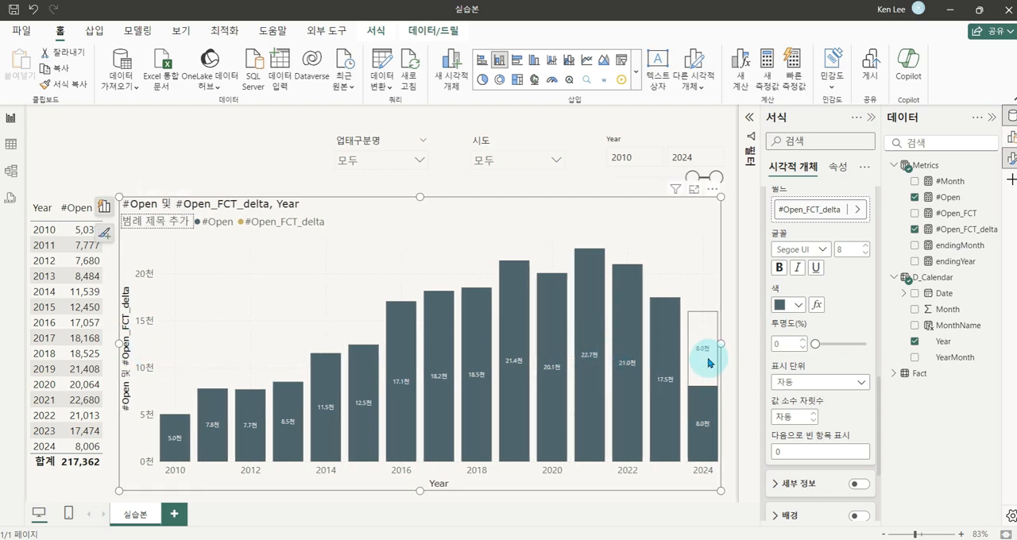
Examine the forecast label in the 2024 column alongside its label colour setting
key("ctrl+1")
left_click(796, 307)
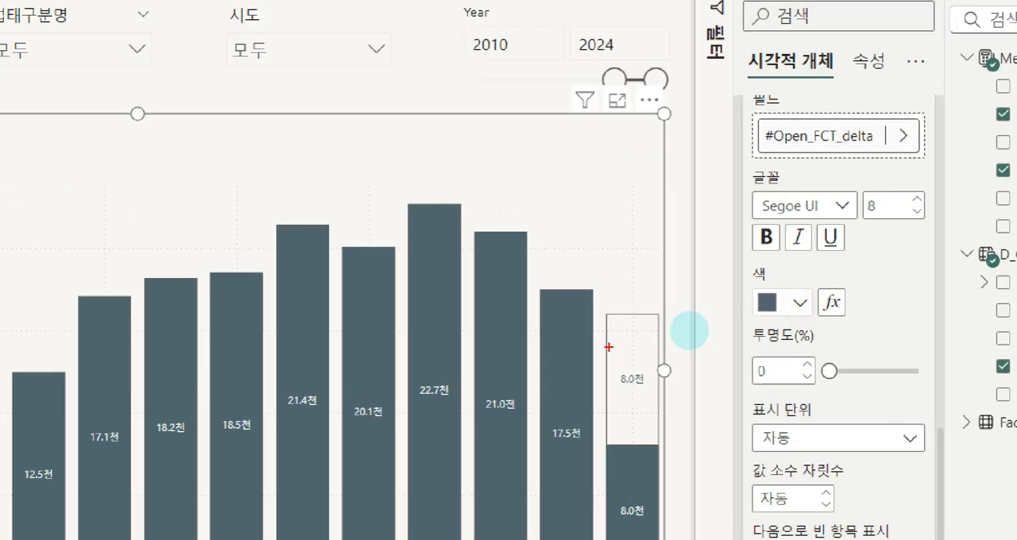
left_click_drag(608, 346, 680, 406)
mouse_move(756, 302)
left_mouse_down()
mouse_move(671, 356)
mouse_move(591, 358)
mouse_move(667, 390)
left_mouse_up()
left_click_drag(678, 281, 727, 283)
key("Escape")
Turn on the chart's total labels (합계 레이블)
scroll(834, 306, "up", 6)
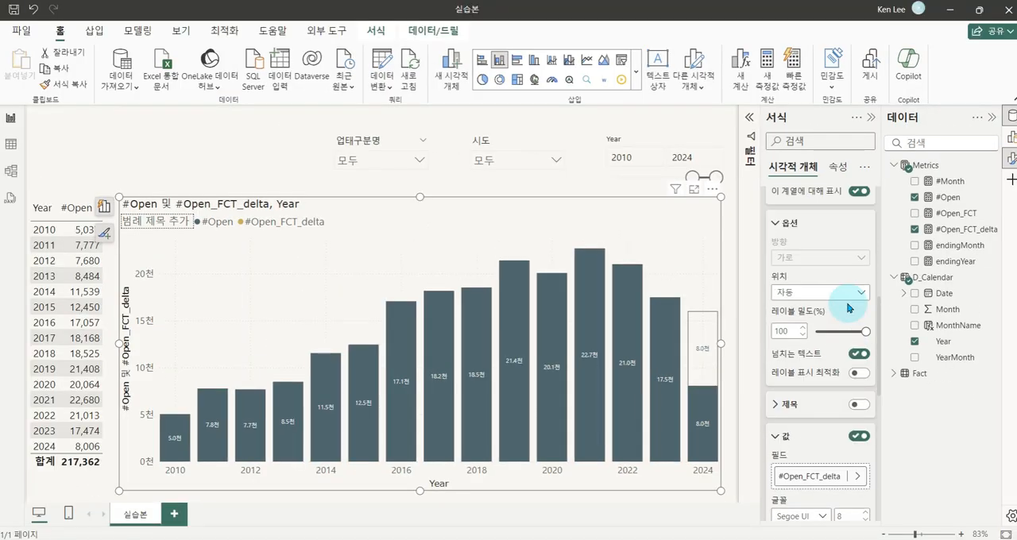
left_click(773, 306)
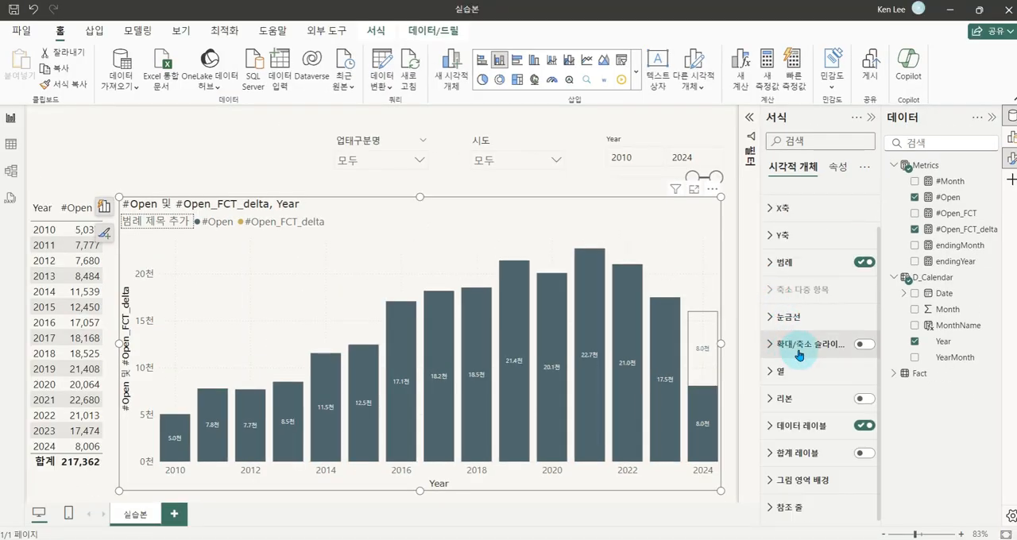
left_click(864, 455)
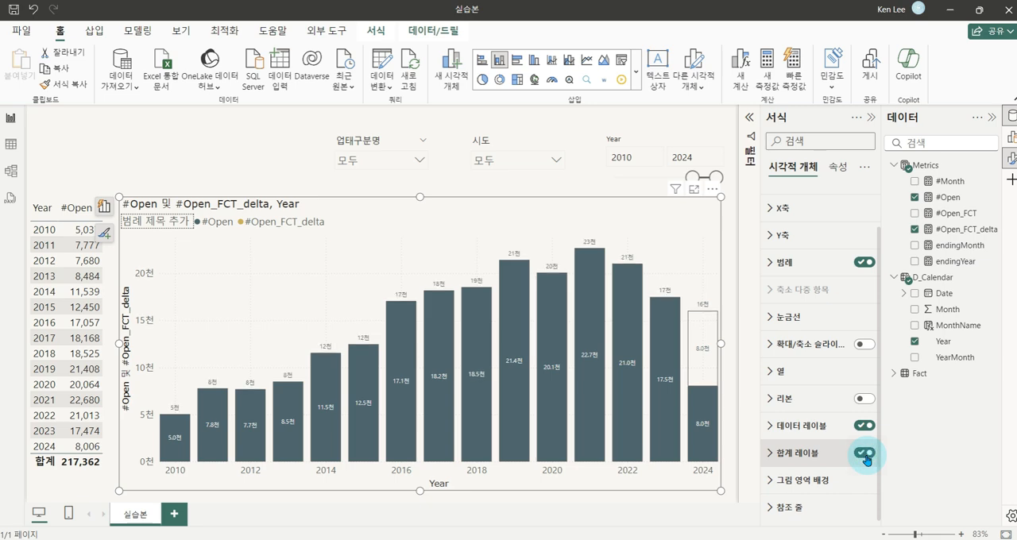
Examine the #Open data labels inside the 2010–2023 columns against the total labels above them and the labels in the 2024 column
left_click(783, 453)
left_click(797, 456)
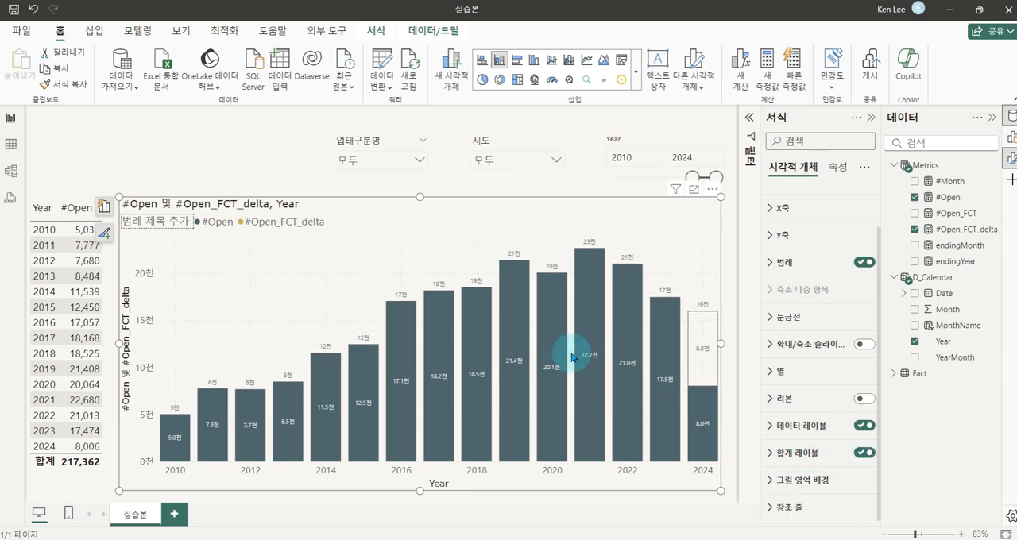
mouse_move(146, 389)
left_mouse_down()
mouse_move(417, 304)
mouse_move(656, 288)
mouse_move(683, 297)
left_mouse_up()
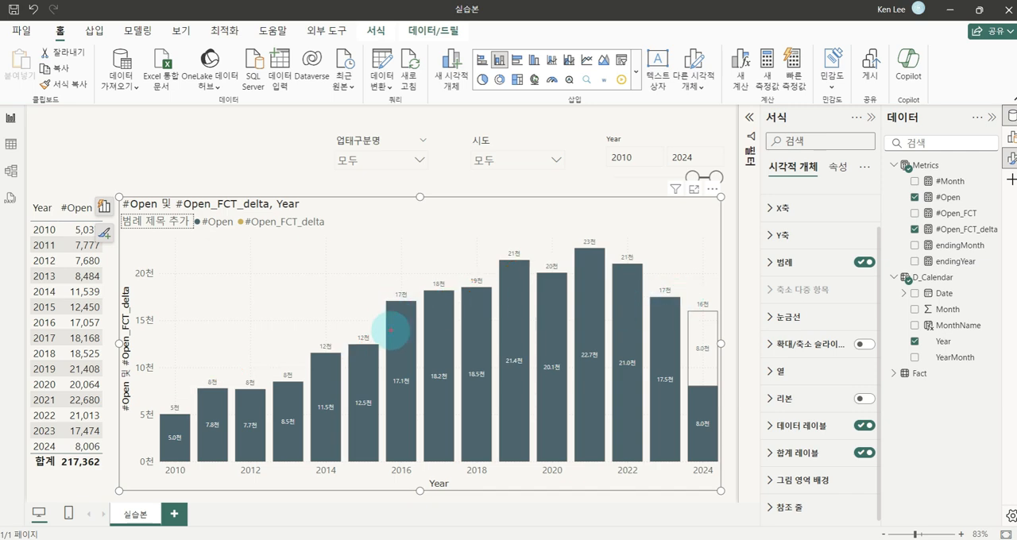
mouse_move(165, 414)
left_mouse_down()
mouse_move(203, 447)
mouse_move(581, 369)
mouse_move(647, 379)
mouse_move(552, 315)
mouse_move(349, 348)
mouse_move(278, 389)
mouse_move(157, 425)
left_mouse_up()
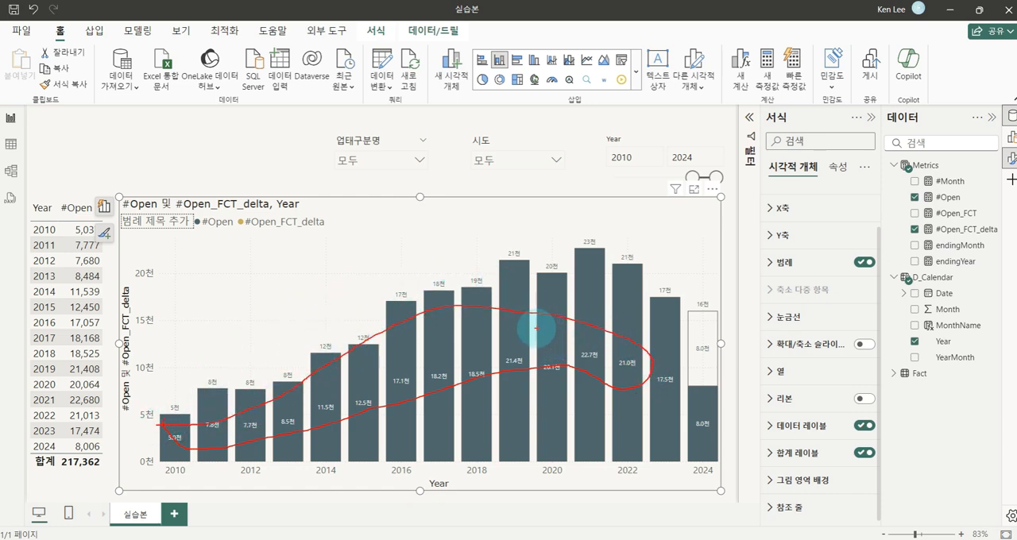
left_click_drag(521, 310, 436, 409)
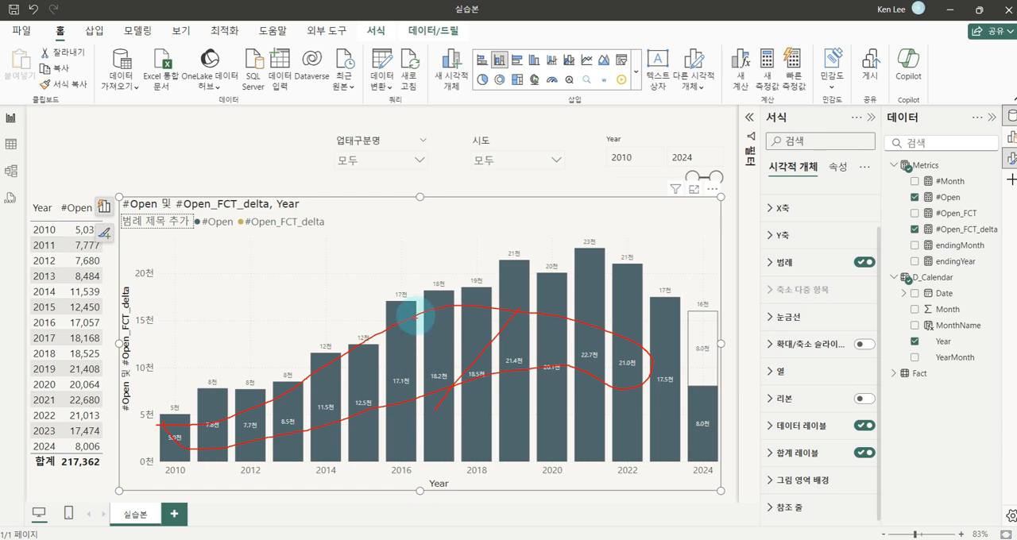
left_click_drag(420, 312, 565, 411)
mouse_move(697, 415)
left_mouse_down()
mouse_move(709, 439)
mouse_move(725, 405)
left_mouse_up()
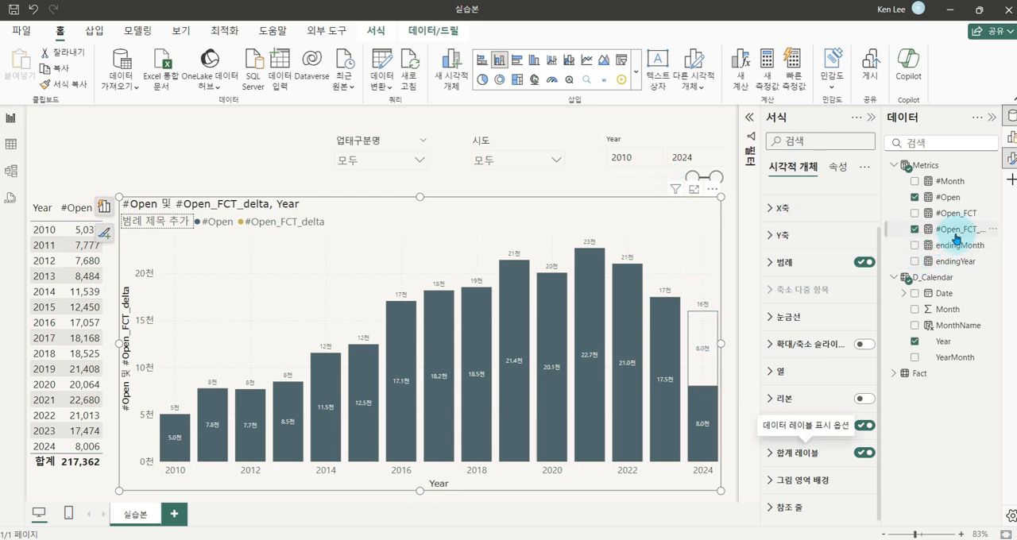
Create a new measure in the Metrics table named #Open_Label
right_click(931, 167)
right_click(913, 165)
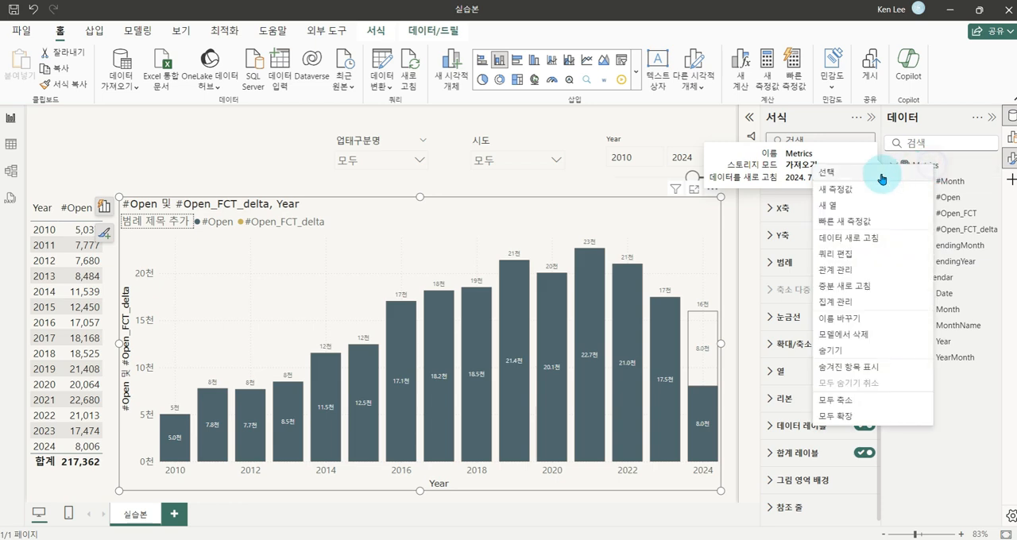
left_click(835, 189)
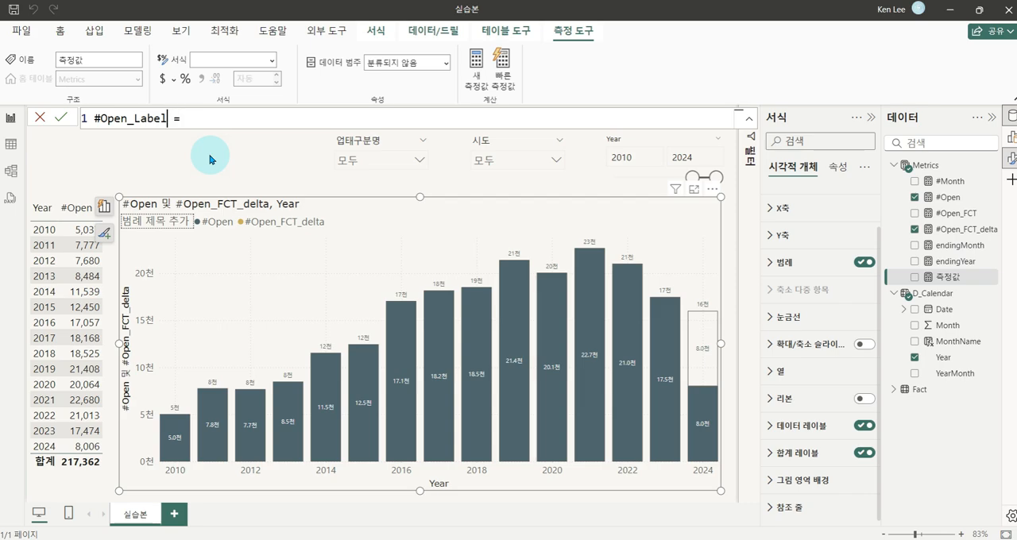
type("F")
key("BackSpace")
Begin the #Open_Label formula with an IF condition testing SELECTEDVALUE(D_Calendar[Year]) = [endingYear]
type("IF(selec")
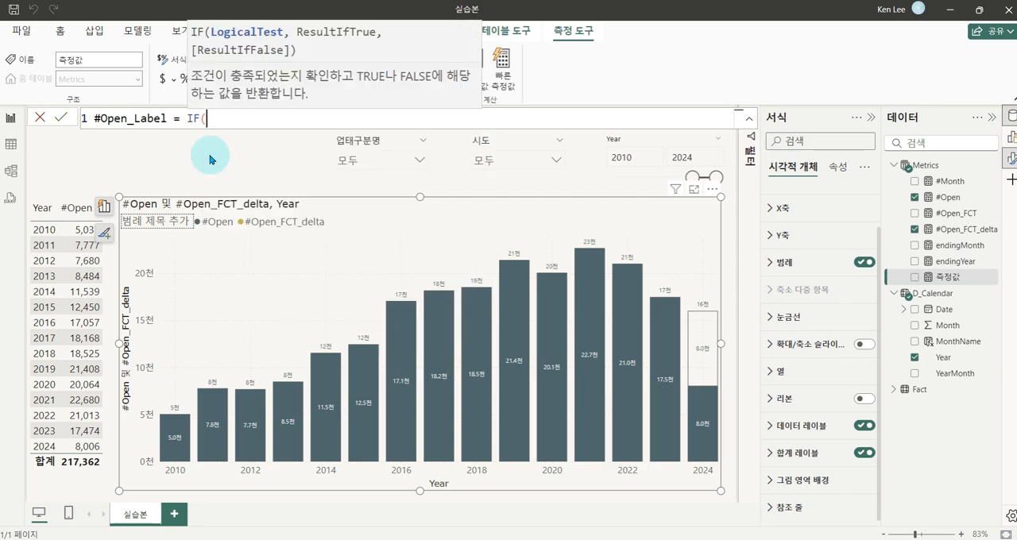
key("Down")
key("Down")
key("Down")
key("Down")
key("Tab")
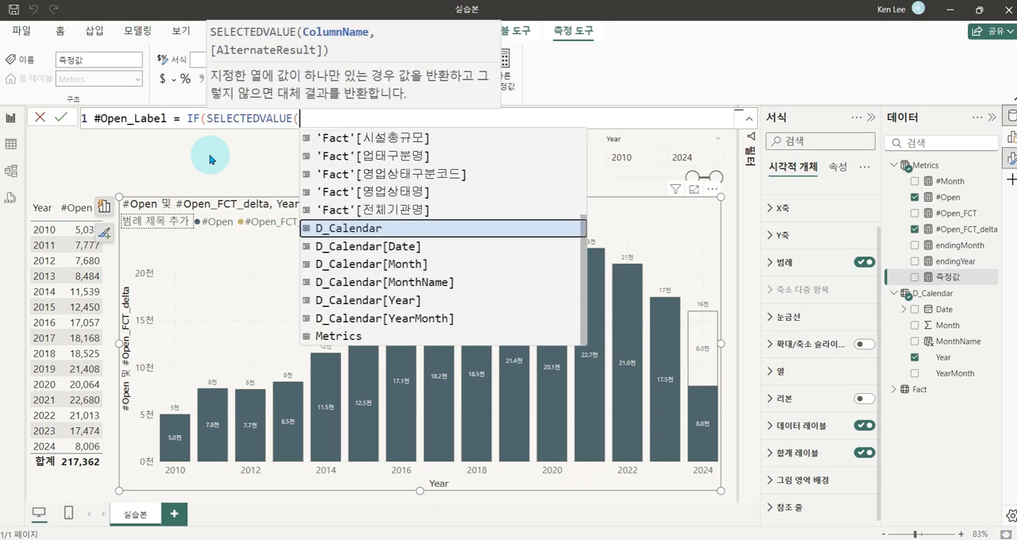
key("Down")
key("Down")
key("Down")
key("Down")
key("Tab")
type(")")
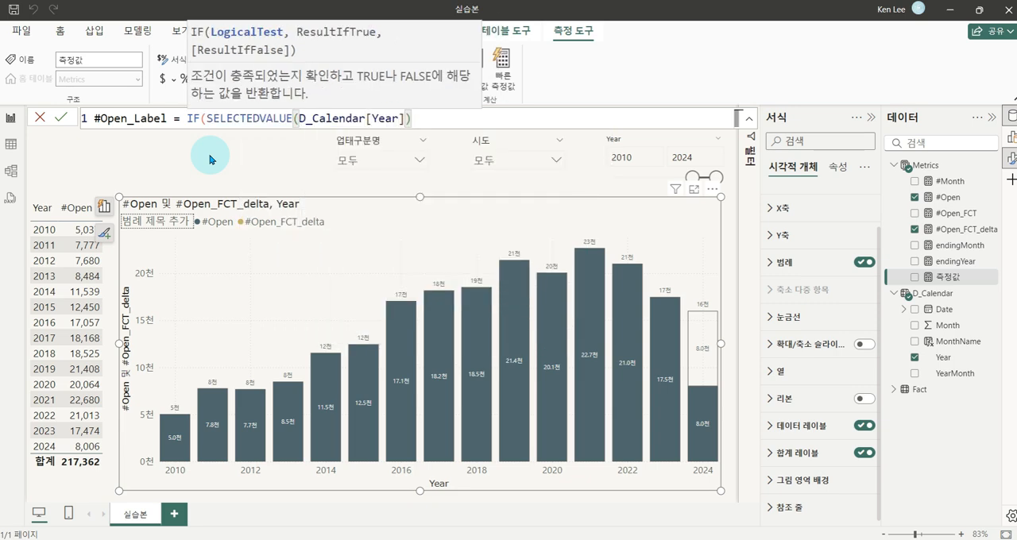
type(" = [end")
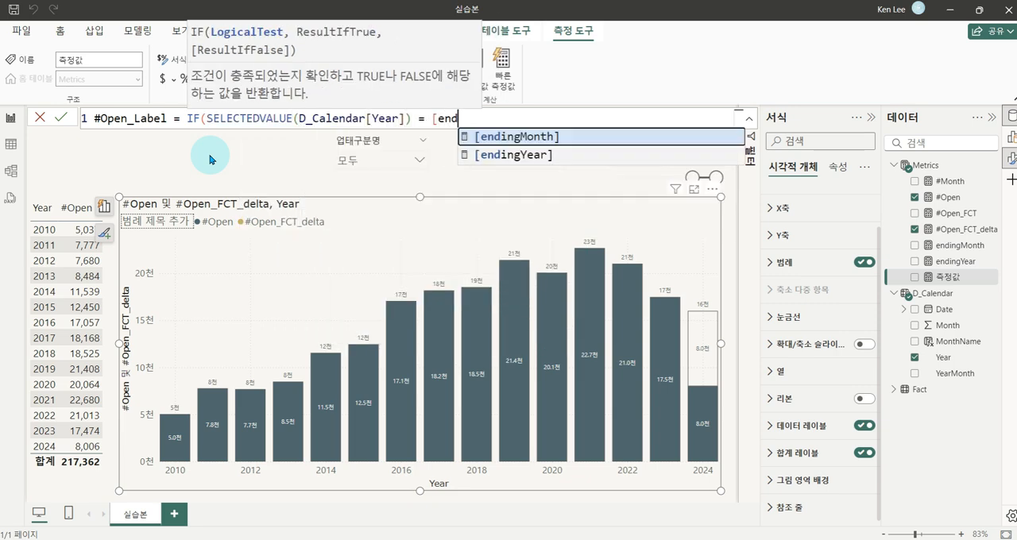
key("Down")
key("Tab")
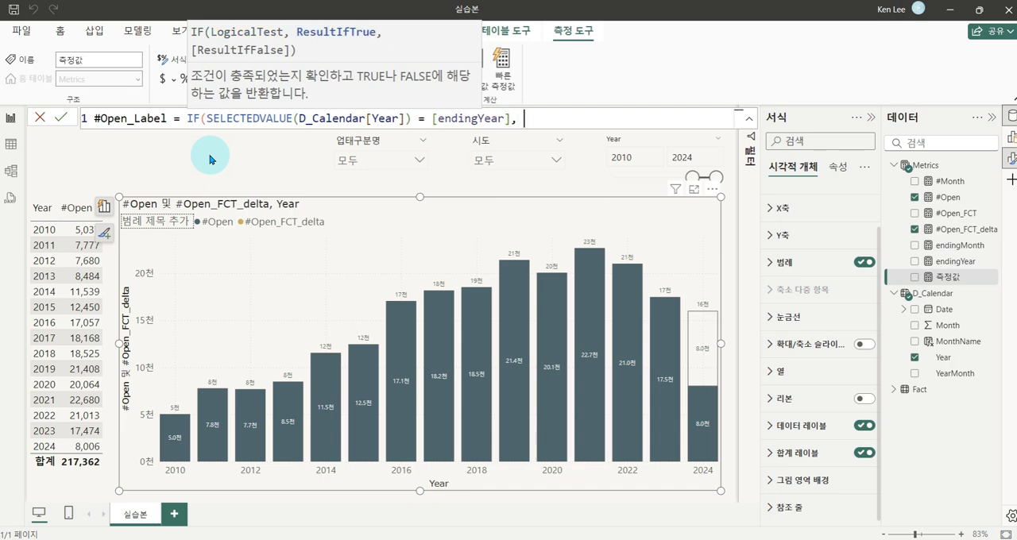
Complete the #Open_Label formula with [#Open] as the result when true, and commit the measure
type("[open")
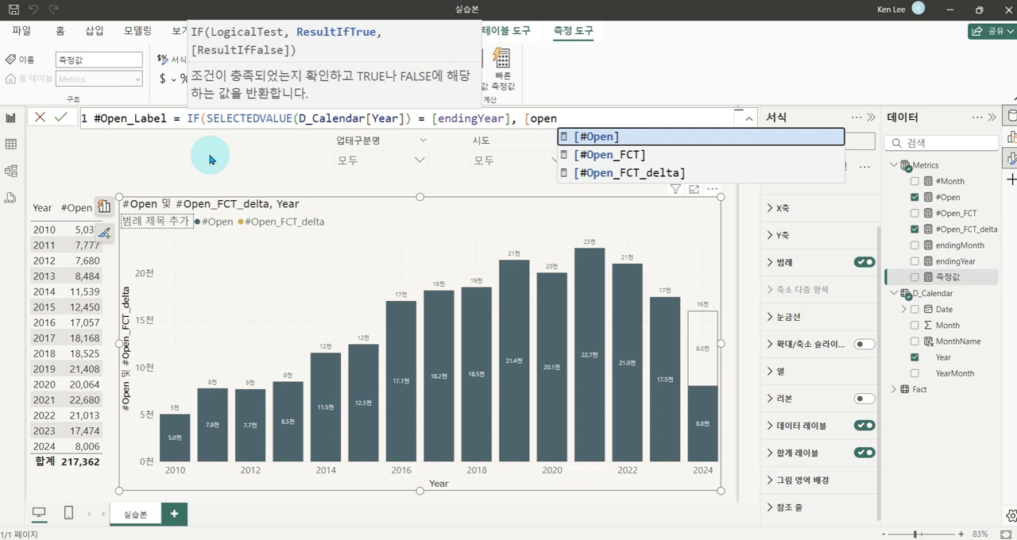
key("Tab")
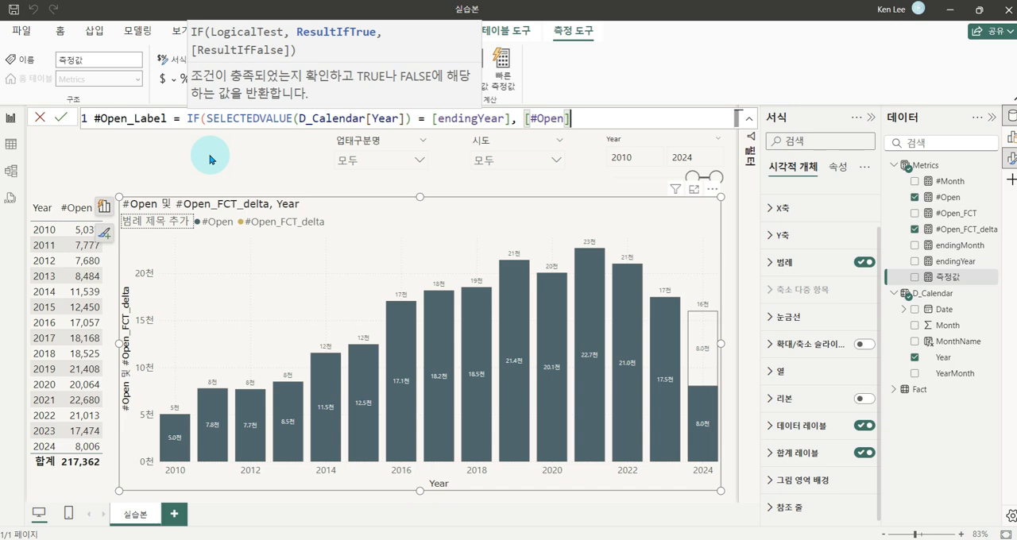
type(")")
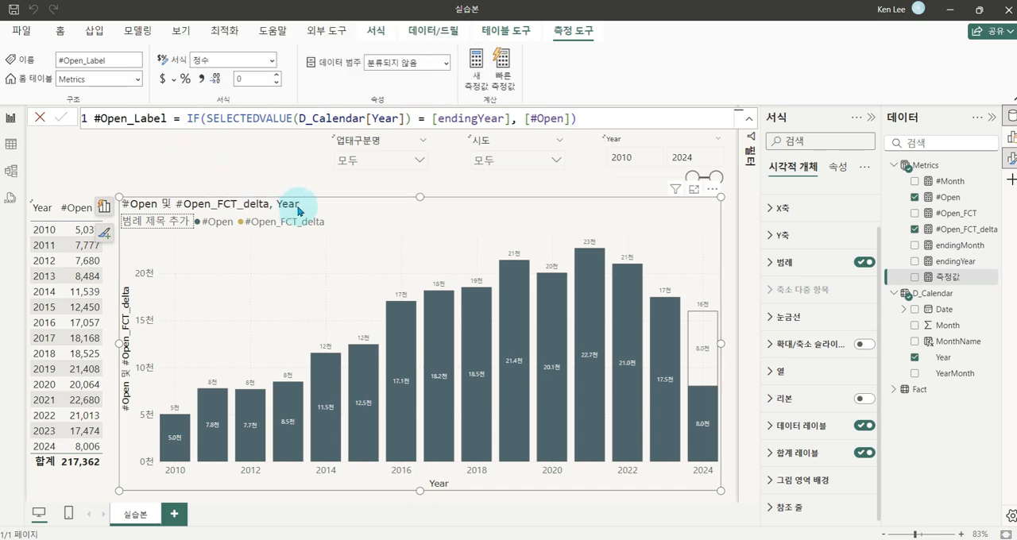
key("Return")
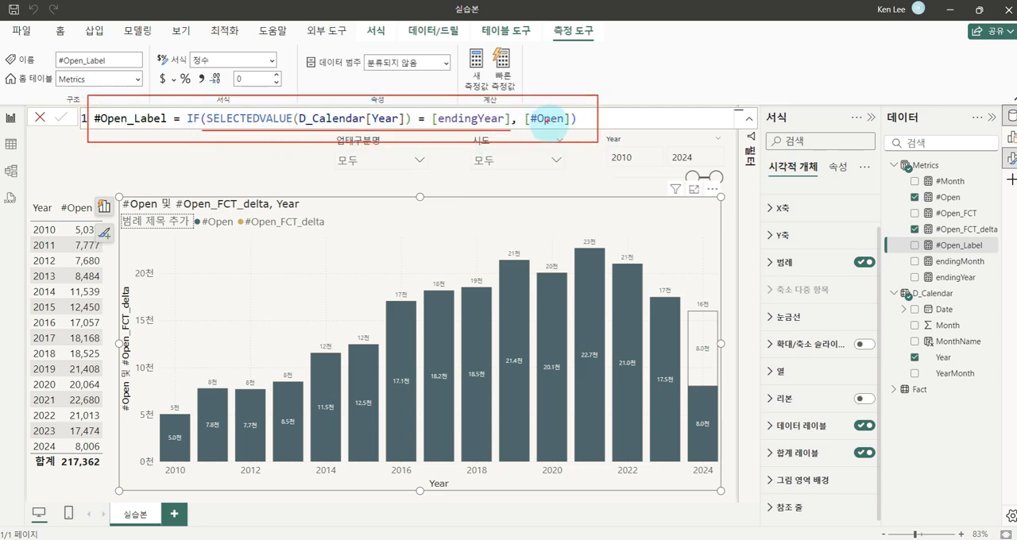
mouse_move(550, 132)
left_mouse_down()
mouse_move(525, 112)
mouse_move(550, 133)
left_mouse_up()
left_click_drag(558, 78, 593, 74)
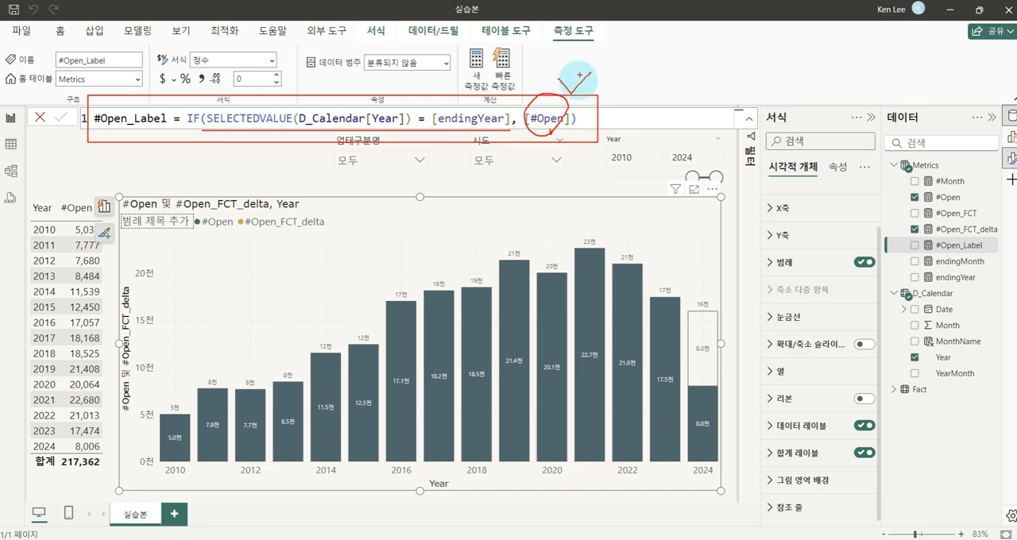
key("Escape")
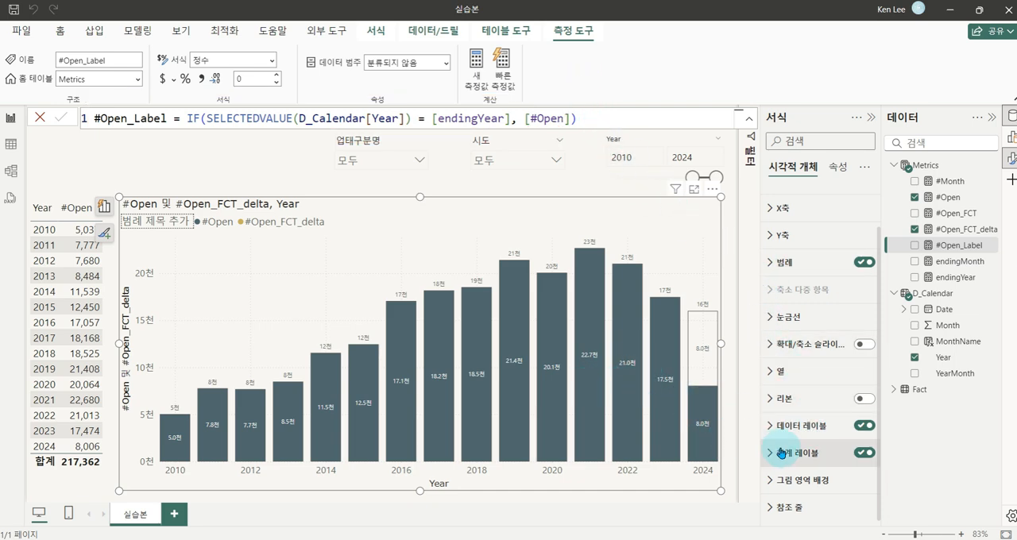
Target the chart's data label (데이터 레이블) settings at the #Open series
left_click(768, 425)
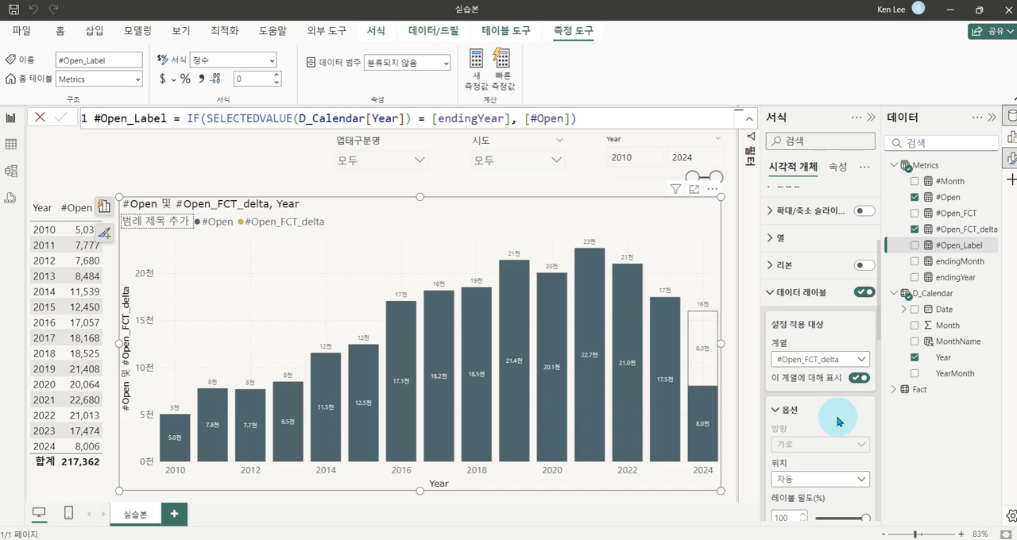
scroll(822, 334, "down", 1)
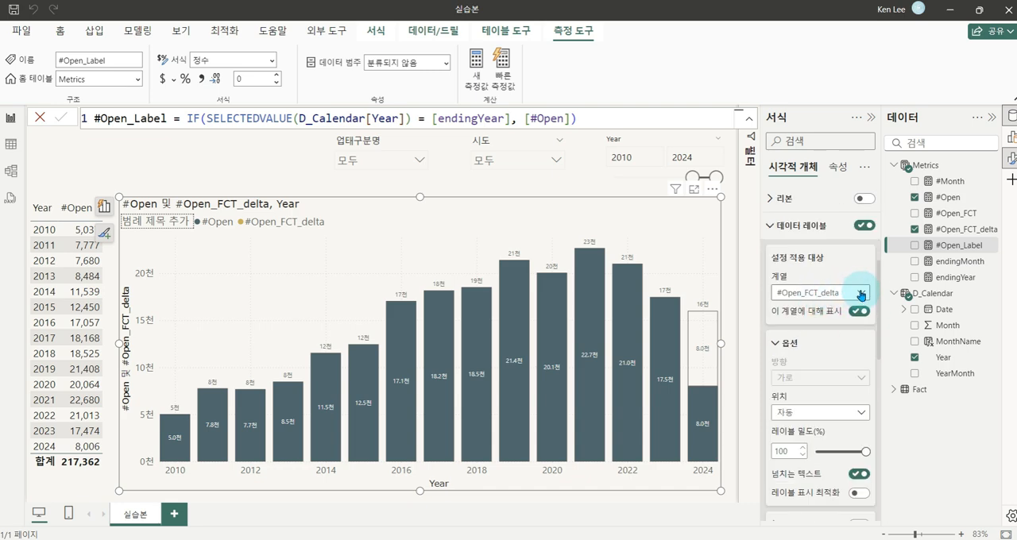
left_click(860, 293)
left_click(807, 325)
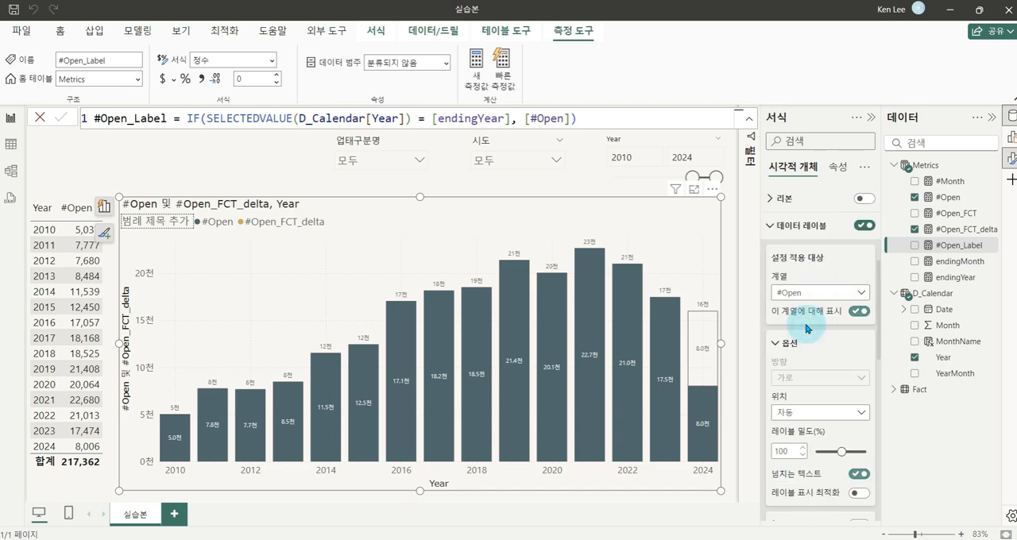
mouse_move(334, 430)
left_mouse_down()
mouse_move(616, 348)
mouse_move(683, 409)
left_mouse_up()
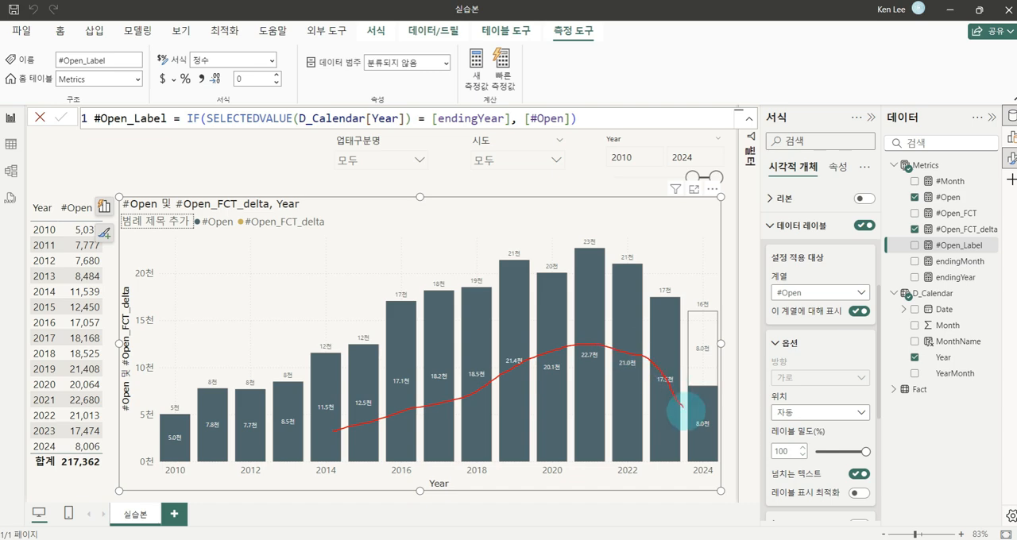
scroll(822, 357, "down", 5)
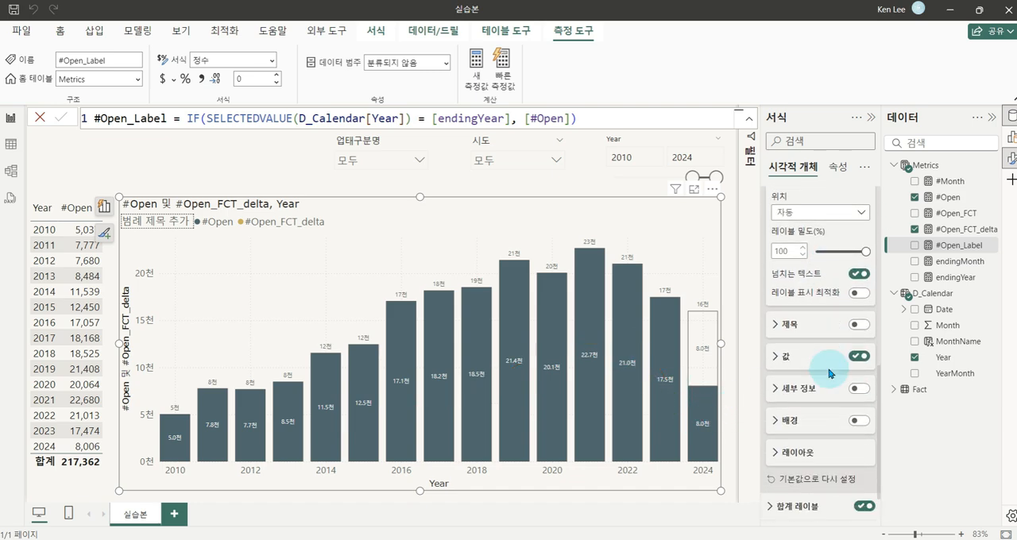
Set the value (값) field of the #Open series data labels to the #Open_Label measure
left_click(782, 356)
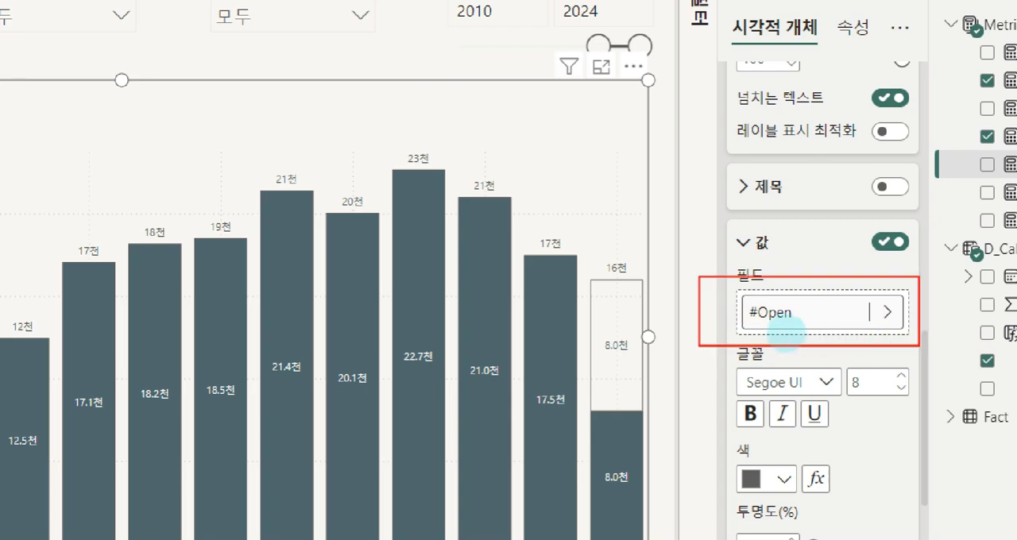
left_click_drag(782, 342, 745, 296)
mouse_move(880, 289)
left_mouse_down()
mouse_move(875, 331)
mouse_move(883, 291)
left_mouse_up()
key("Escape")
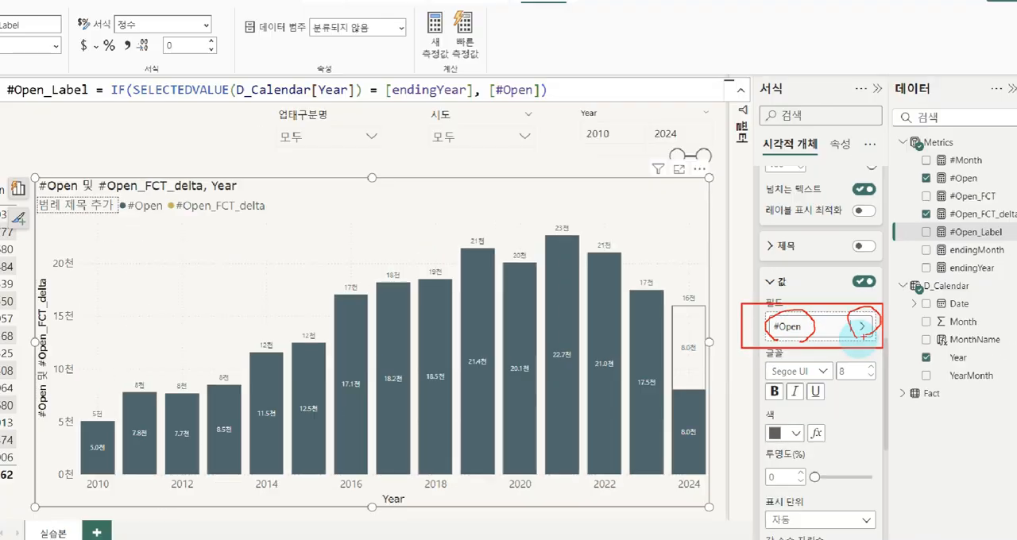
left_click(857, 330)
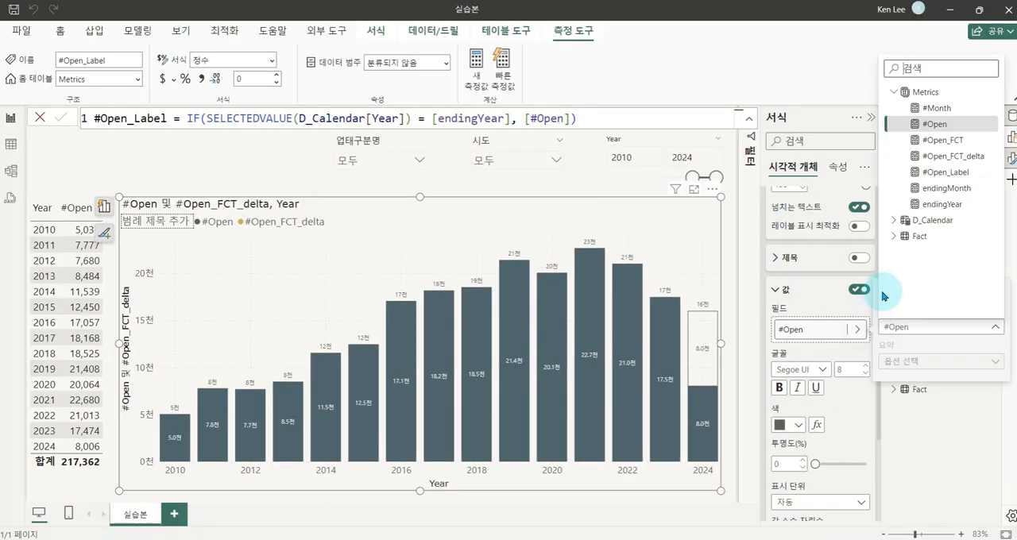
left_click(934, 174)
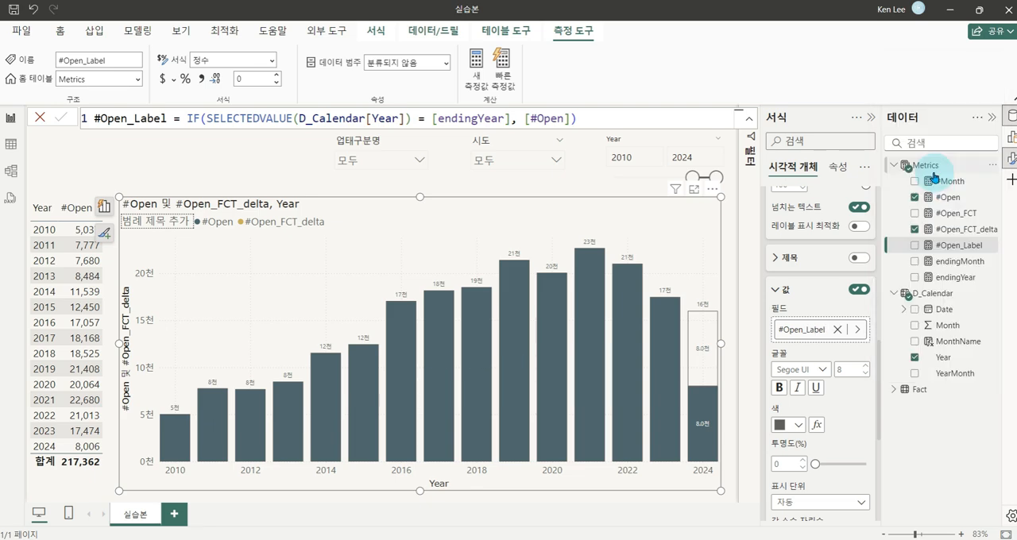
mouse_move(193, 434)
left_mouse_down()
mouse_move(558, 350)
mouse_move(661, 411)
left_mouse_up()
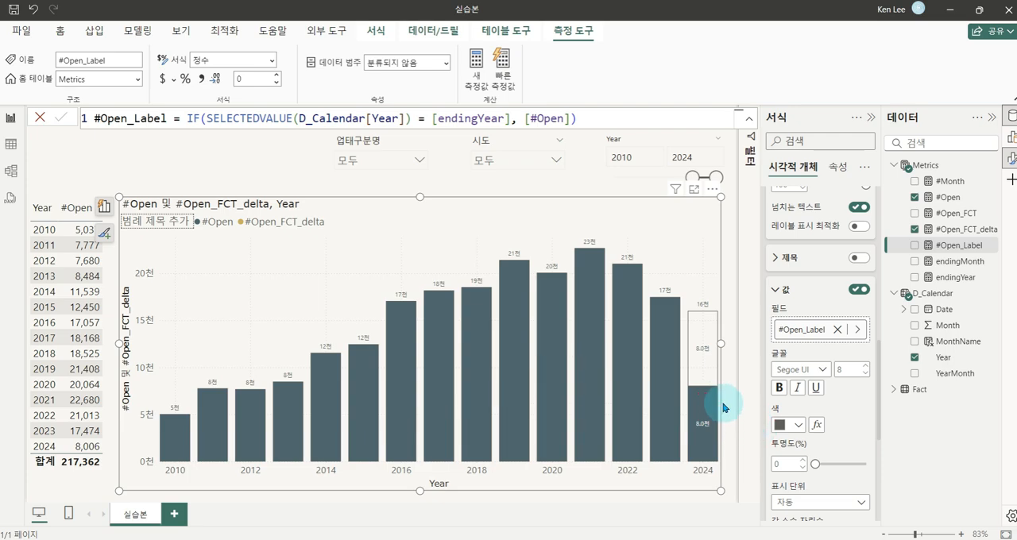
Switch to the finished example report and examine the (~6월) label in the actual portion of its 2024 column
key("alt+Tab")
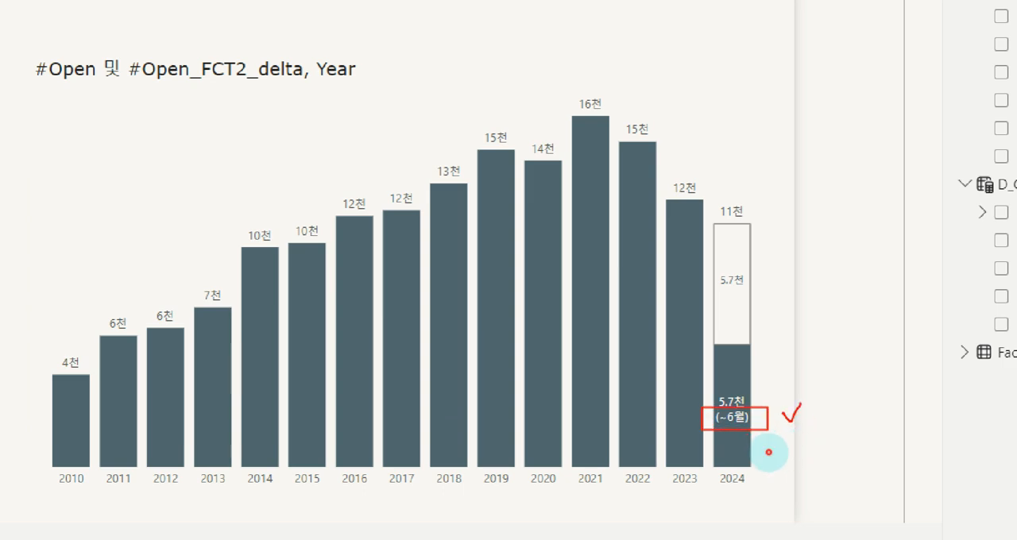
mouse_move(768, 452)
left_mouse_down()
mouse_move(758, 433)
mouse_move(772, 461)
left_mouse_up()
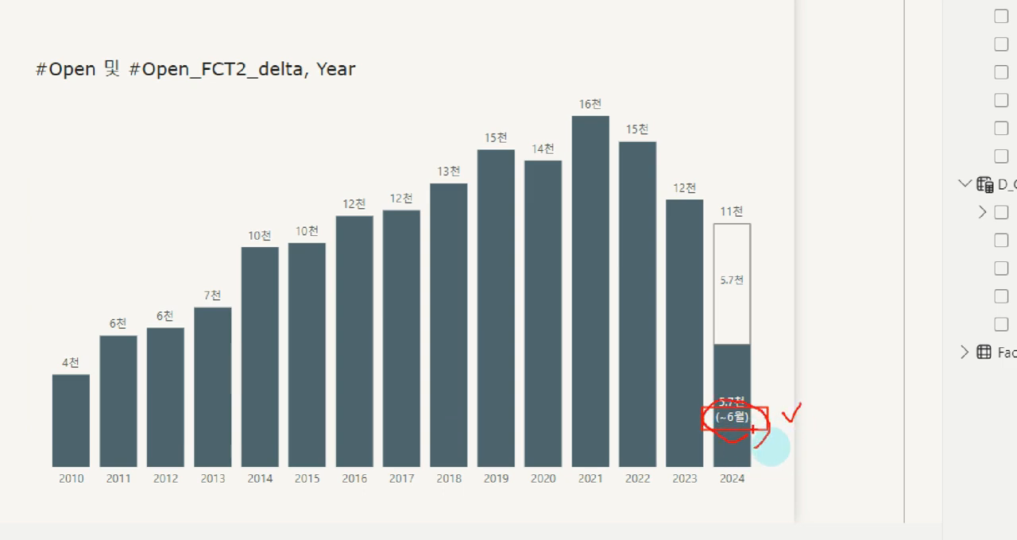
mouse_move(747, 401)
left_mouse_down()
mouse_move(771, 461)
mouse_move(759, 461)
mouse_move(796, 455)
left_mouse_up()
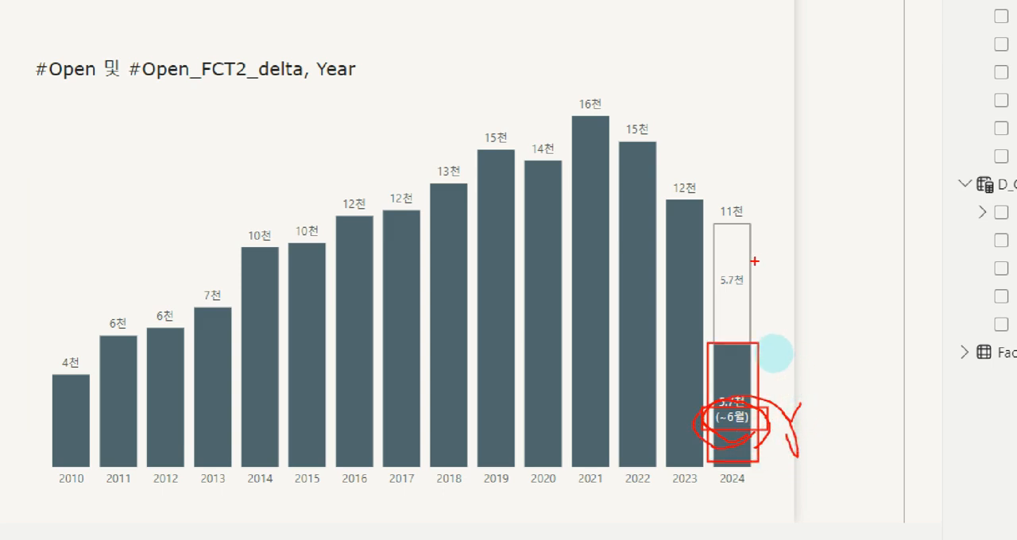
key("Escape")
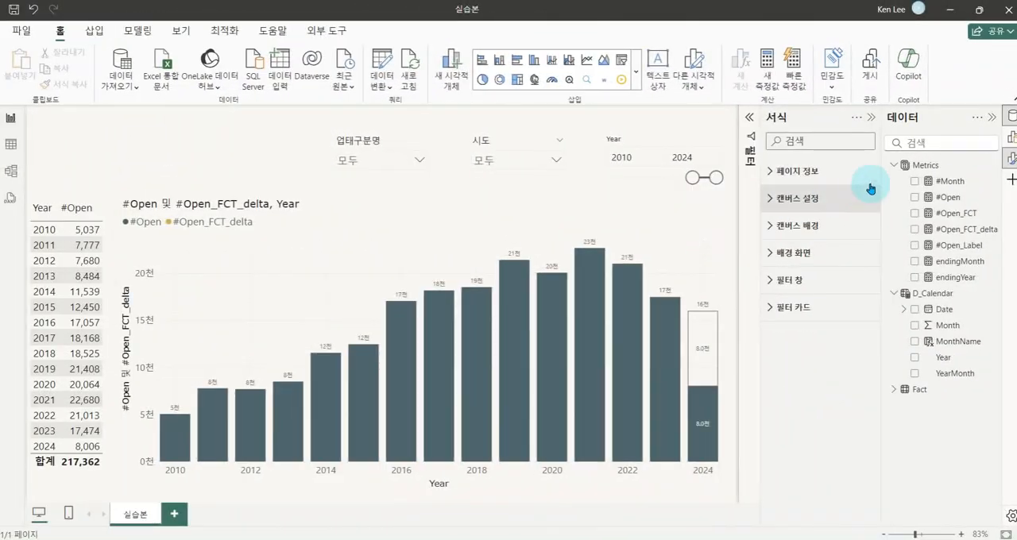
Create another new measure in the Metrics table named #Open_Label2
right_click(927, 167)
left_click(864, 190)
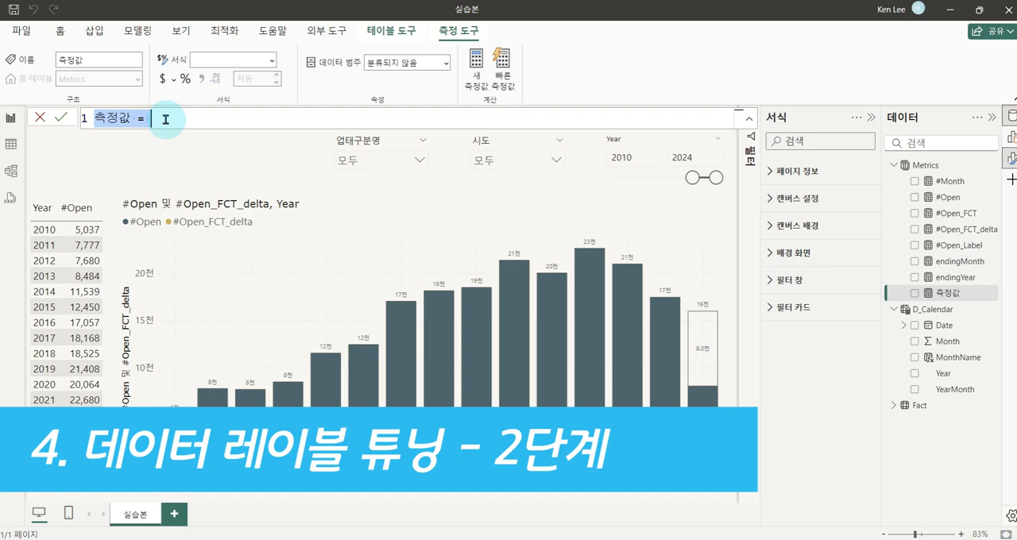
type("#Open")
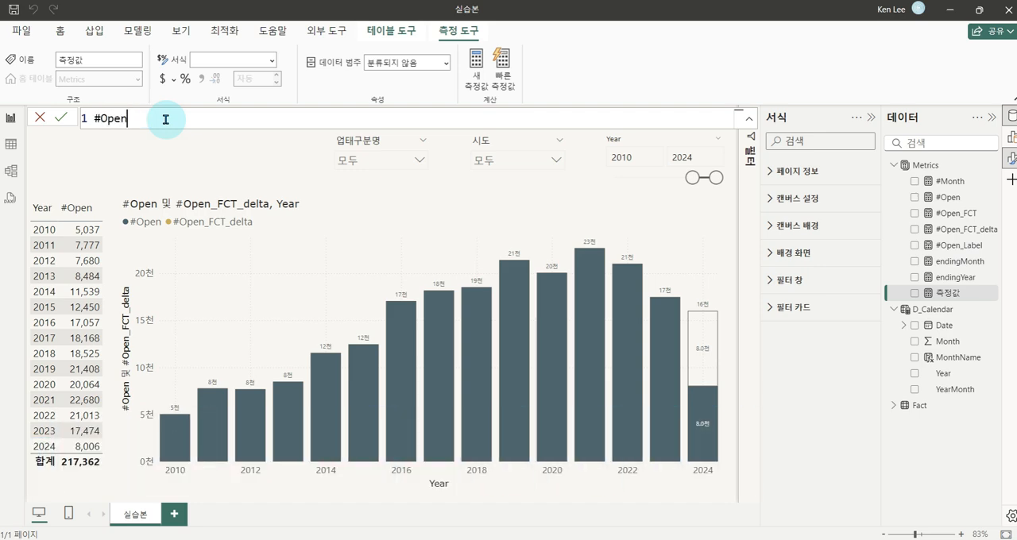
type("_Label2 =")
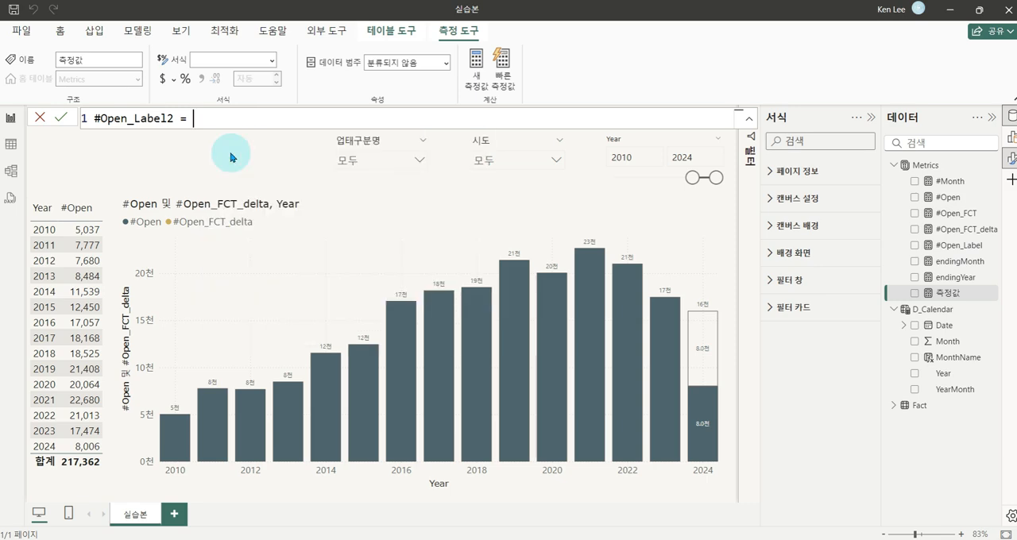
Define the #Open_Label2 measure as [endingMonth] & "월" and commit the formula
type("[en")
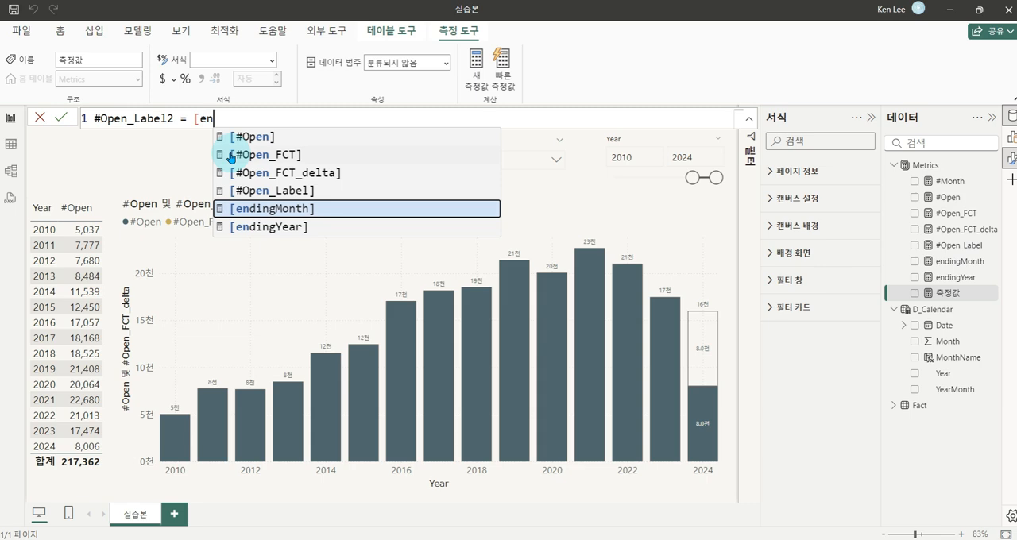
key("Tab")
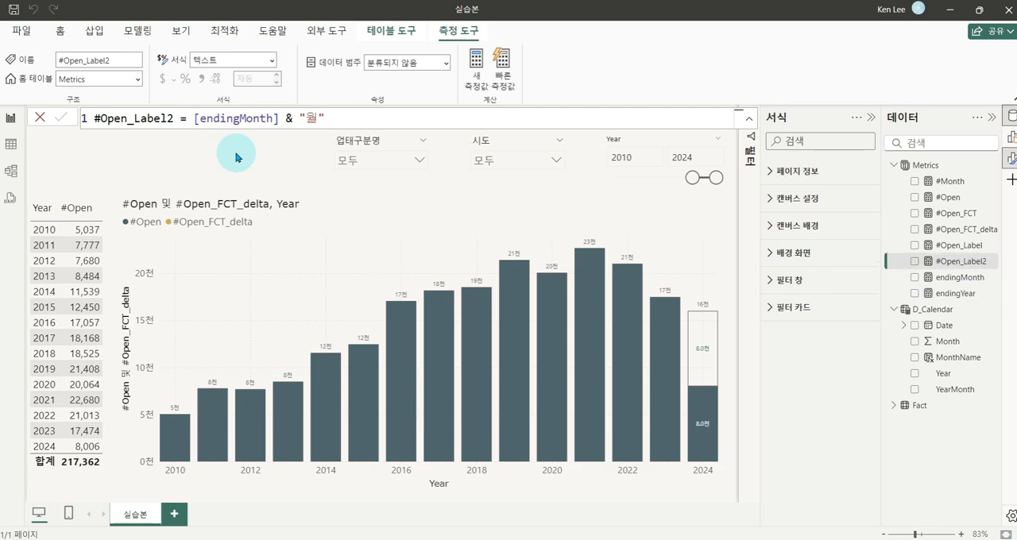
Turn on the detail (세부 정보) line of the column chart's data labels (데이터 레이블) for the #Open series
left_click(604, 202)
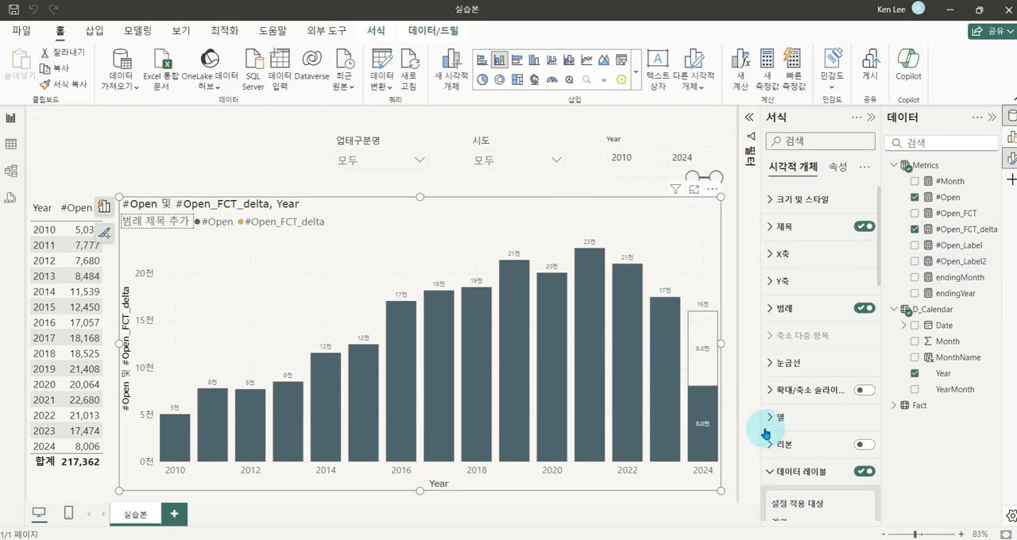
scroll(786, 413, "down", 5)
scroll(805, 393, "down", 1)
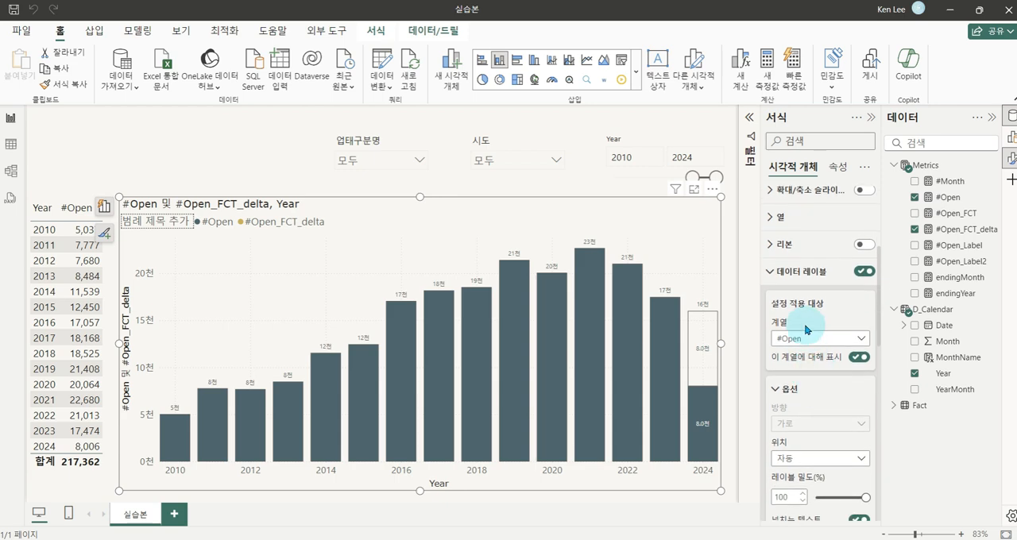
left_click(783, 278)
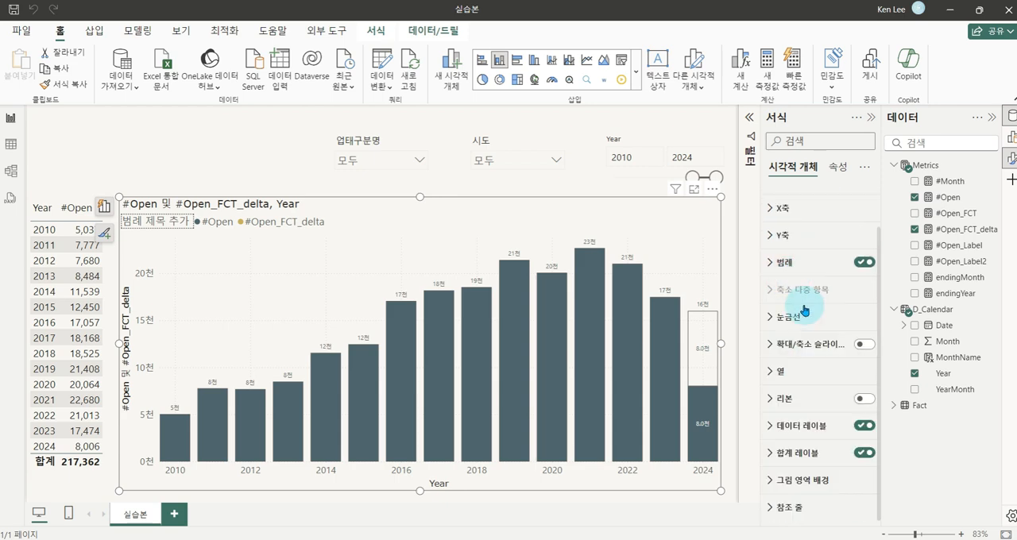
left_click(783, 421)
scroll(814, 386, "down", 5)
left_click(791, 343)
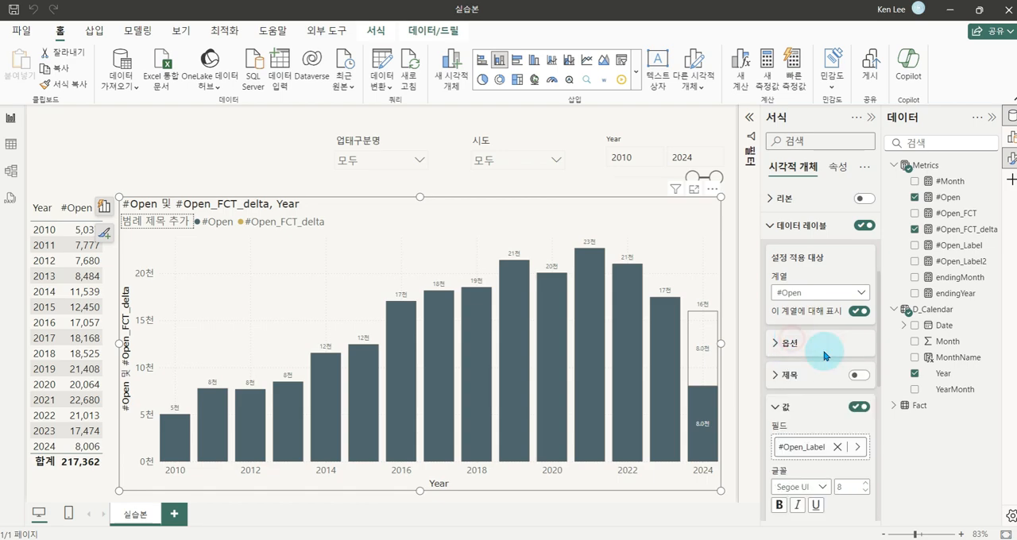
scroll(825, 355, "down", 1)
left_click(783, 342)
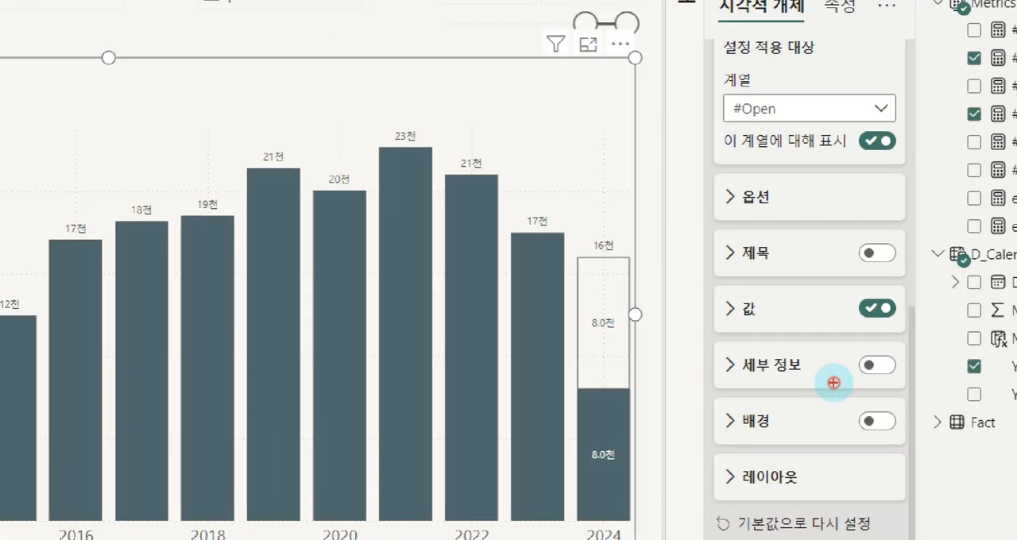
left_click_drag(706, 347, 918, 397)
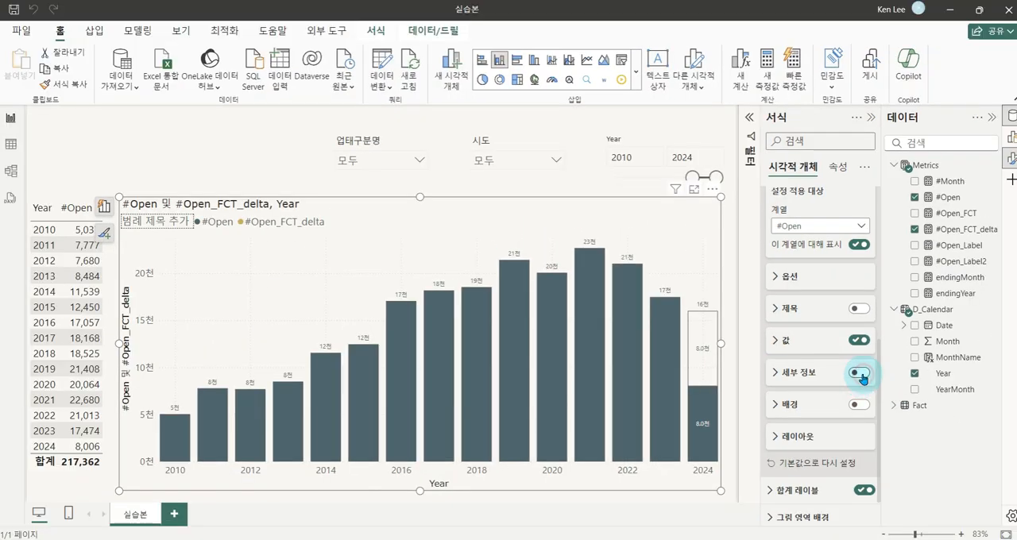
left_click(859, 374)
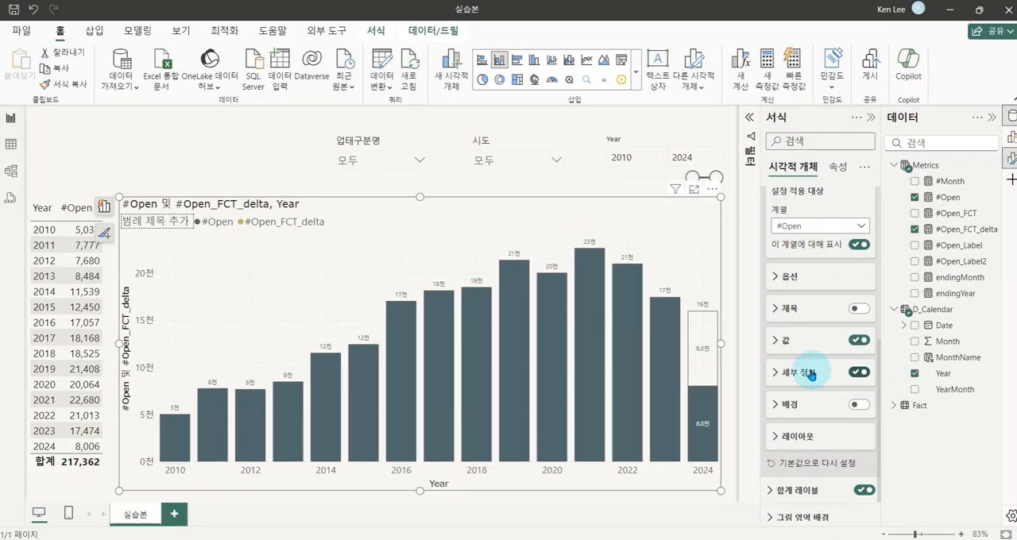
Set the data field of the #Open label detail (세부 정보) to the #Open_Label2 measure from the Metrics table
left_click(775, 372)
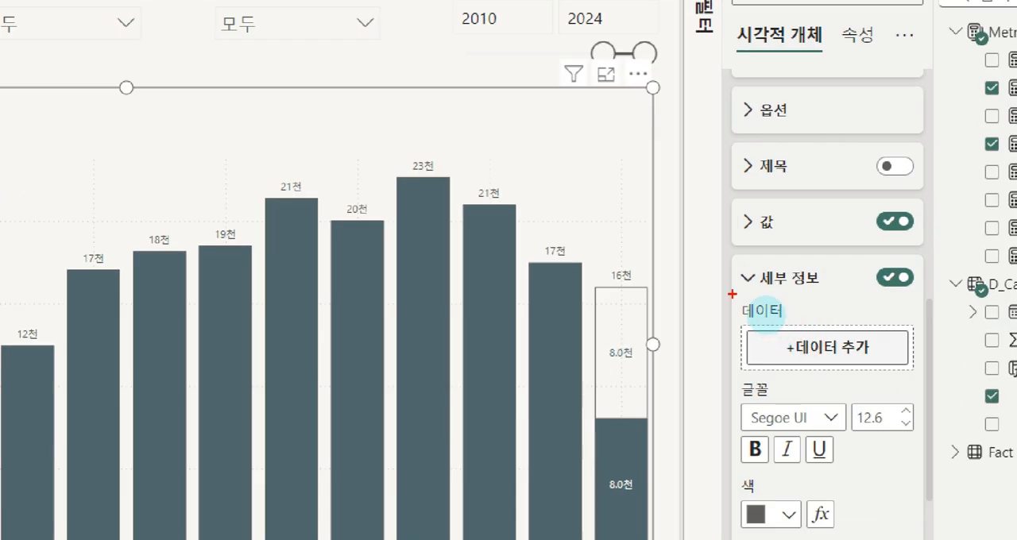
mouse_move(732, 294)
left_mouse_down()
mouse_move(821, 355)
mouse_move(927, 376)
left_mouse_up()
left_click_drag(874, 369, 807, 375)
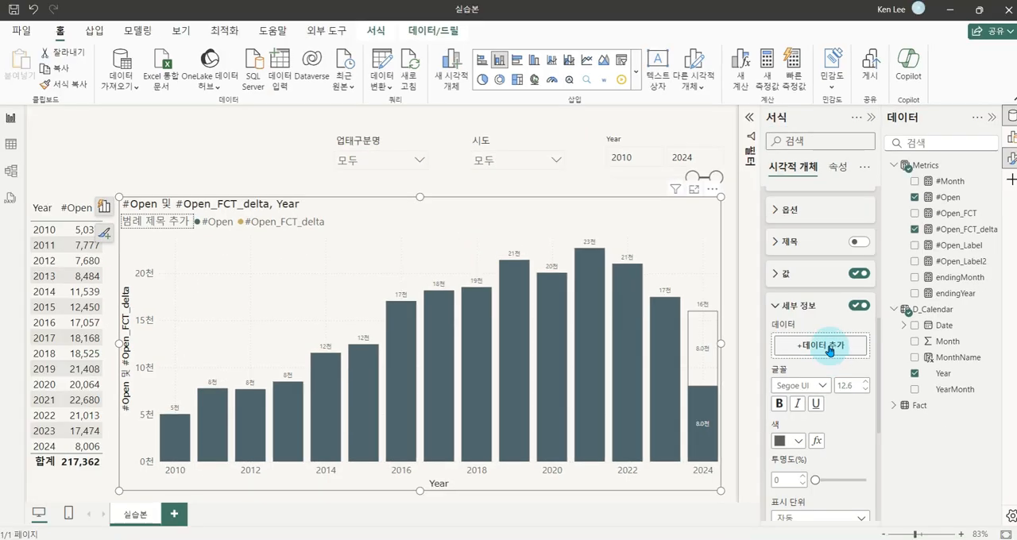
left_click(846, 355)
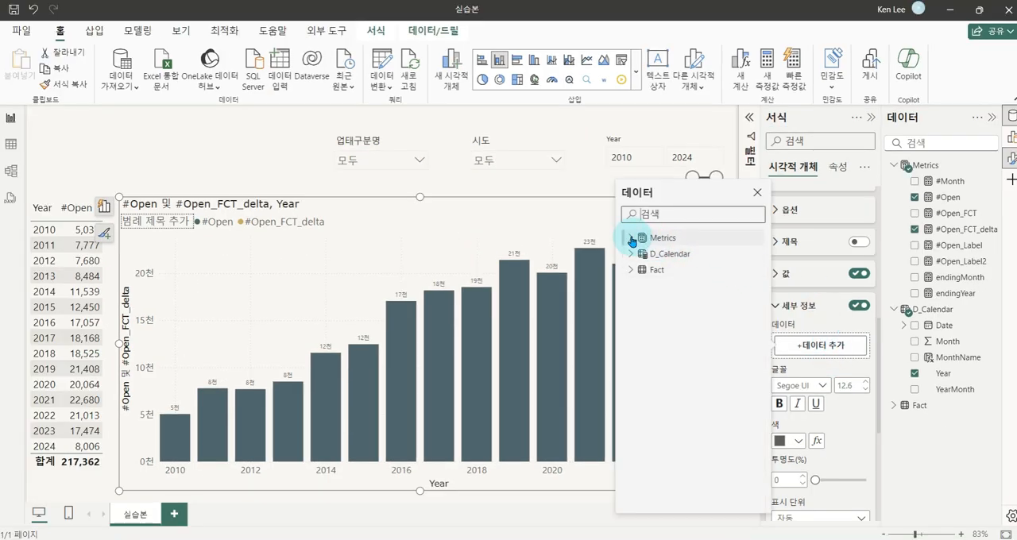
left_click(630, 237)
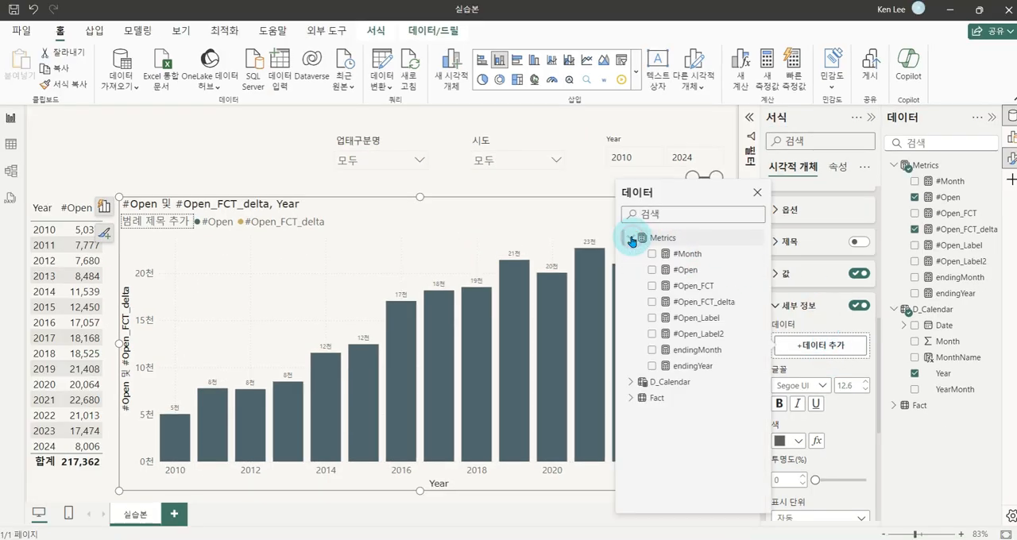
left_click(692, 335)
left_click(847, 343)
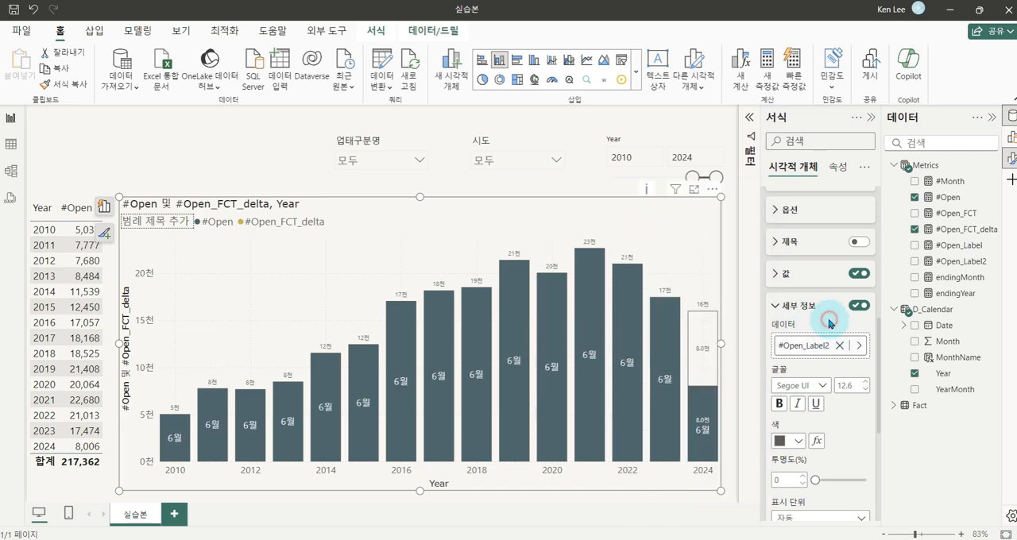
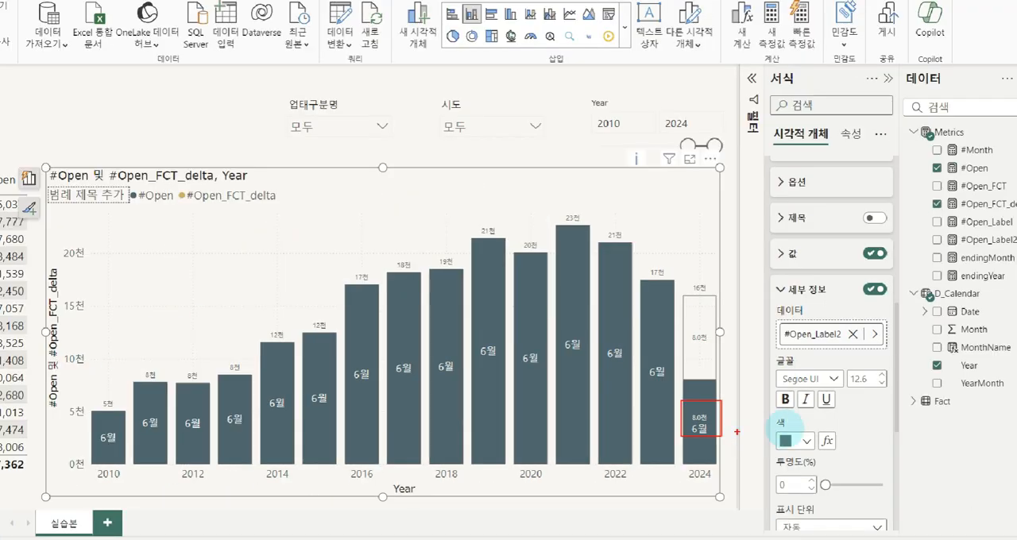
Set the font size of the #Open label detail (세부 정보) to 8
left_click(952, 348)
type("8")
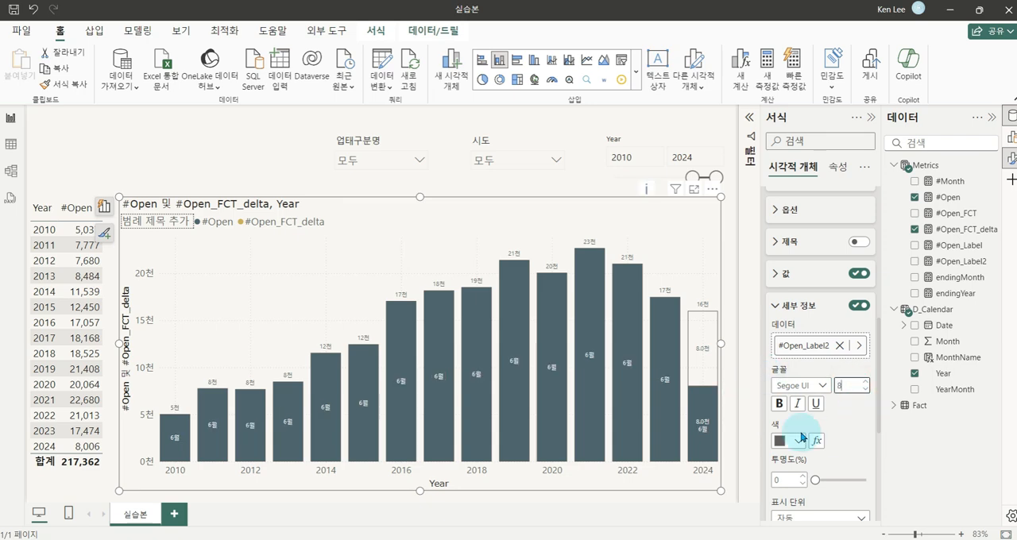
mouse_move(169, 435)
left_mouse_down()
mouse_move(292, 436)
mouse_move(505, 349)
mouse_move(627, 362)
mouse_move(672, 395)
left_mouse_up()
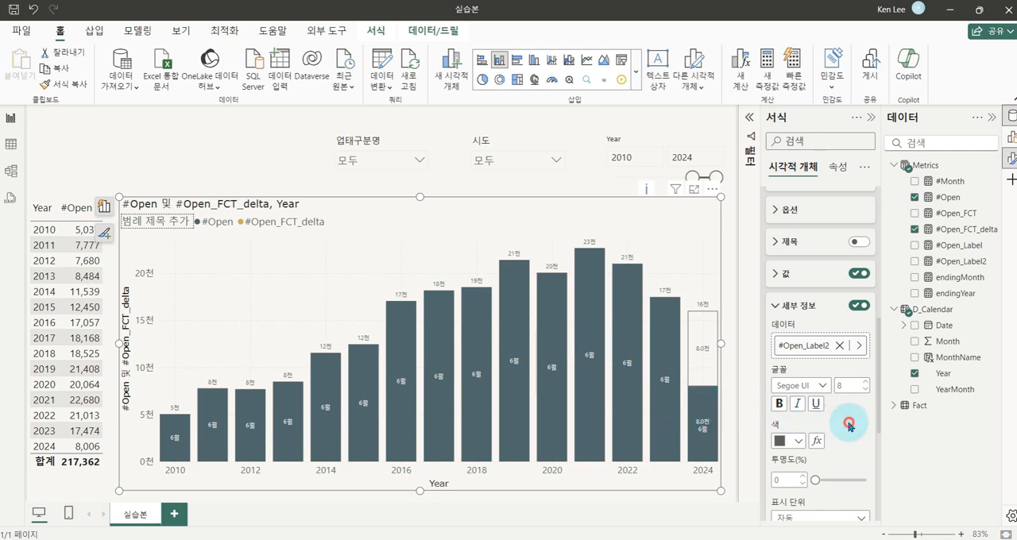
Begin wrapping the #Open_Label2 measure's formula in an IF that tests SELECTEDVALUE(D_Calendar[Year])
left_click(951, 265)
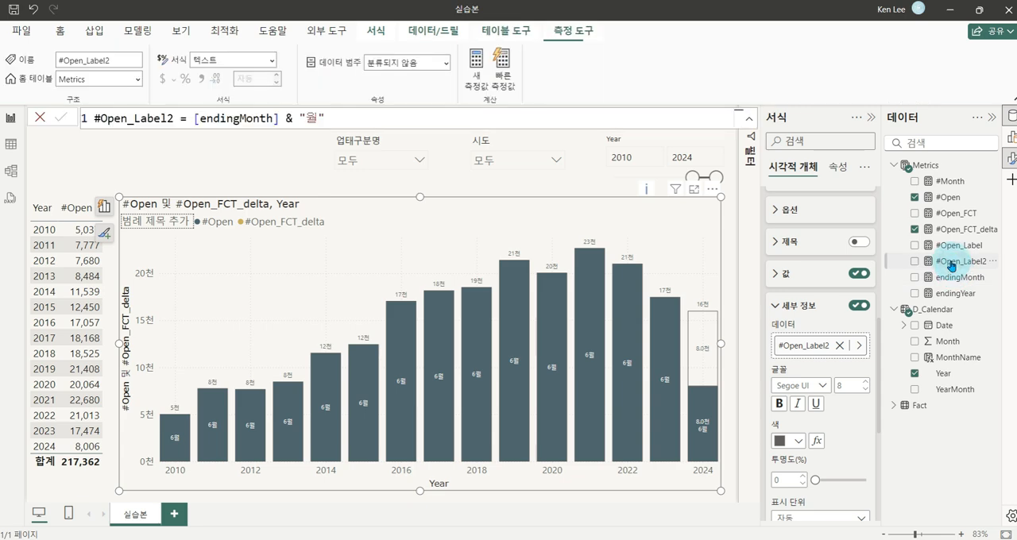
left_click(187, 118)
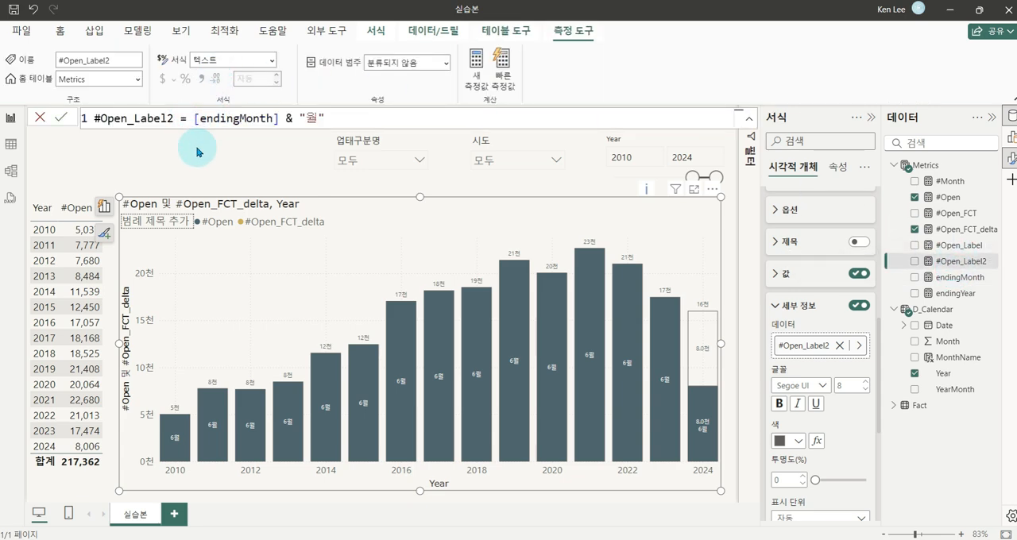
type("IF(")
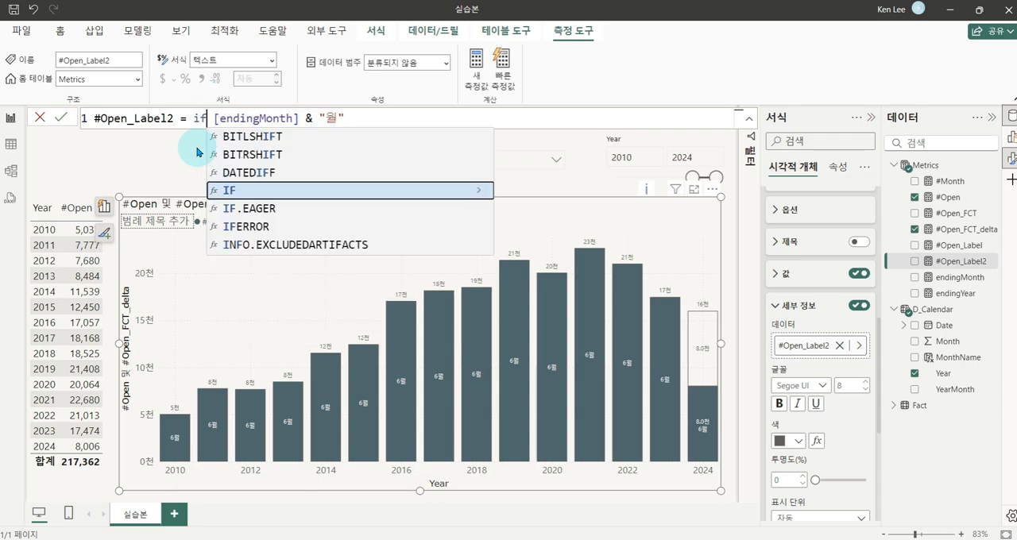
type("selec")
key("Down")
key("Down")
key("Down")
key("Down")
key("Tab")
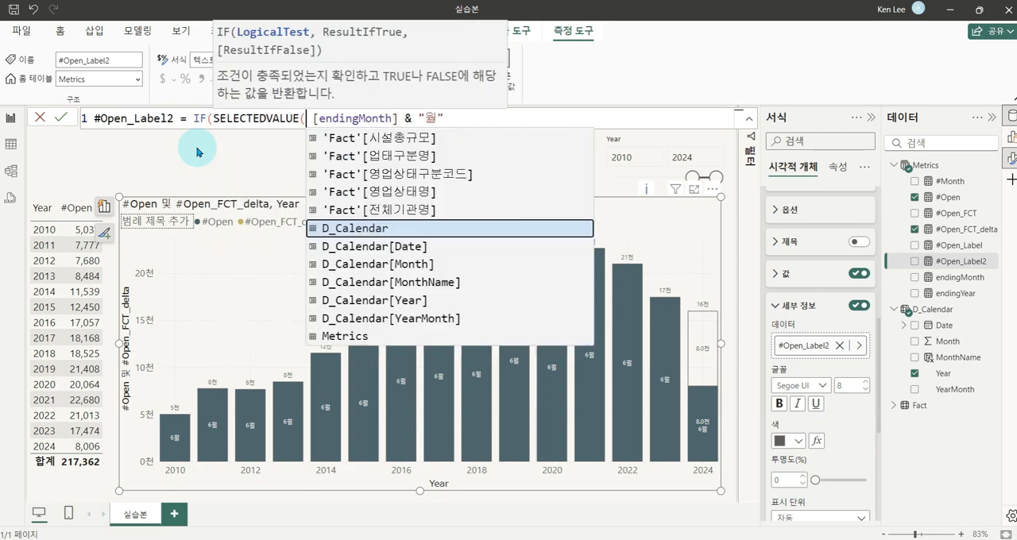
type("year")
key("Tab")
type(")")
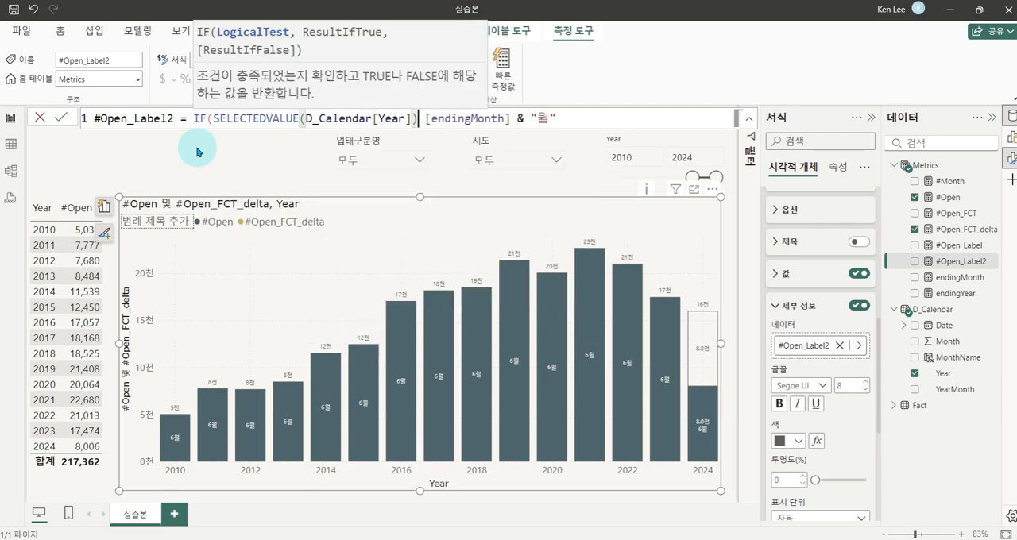
type(" = [end")
Complete the #Open_Label2 condition with = [endingYear], return [endingMonth] & "월" when true, and commit the formula
key("Down")
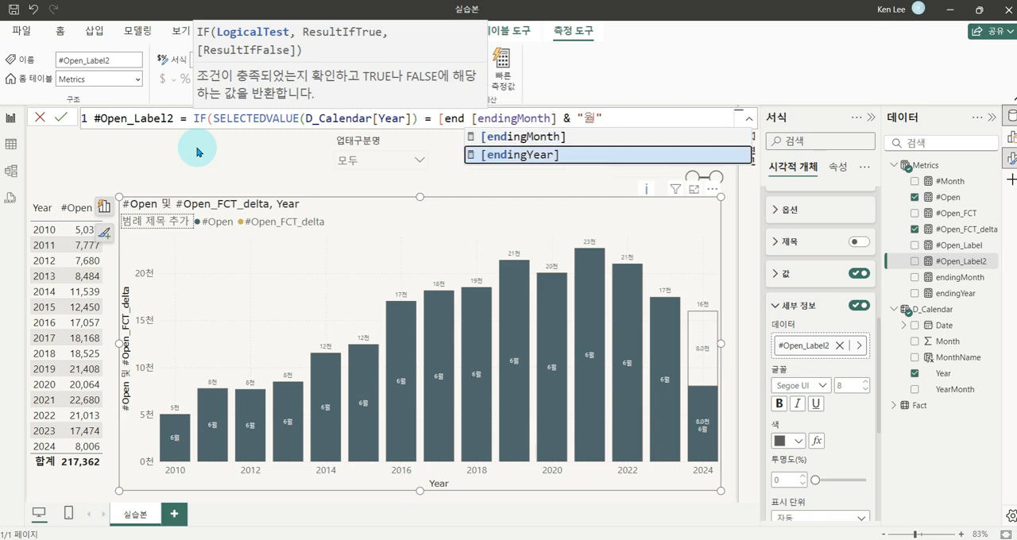
key("Tab")
type(",")
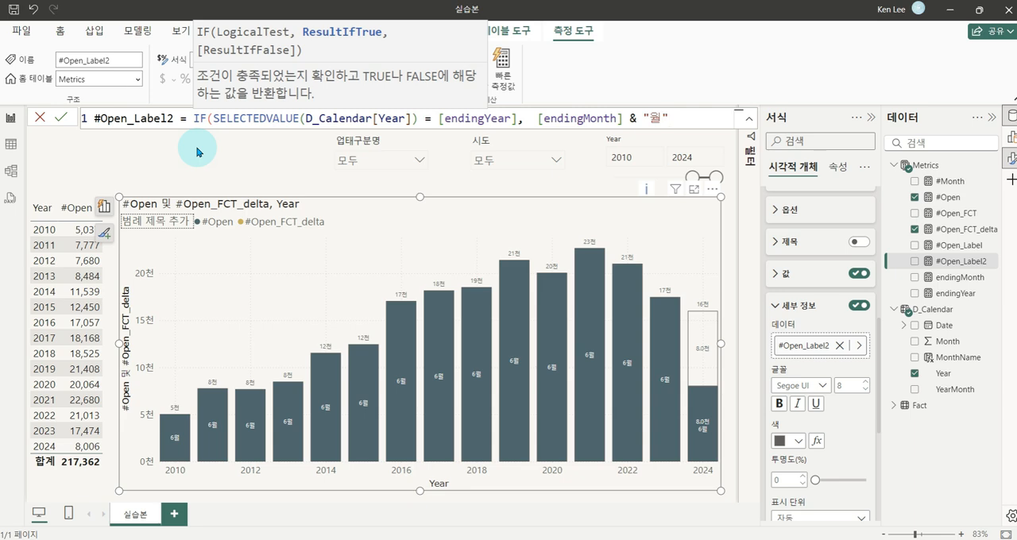
type(")")
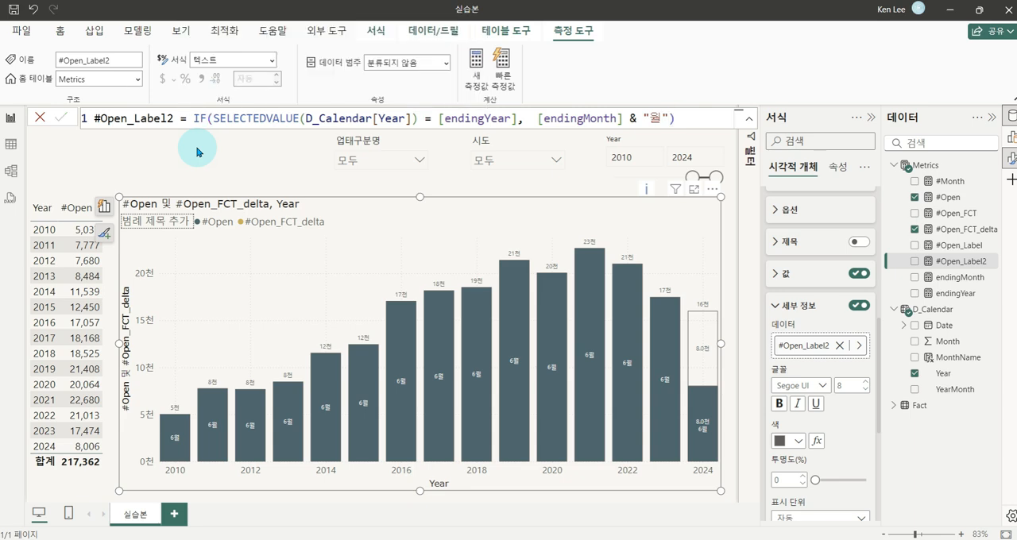
left_click(197, 151)
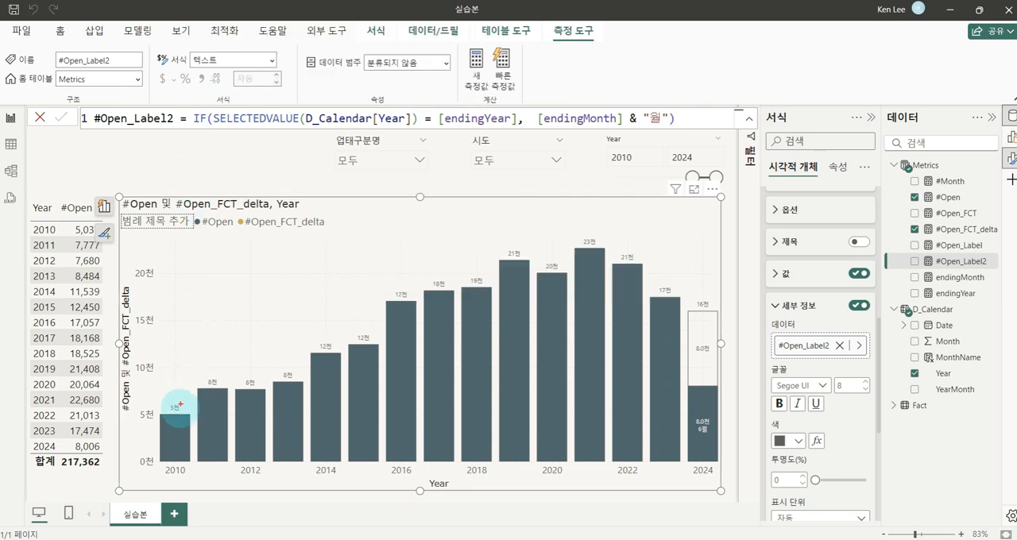
mouse_move(176, 429)
left_mouse_down()
mouse_move(488, 352)
mouse_move(643, 357)
mouse_move(705, 447)
left_mouse_up()
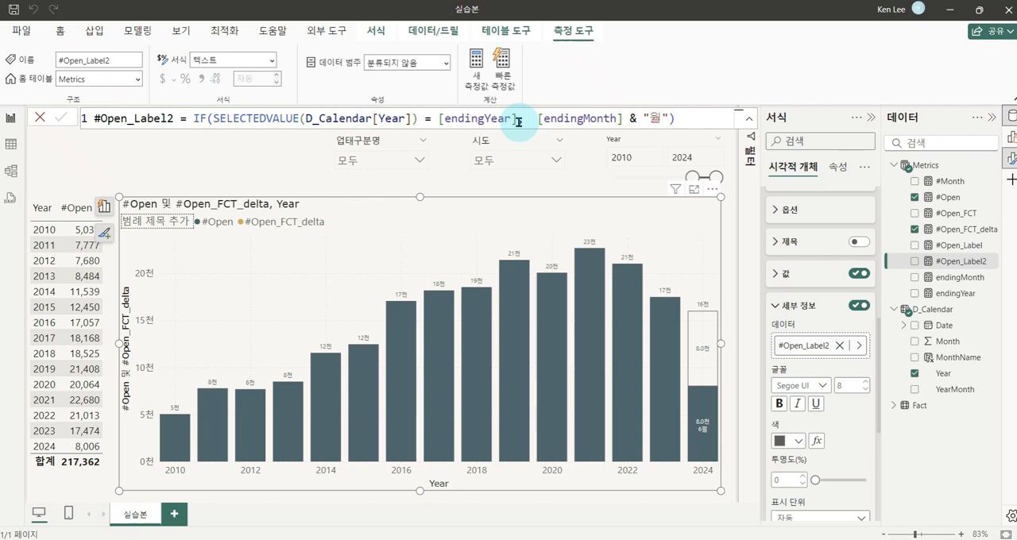
Enclose the month returned by #Open_Label2 in parentheses as "(~" & [endingMonth] & "월)" and commit the formula
left_click(528, 118)
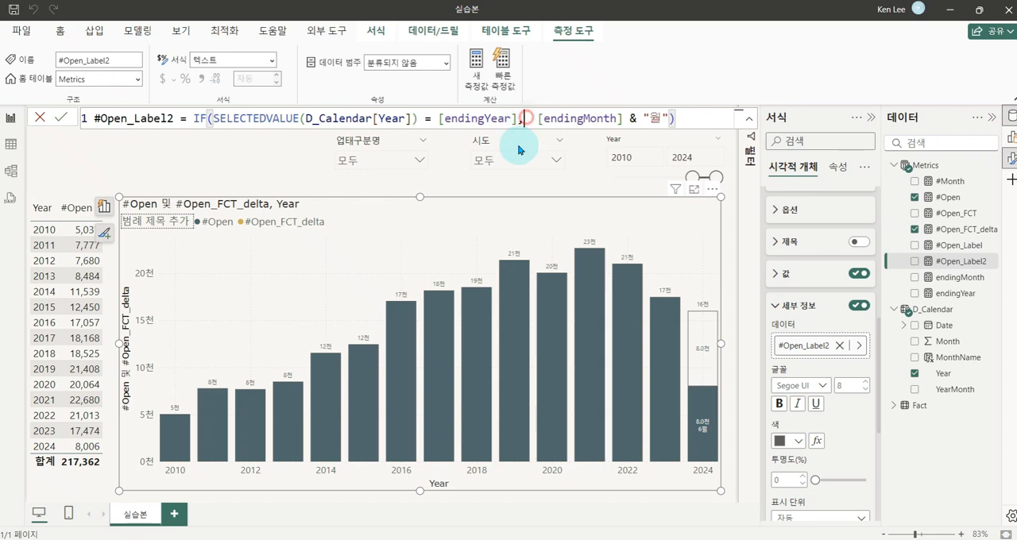
type("\"(  ")
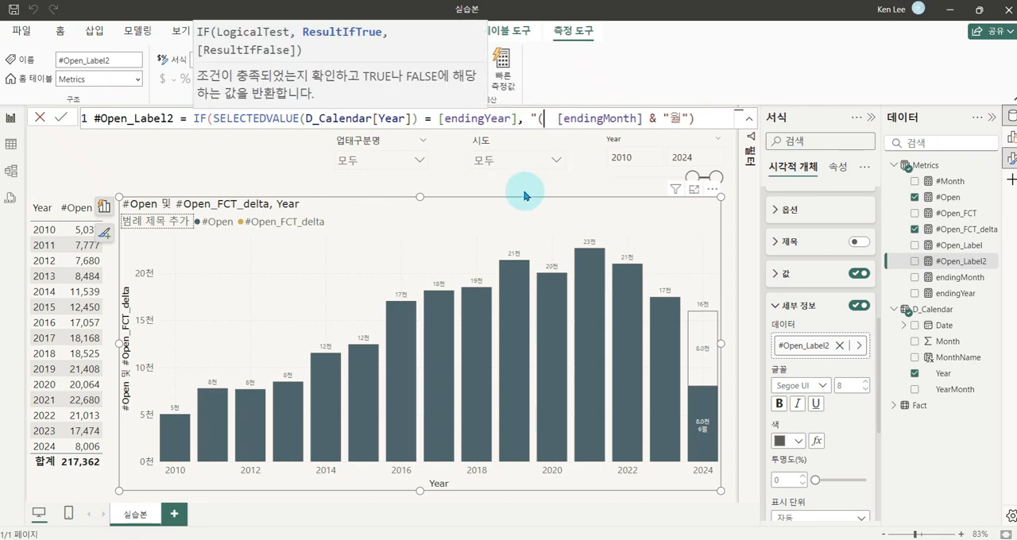
type("~\" &")
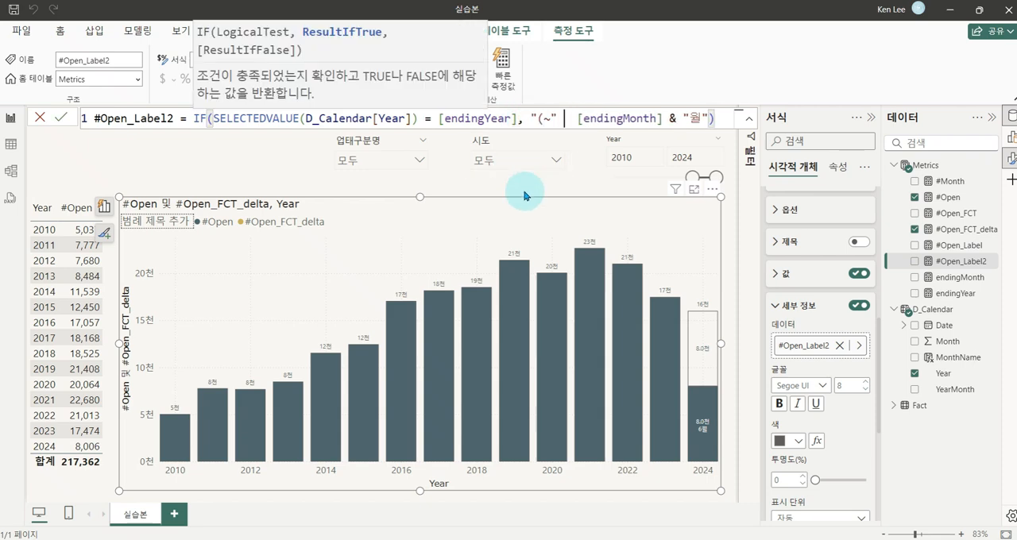
key("End")
key("Left")
key("Left")
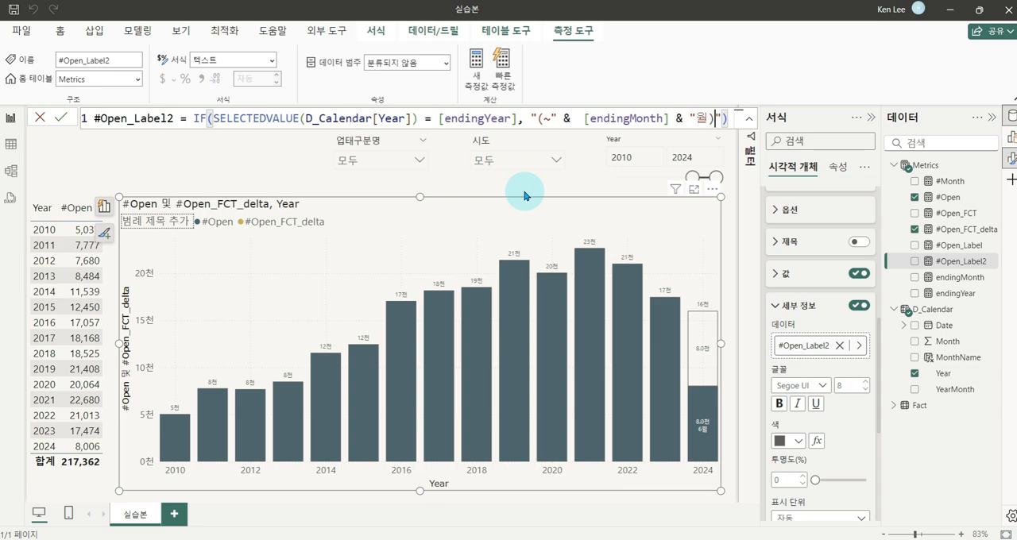
left_click(524, 196)
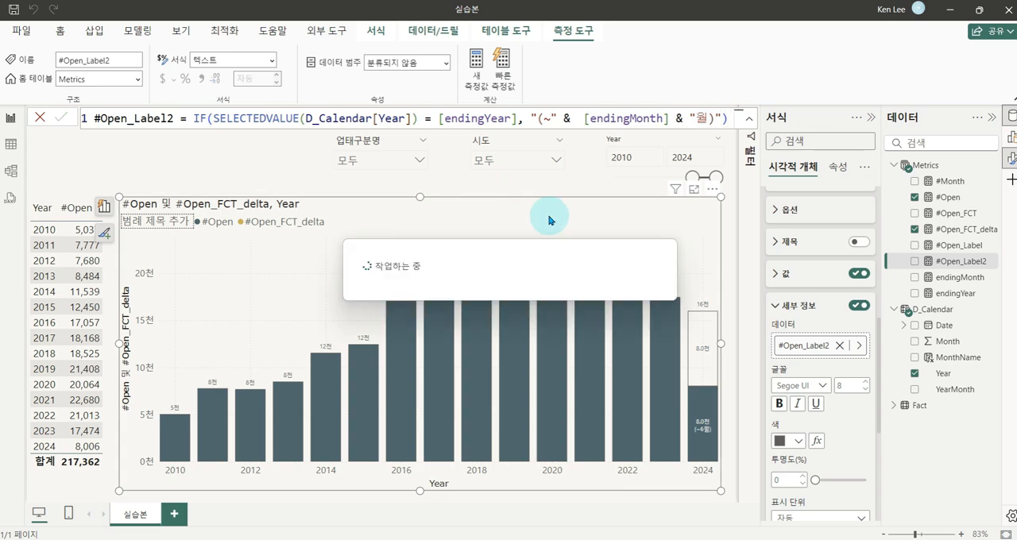
Examine the 2024 bar's detail label and the year labels along the column chart's X axis
key("ctrl+1")
left_click(703, 446)
left_click_drag(664, 405, 752, 430)
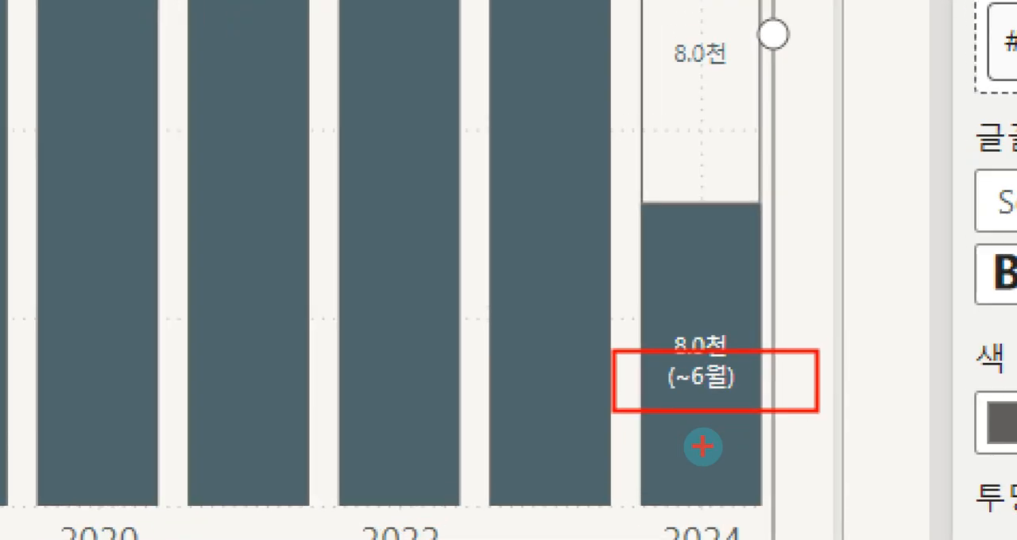
key("Escape")
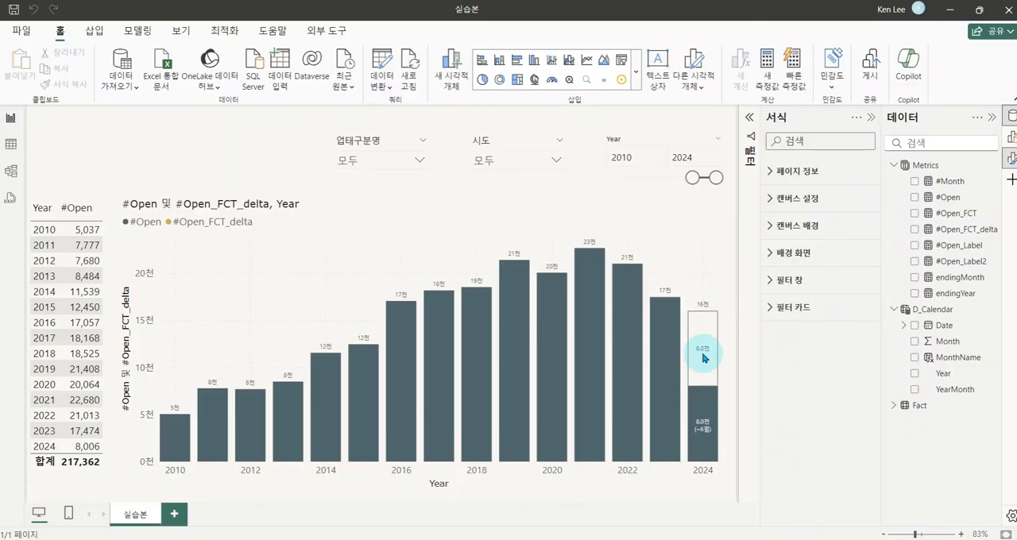
key("ctrl+1")
left_click(660, 484)
left_click_drag(641, 454, 688, 476)
left_click_drag(511, 450, 560, 479)
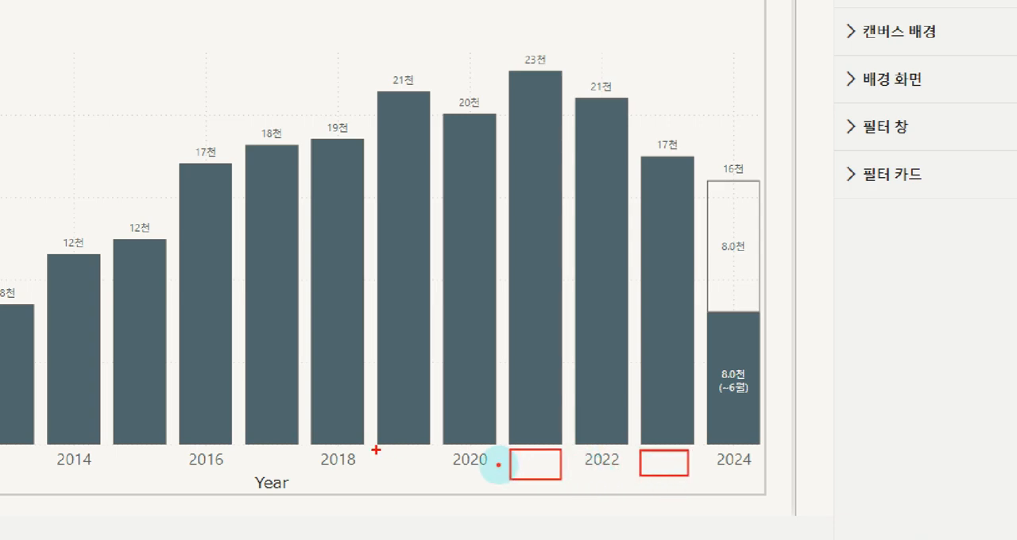
left_click_drag(377, 450, 426, 480)
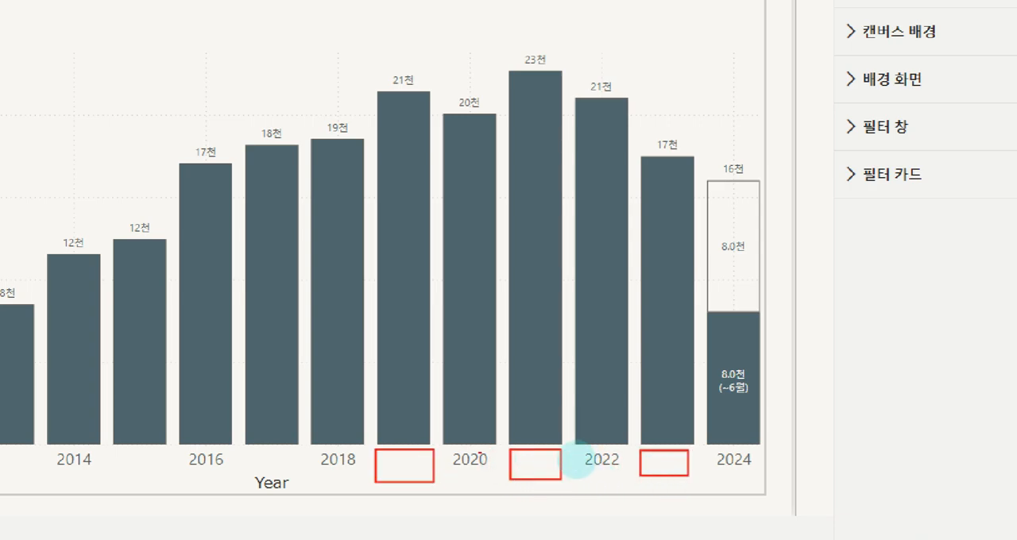
key("Escape")
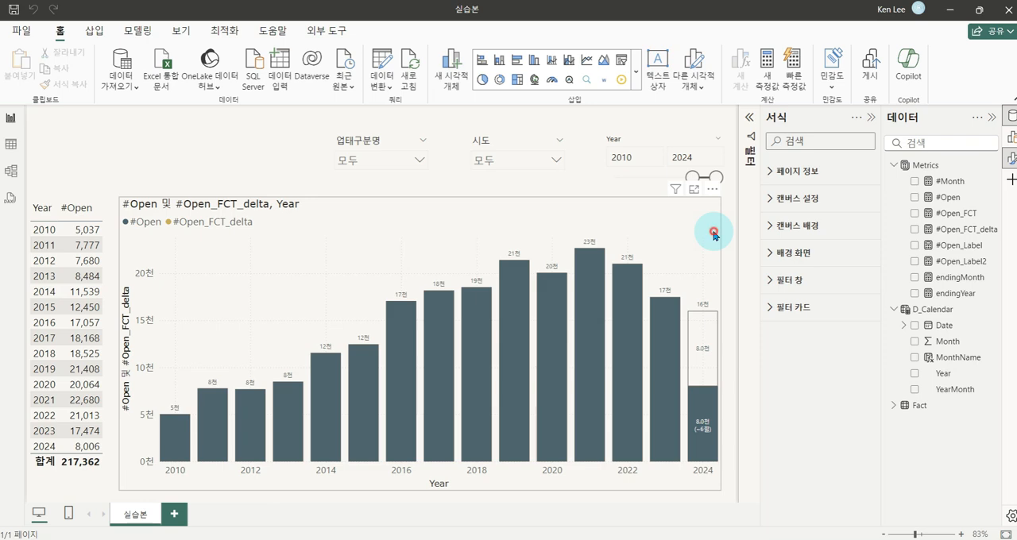
Set the column chart's X axis (X축) type to categorical (범주별)
left_click(713, 234)
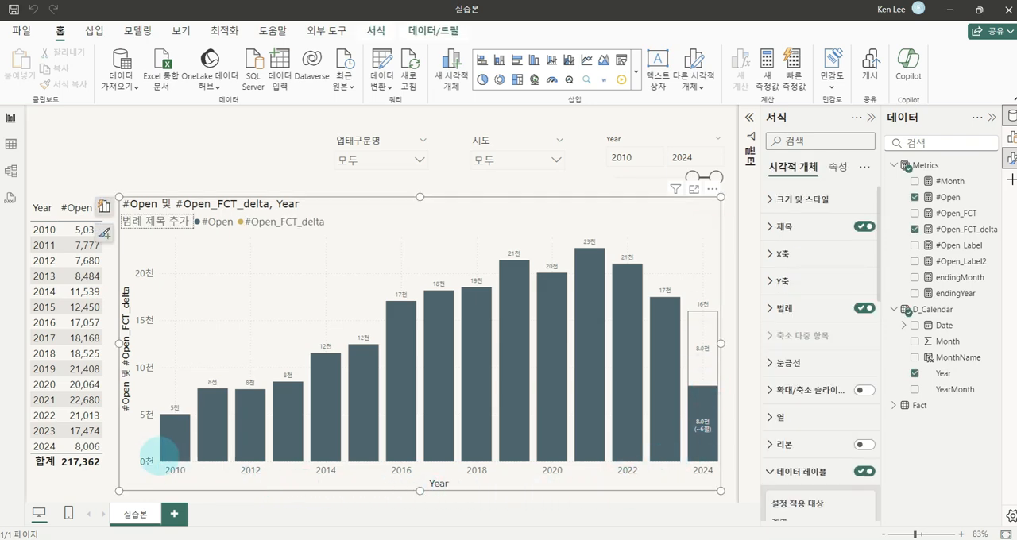
mouse_move(156, 453)
left_mouse_down()
mouse_move(612, 465)
mouse_move(717, 485)
left_mouse_up()
mouse_move(640, 495)
left_mouse_down()
mouse_move(661, 491)
mouse_move(672, 515)
mouse_move(675, 494)
mouse_move(697, 515)
mouse_move(739, 503)
left_mouse_up()
key("Escape")
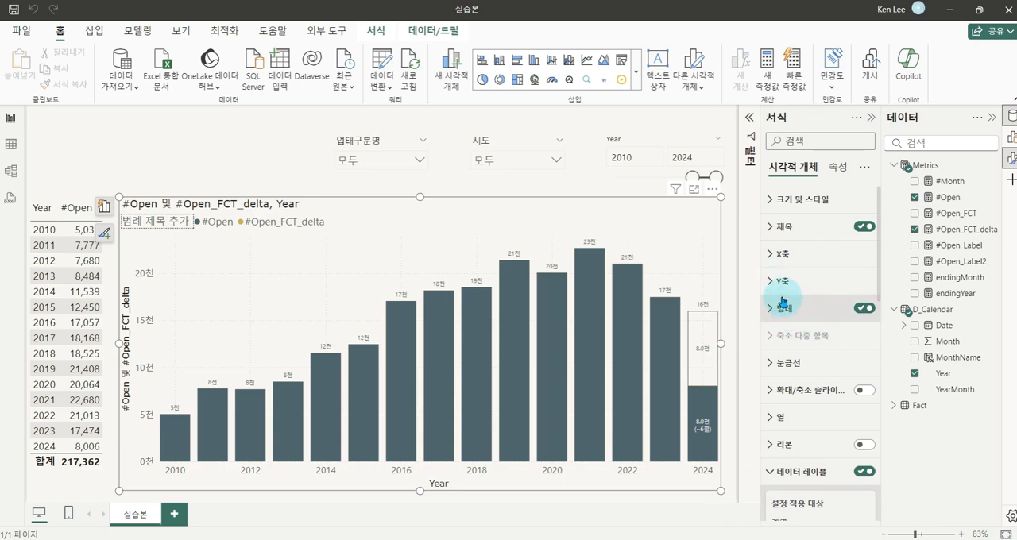
left_click(784, 255)
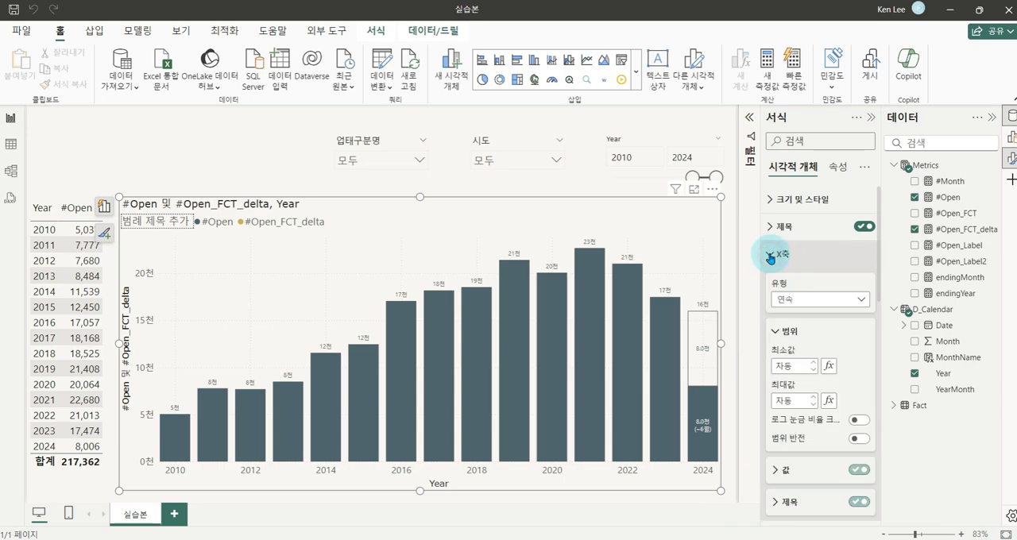
left_click(834, 302)
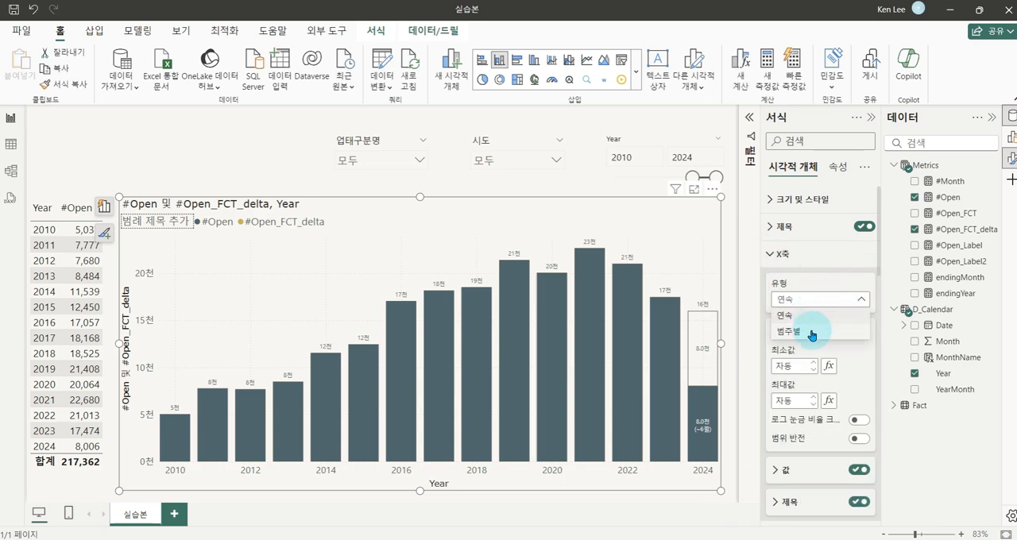
key("ctrl+1")
left_click_drag(739, 320, 832, 348)
key("Escape")
left_click(806, 334)
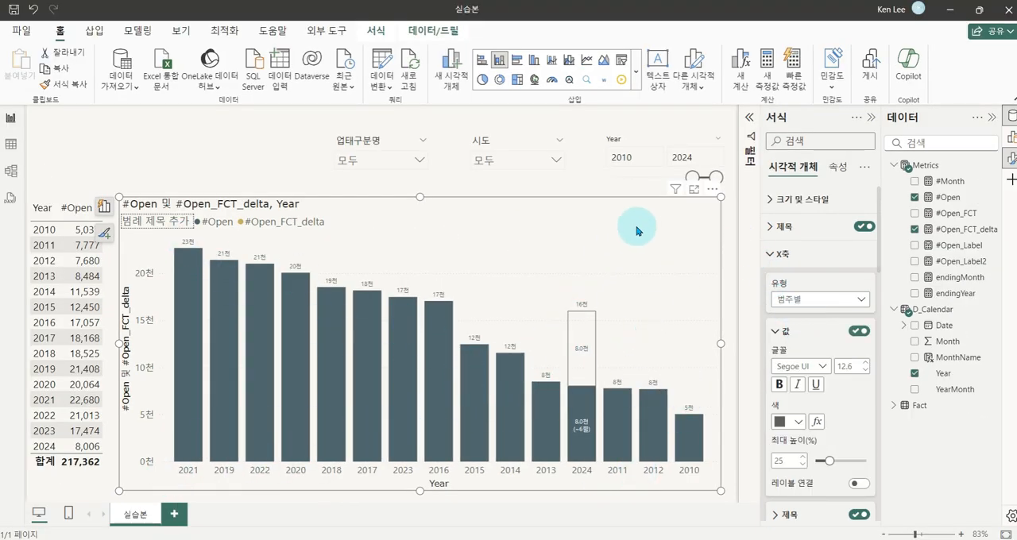
Sort the column chart's axis by Year in ascending order (오름차순 정렬)
left_click(711, 191)
mouse_move(777, 286)
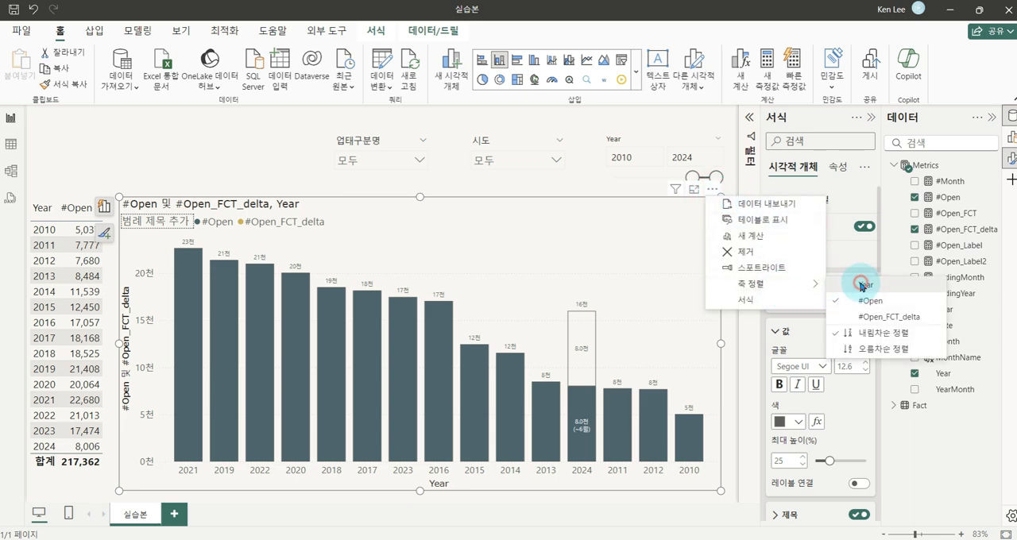
left_click(862, 285)
left_click(711, 191)
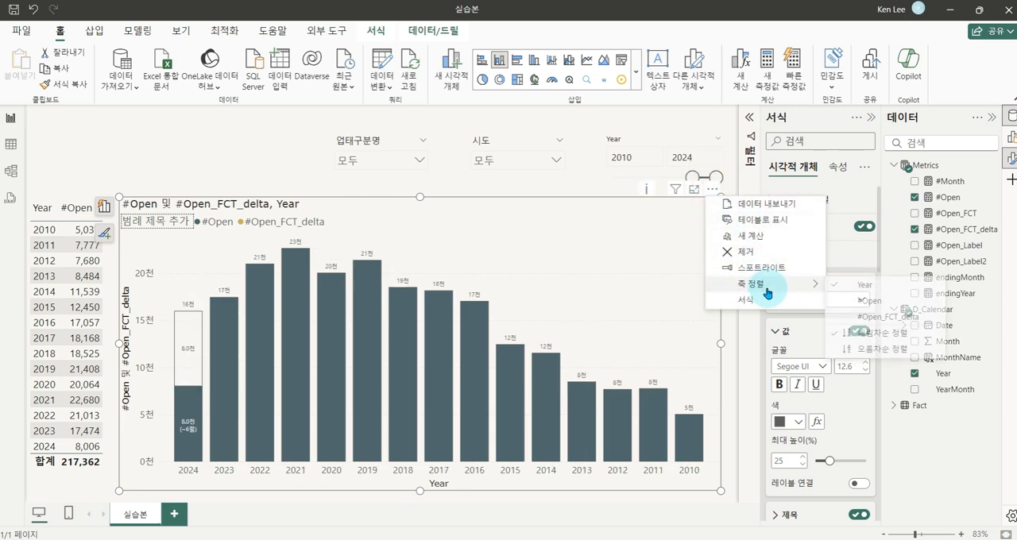
left_click(874, 354)
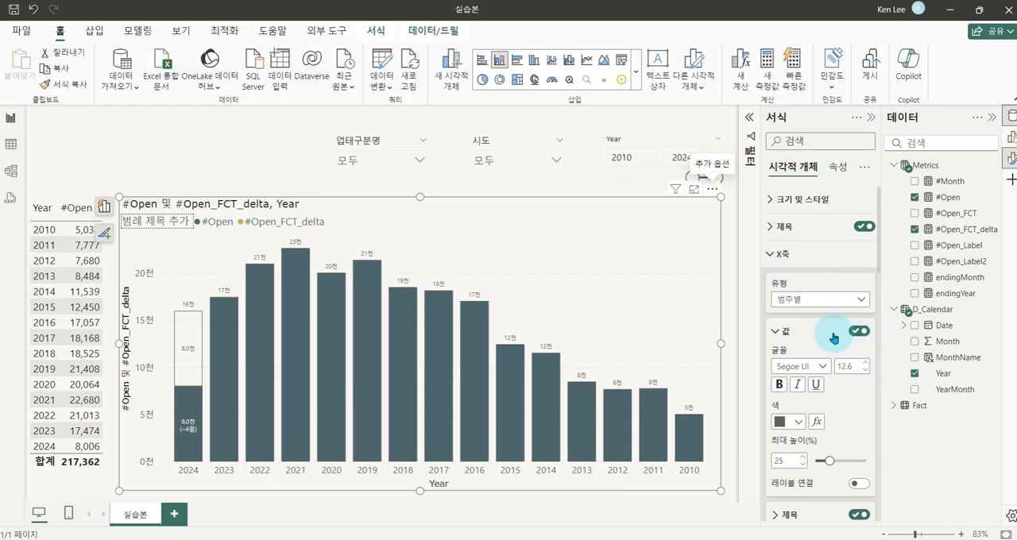
Turn off the legend (범례) of the column chart
left_click(728, 292)
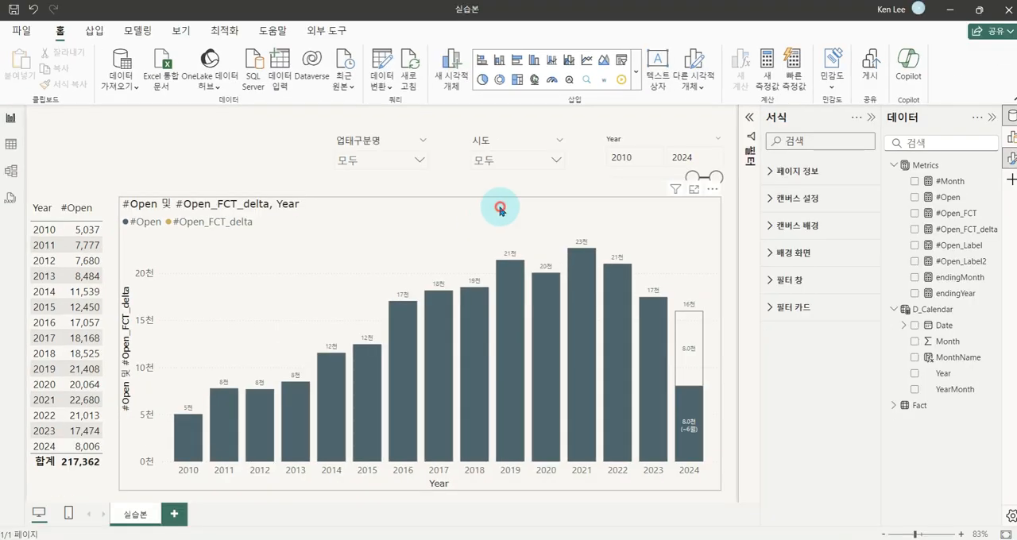
left_click(500, 208)
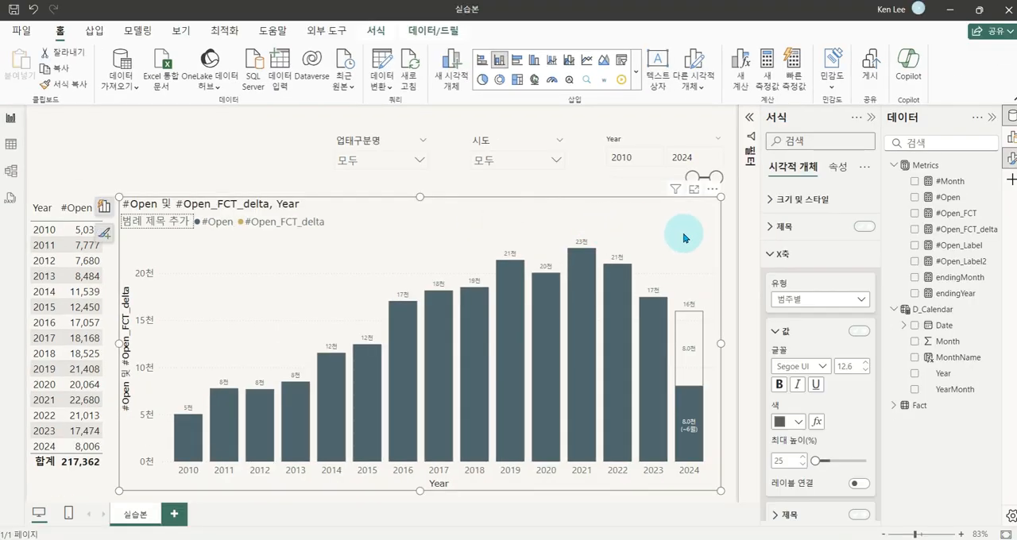
left_click(782, 254)
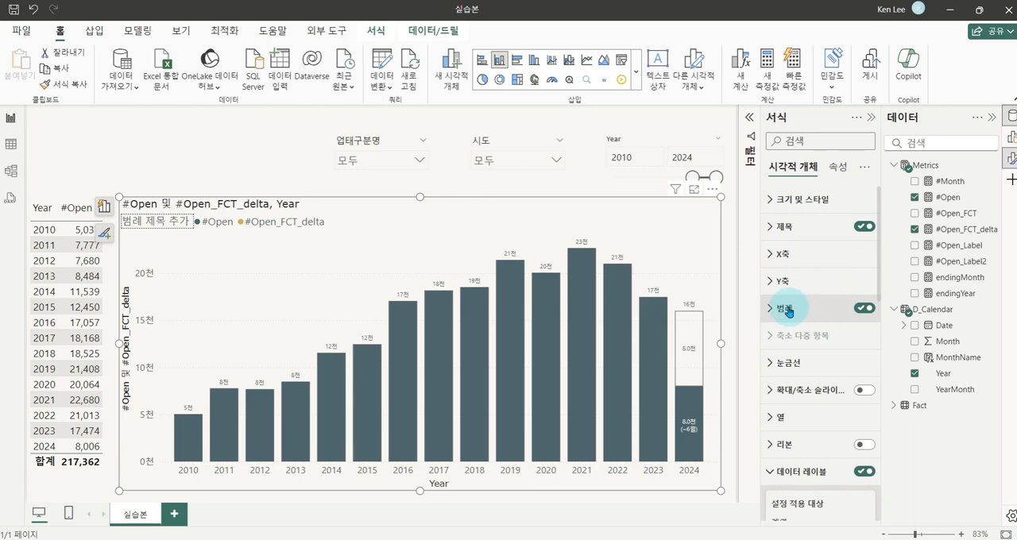
left_click(837, 312)
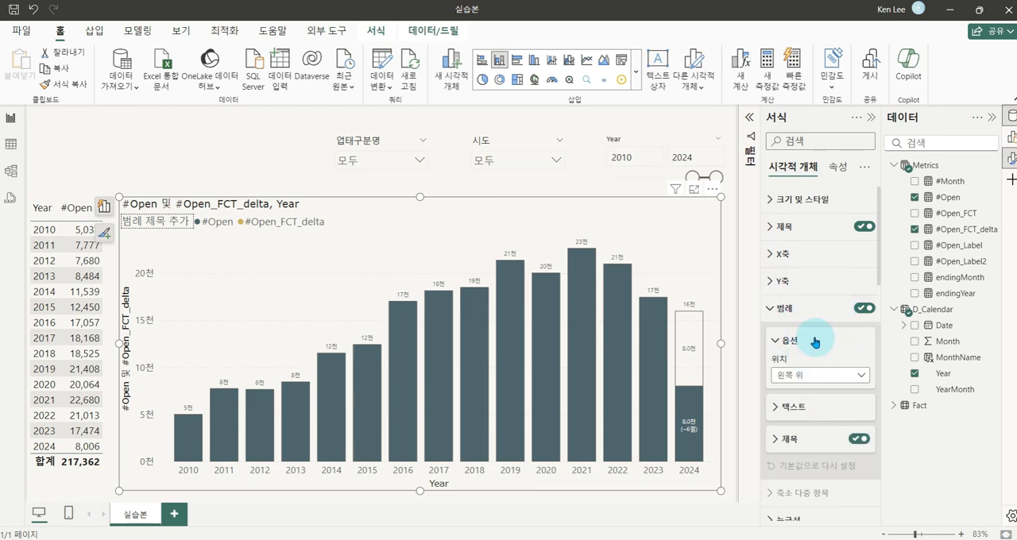
left_click(861, 310)
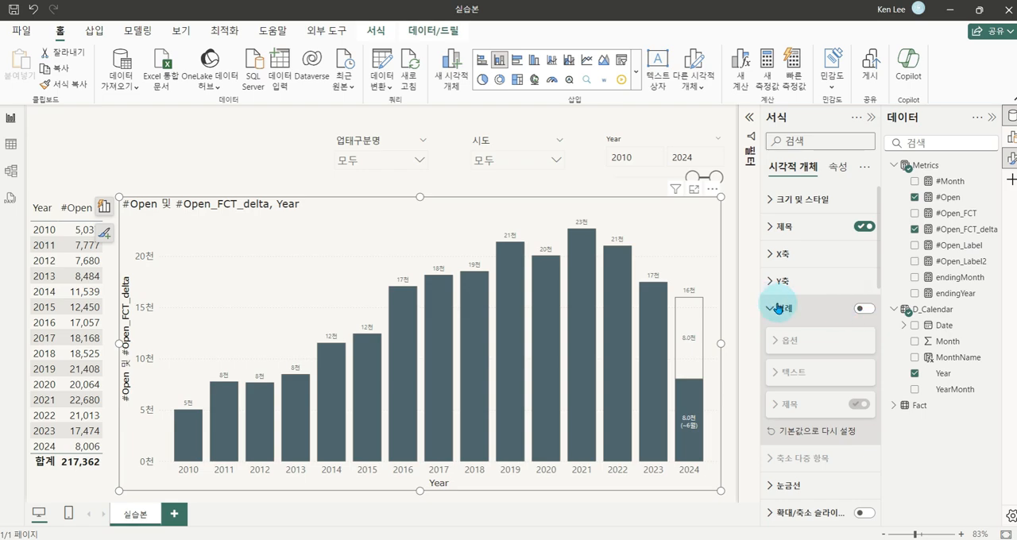
Review the DAX formulas of the measures in the Metrics table, from #Open through endingYear
left_click(729, 258)
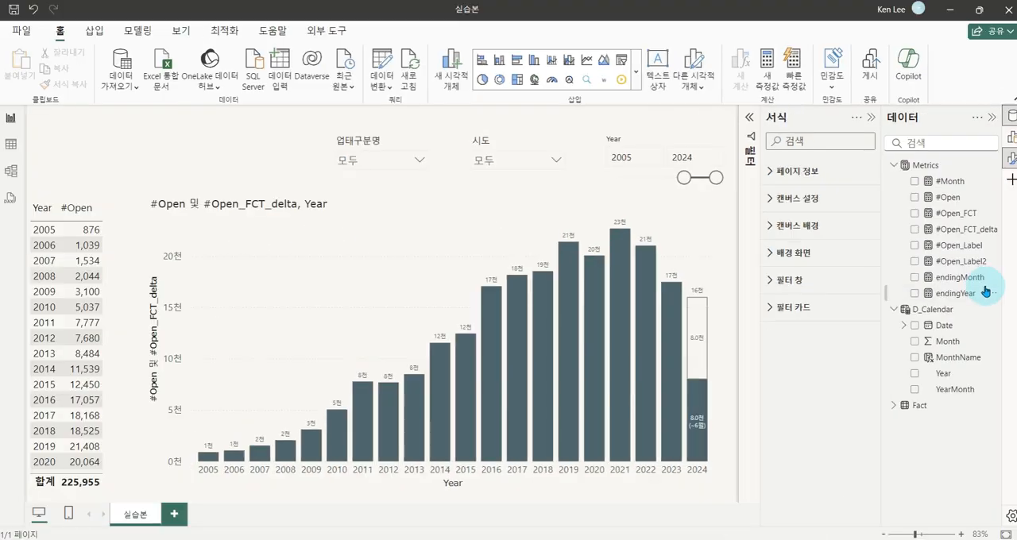
left_click(946, 197)
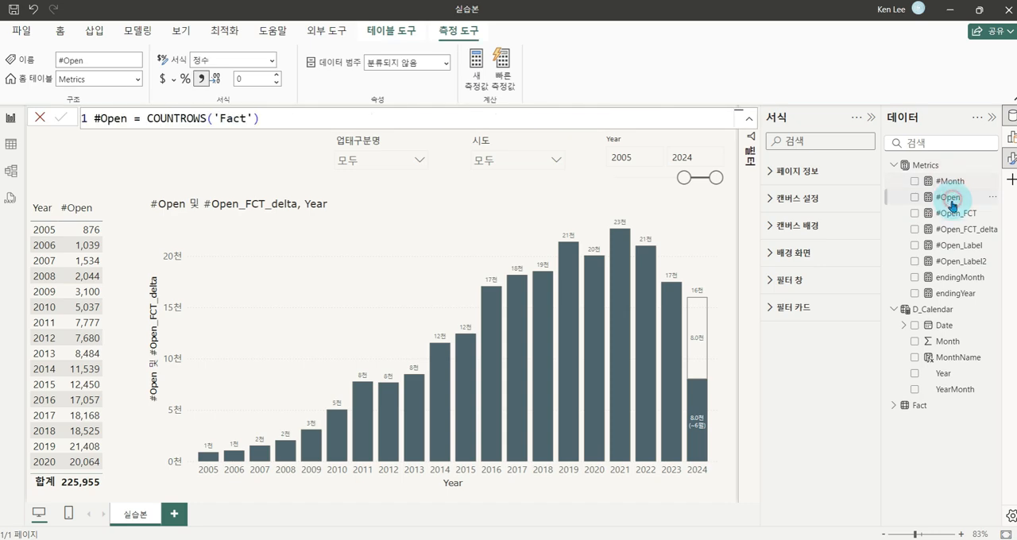
left_click(953, 216)
left_click(956, 228)
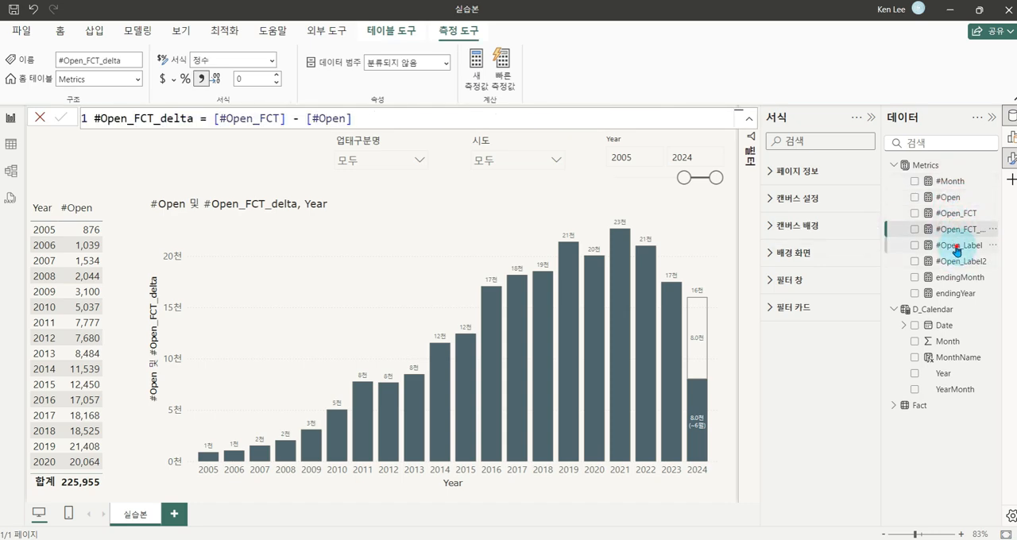
left_click(958, 245)
left_click(959, 261)
left_click(960, 278)
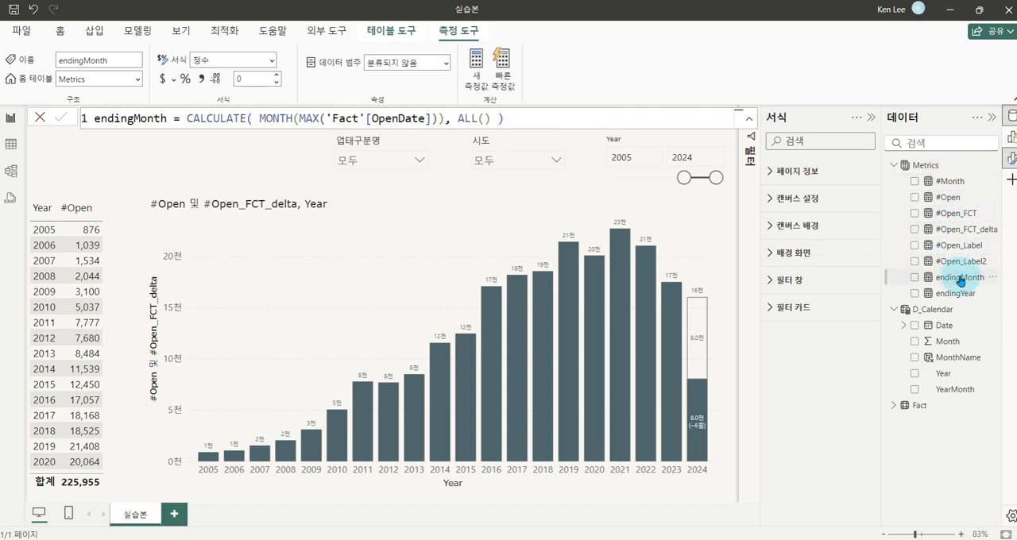
left_click(958, 293)
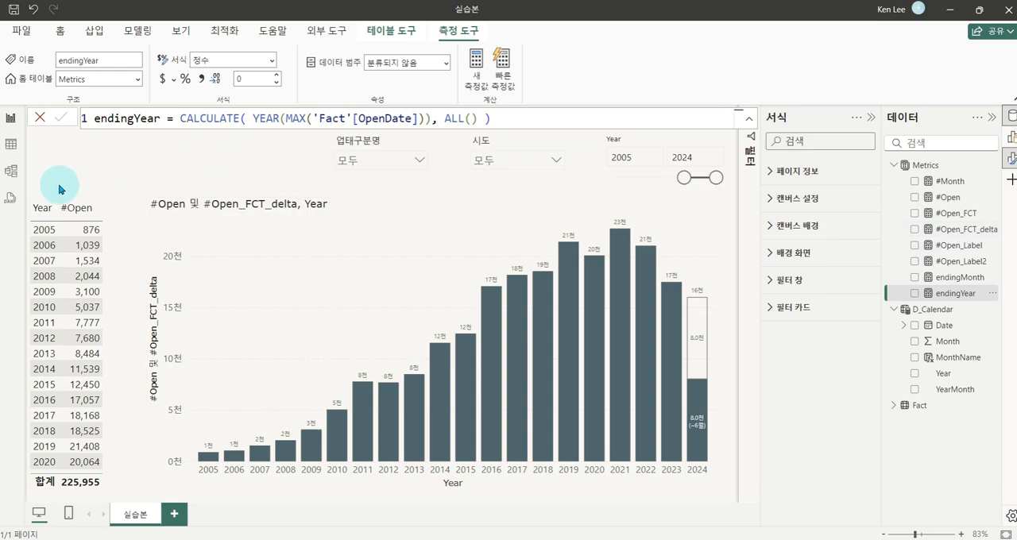
In the model view, group the #Month, endingMonth and endingYear measures into a display folder (표시 폴더) named Base
left_click(12, 175)
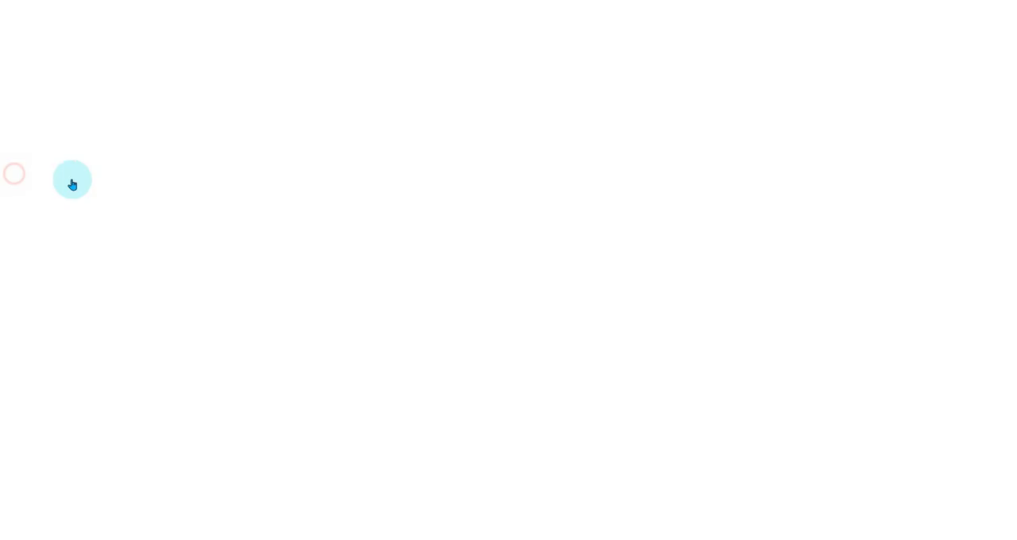
left_click(823, 126)
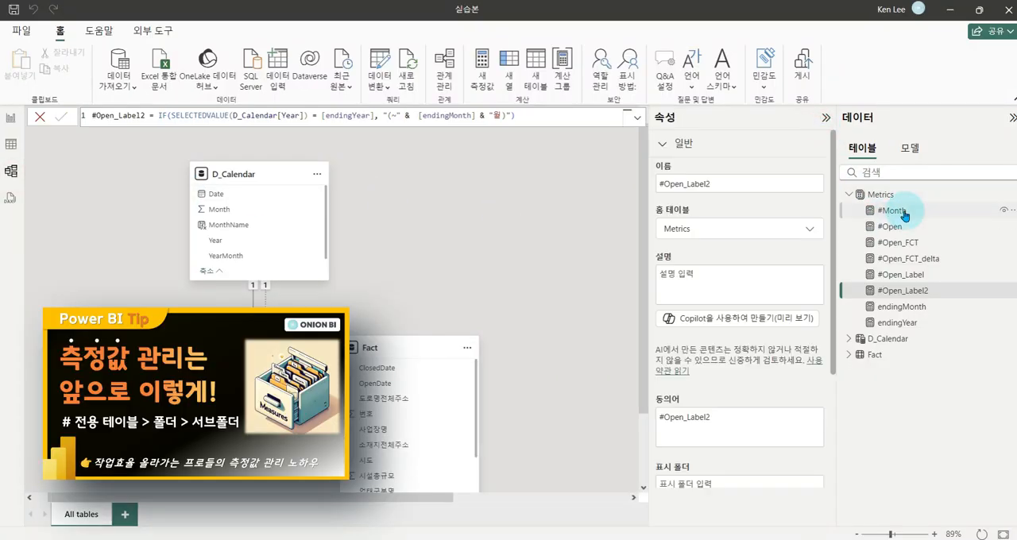
left_click(905, 209)
left_click(901, 228)
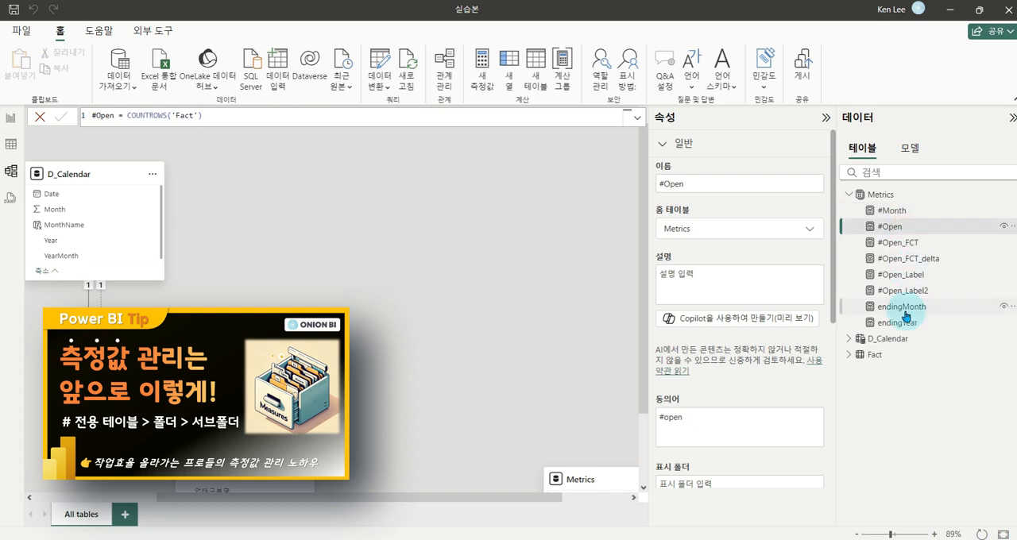
left_click(904, 308)
left_click(907, 326, "ctrl")
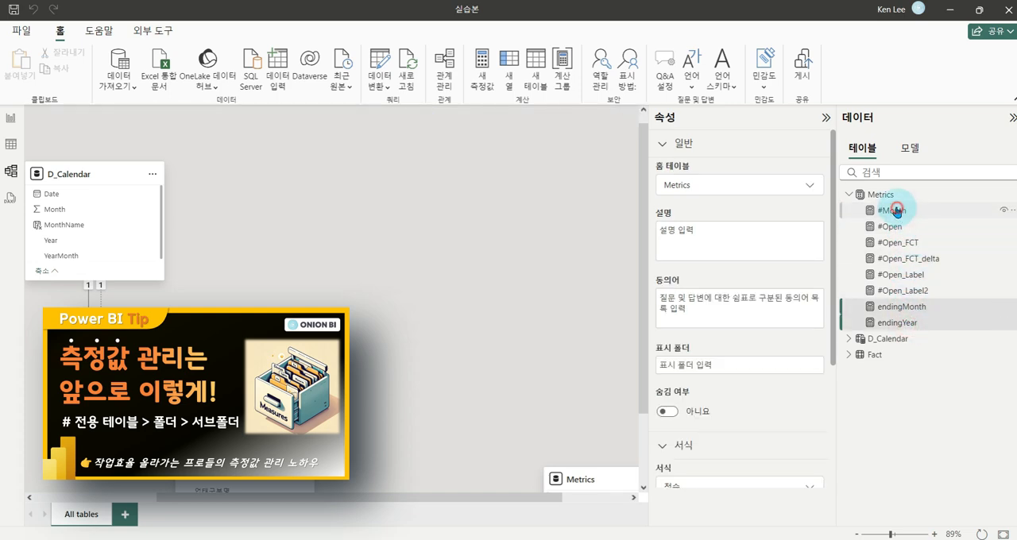
left_click(896, 210, "ctrl")
left_click(704, 366)
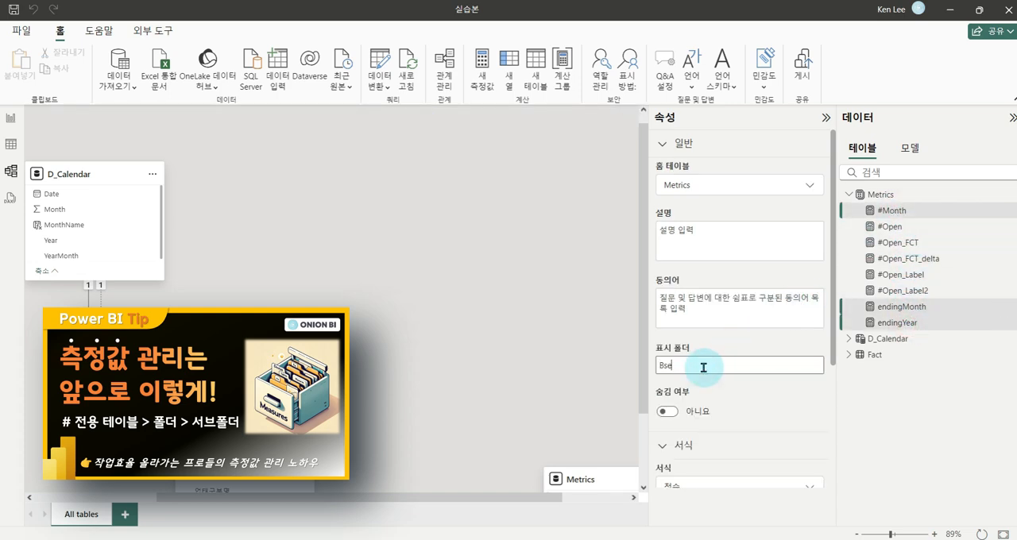
type("Base")
key("Return")
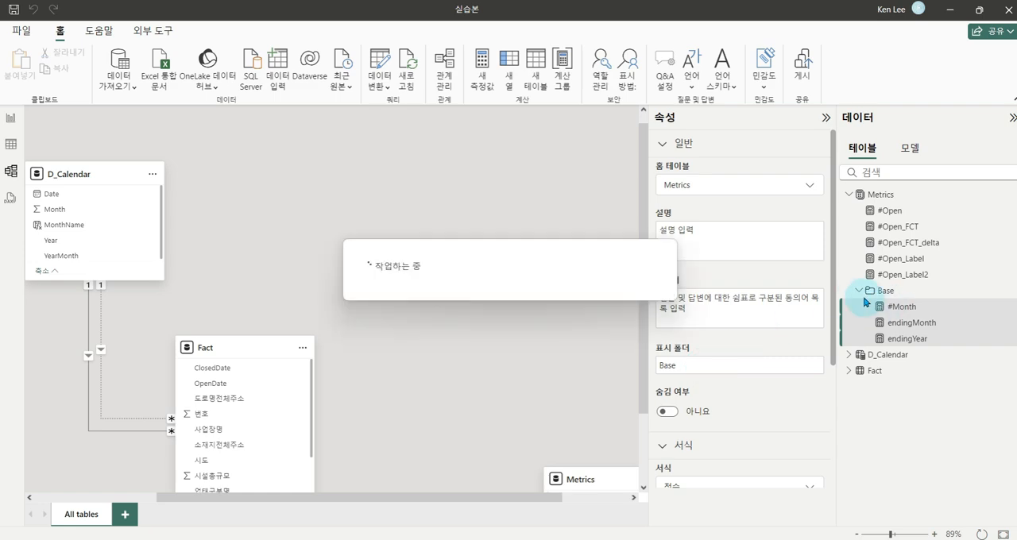
Collapse the Base folder in the model's table list and return to the report view with no visual selected
left_click(857, 292)
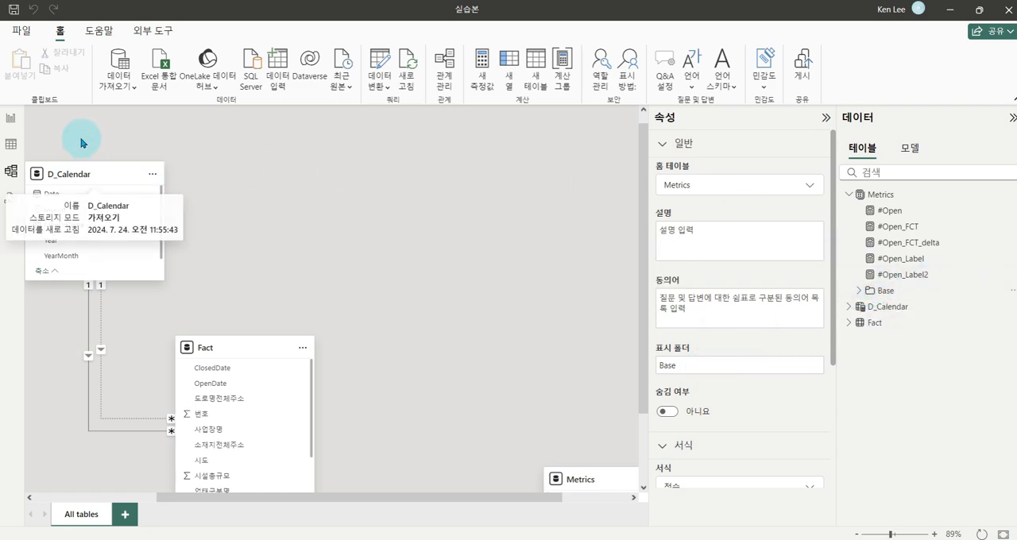
left_click(16, 118)
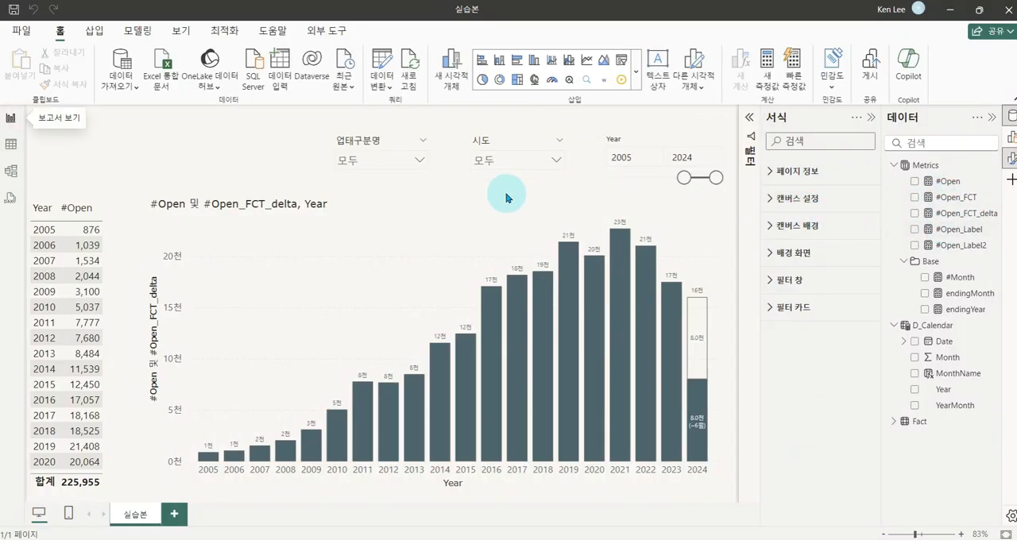
left_click(249, 161)
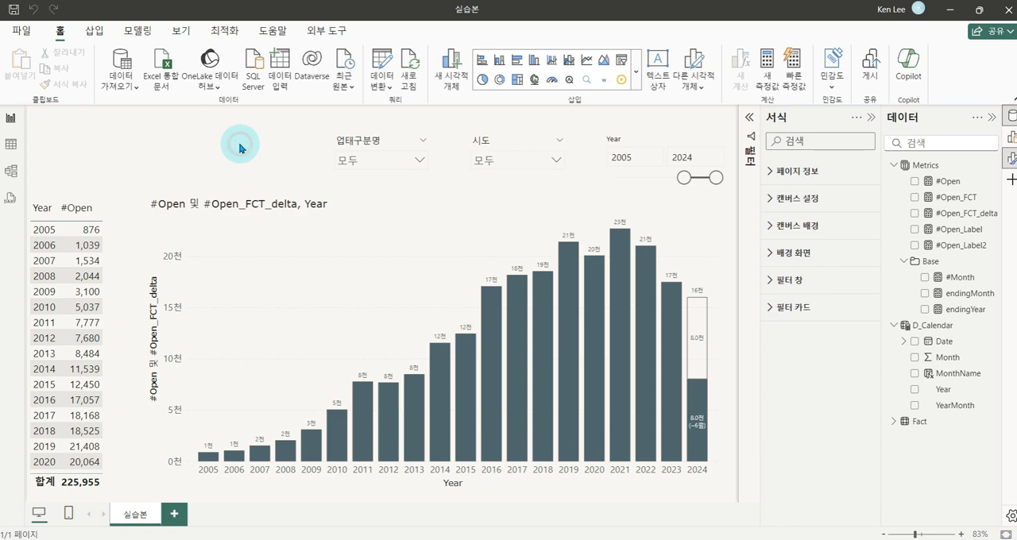